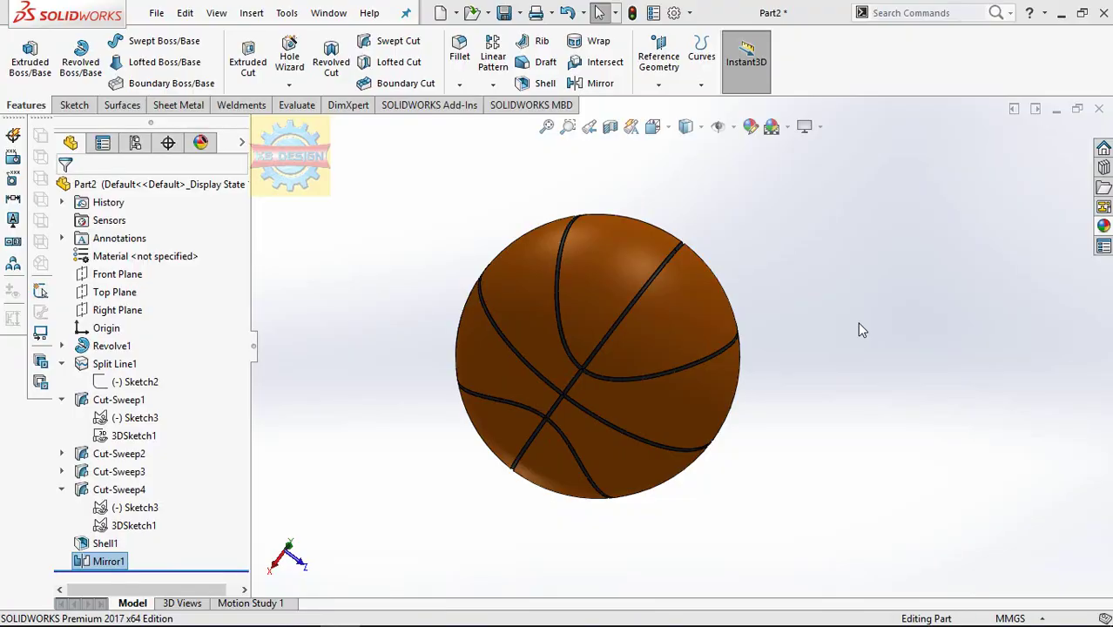
Step: Orbit the finished ball, then sketch a circle centred at the origin on the Top Plane
middle_click_drag(860, 329, 823, 321)
mouse_move(729, 325)
middle_mouse_down()
mouse_move(298, 335)
mouse_move(400, 332)
mouse_move(542, 239)
mouse_move(681, 190)
mouse_move(863, 241)
mouse_move(836, 402)
mouse_move(642, 413)
mouse_move(446, 335)
mouse_move(350, 274)
mouse_move(494, 239)
mouse_move(910, 231)
mouse_move(495, 274)
mouse_move(419, 367)
middle_mouse_up()
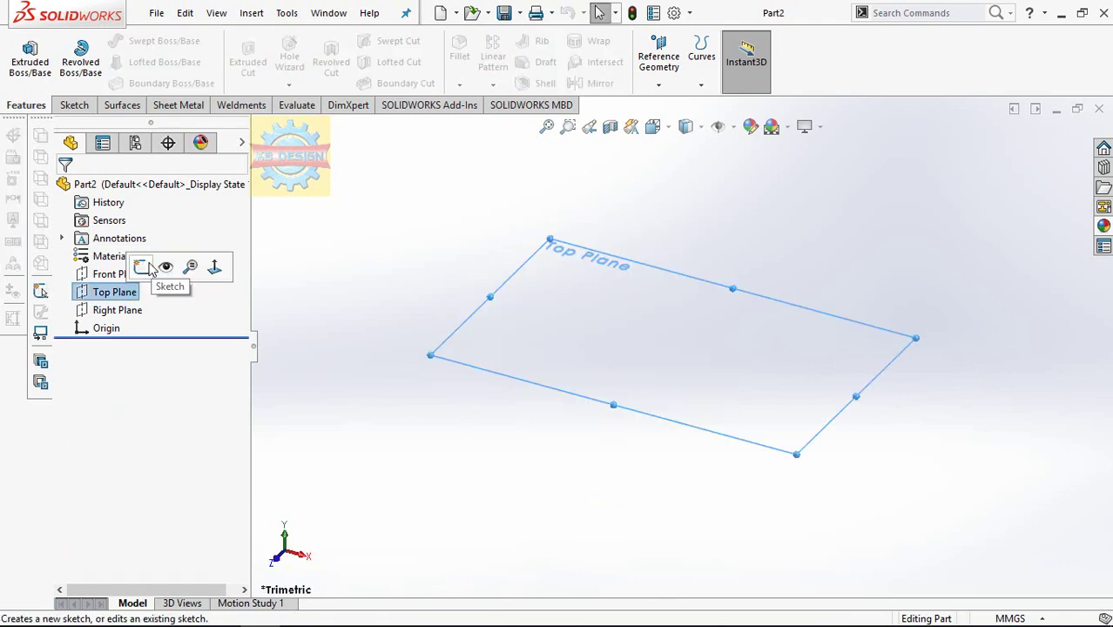
left_click(144, 266)
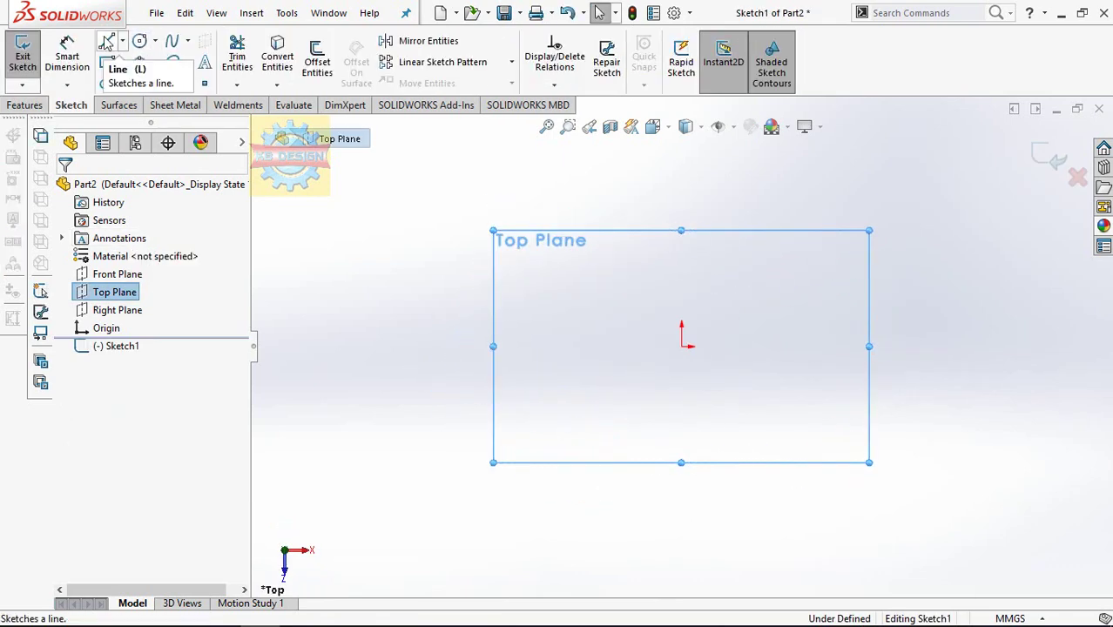
left_click(139, 41)
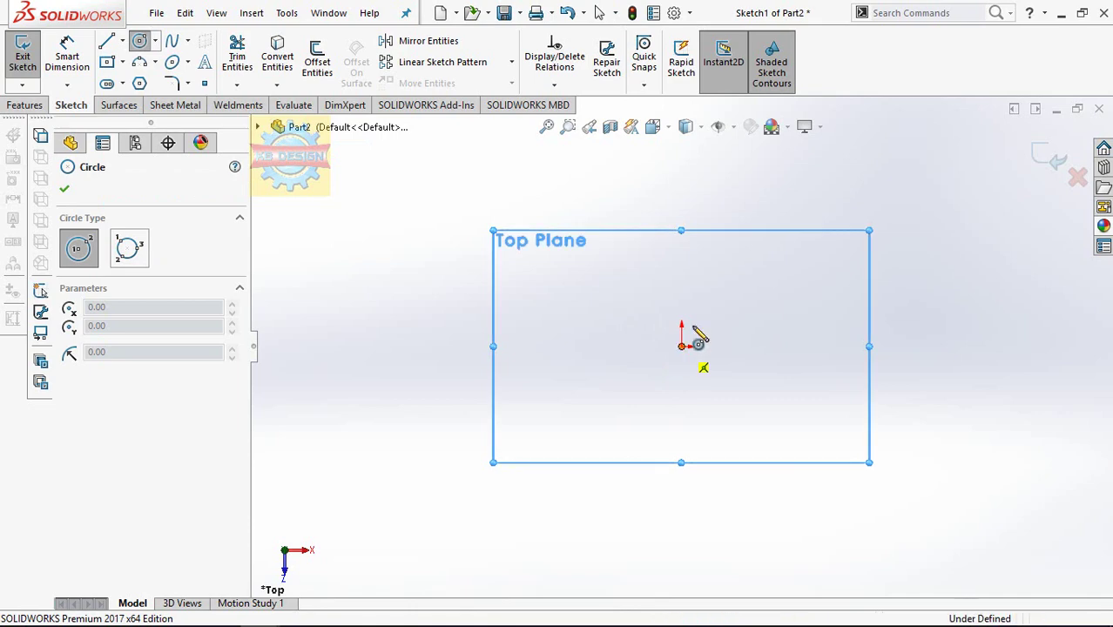
left_click(681, 347)
left_click(803, 224)
Step: Dimension the circle to a 240 mm diameter
left_click(67, 53)
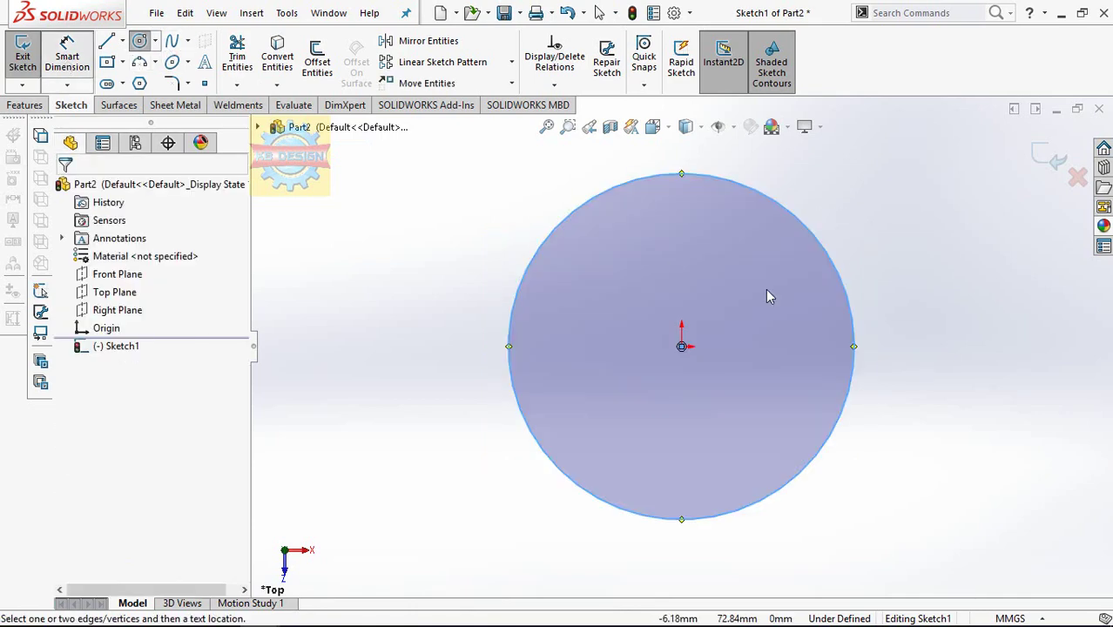
left_click(827, 252)
left_click(778, 303)
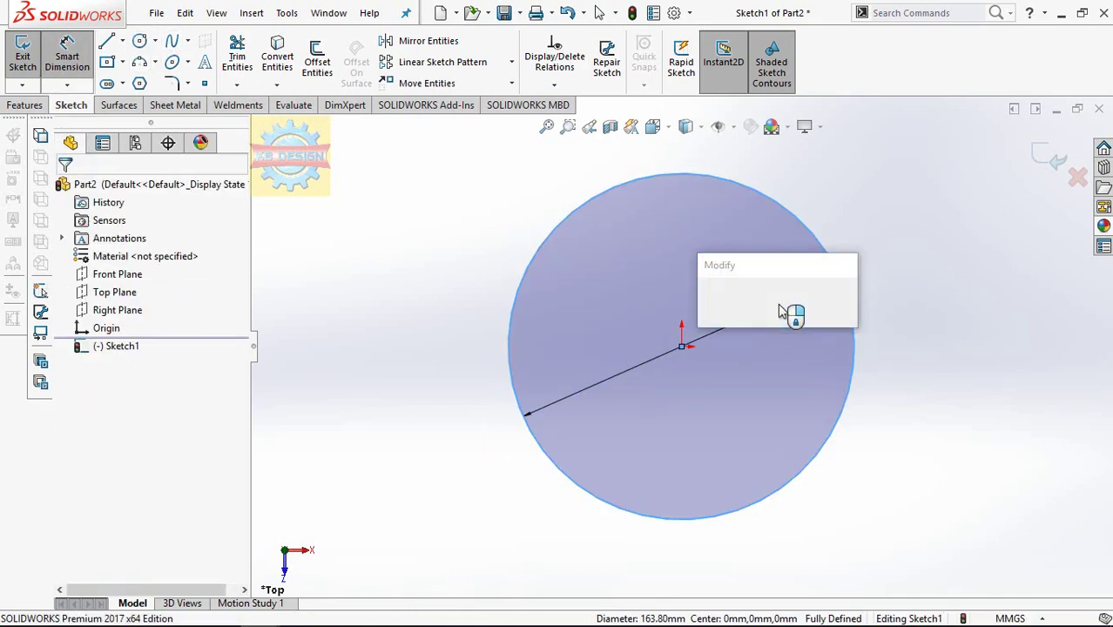
type("240")
key("Return")
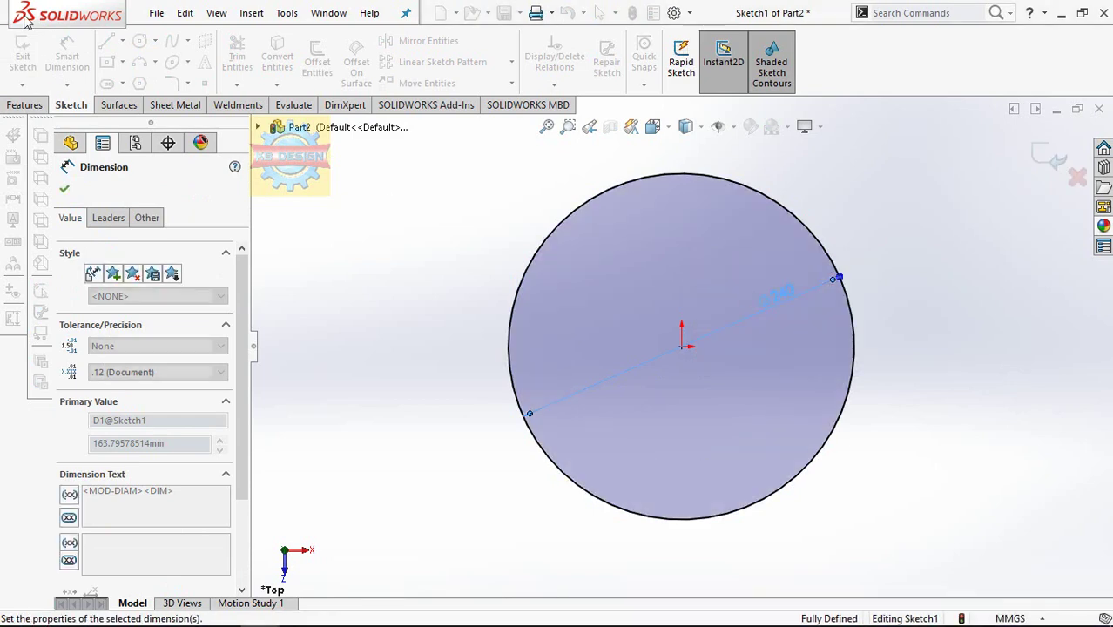
Step: Close the circle with a vertical line through the origin and trim away the left arc
key("l")
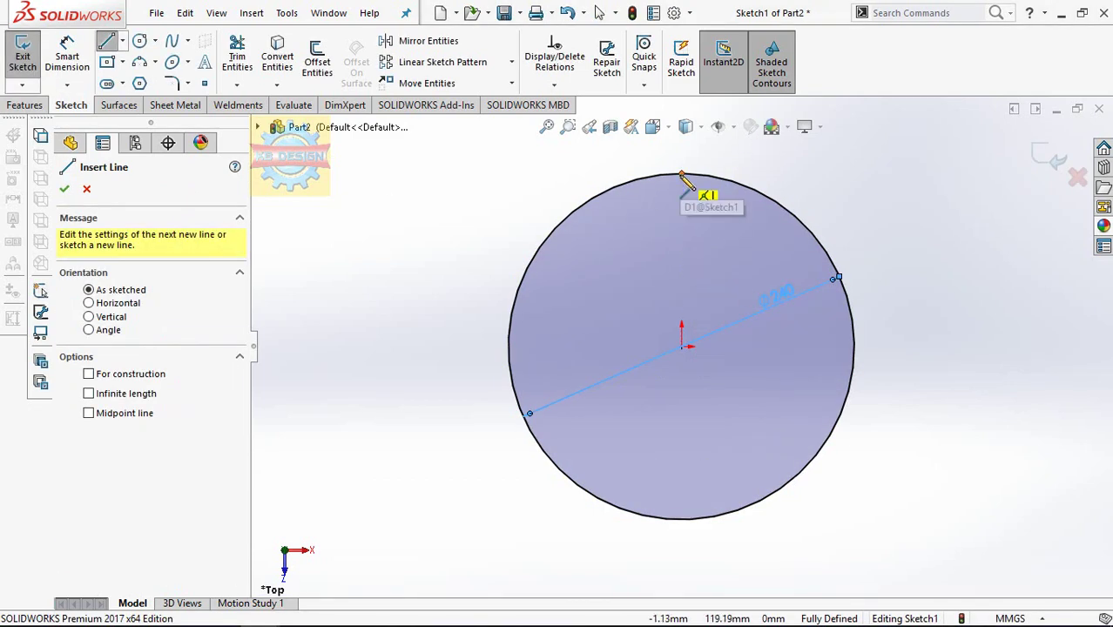
left_click(683, 174)
left_click(682, 521)
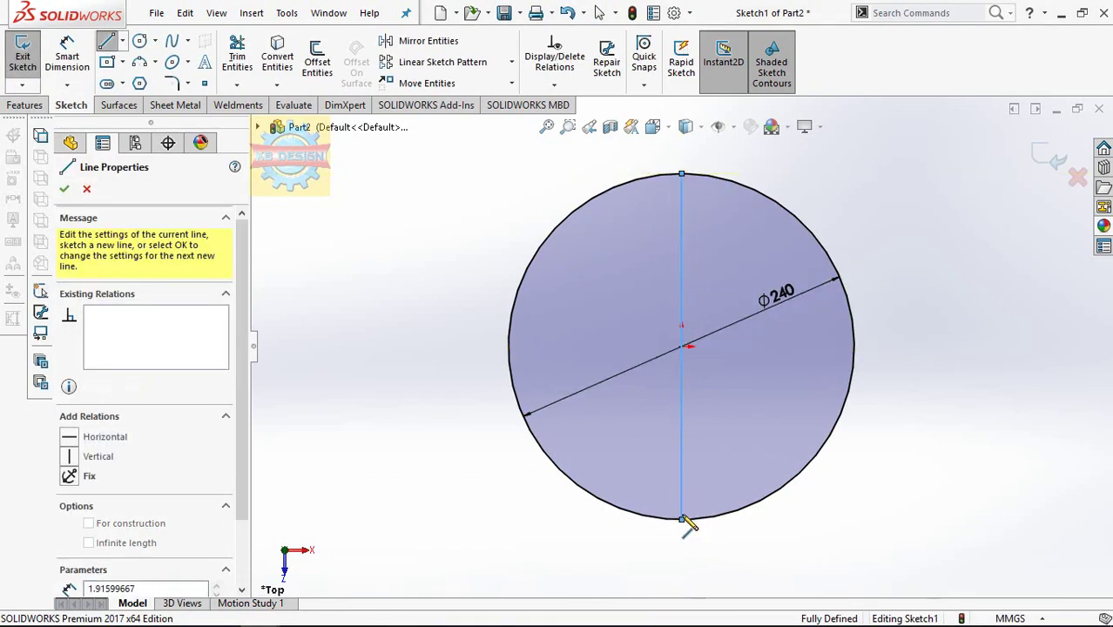
left_click(237, 57)
left_click_drag(534, 279, 501, 280)
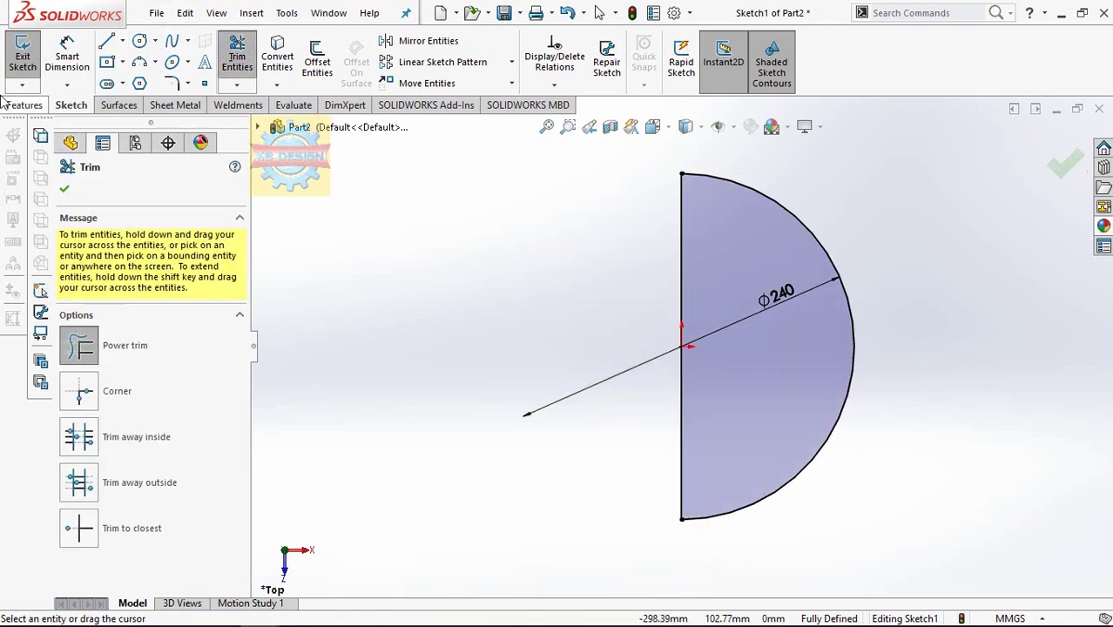
left_click(26, 104)
left_click(90, 75)
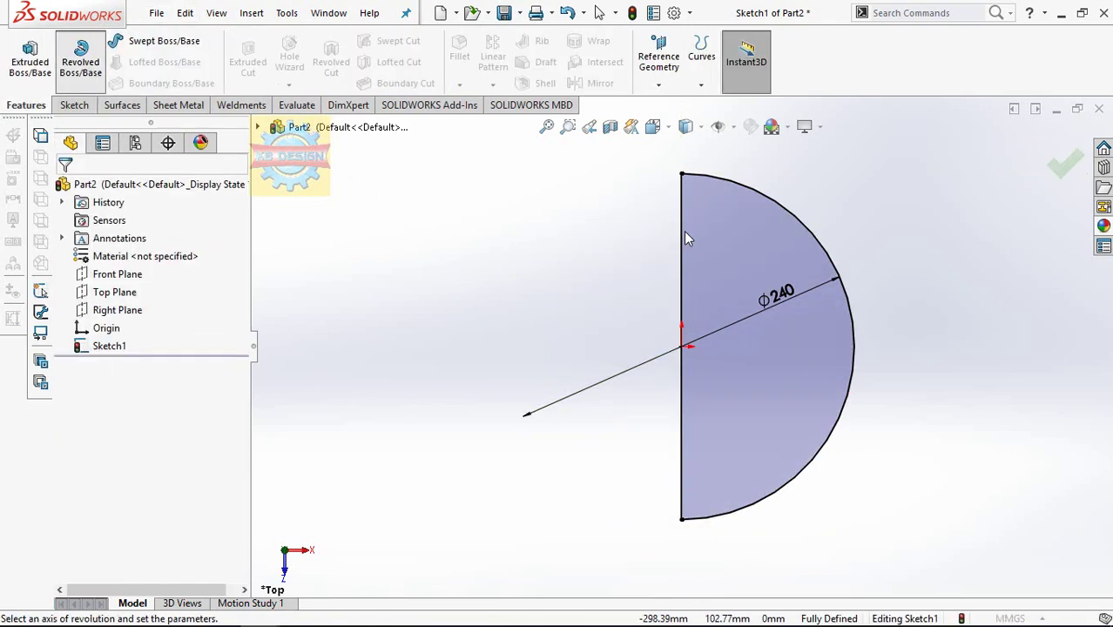
Step: Revolve the half circle 180° about its vertical line into a solid hemisphere
left_click(659, 206)
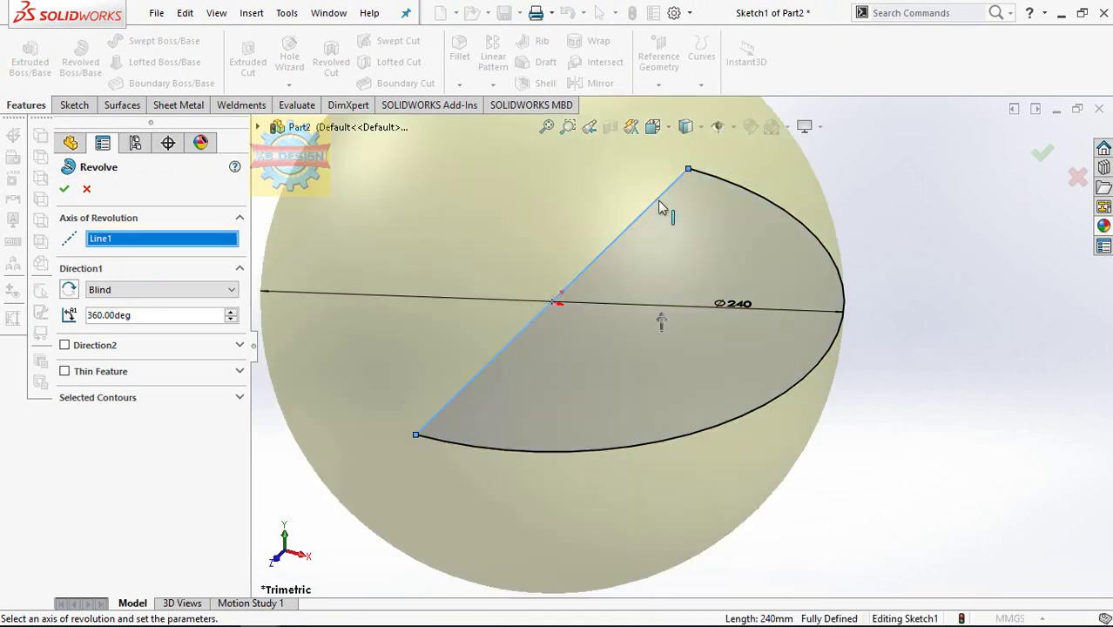
type("180")
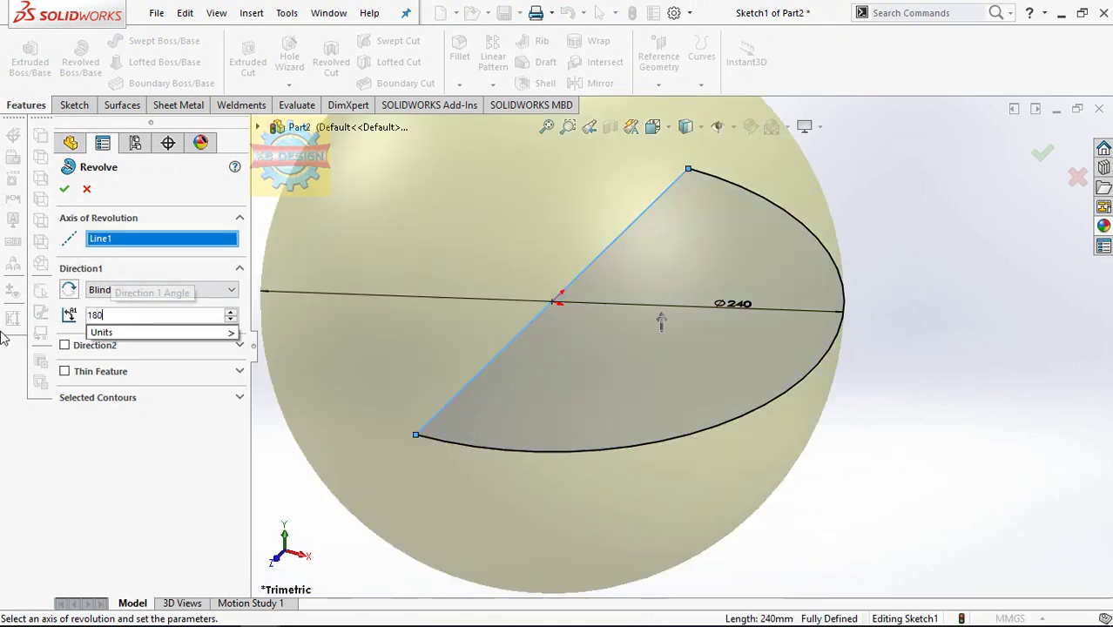
key("Return")
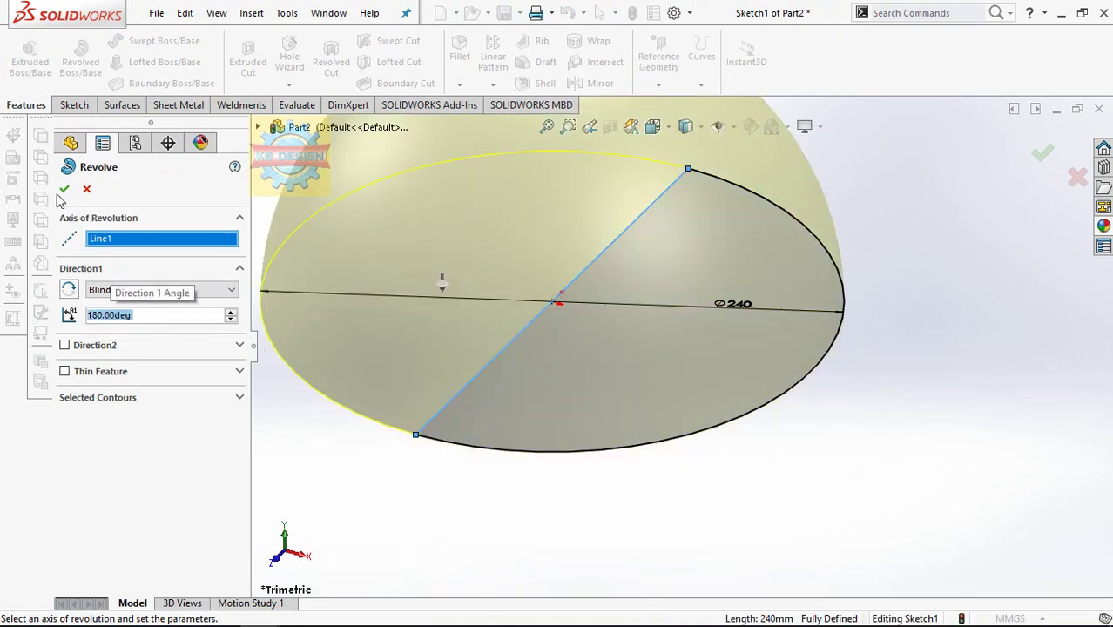
left_click(65, 188)
Step: Select the hemisphere's flat face and view it normal to the screen
middle_click_drag(492, 473, 436, 453)
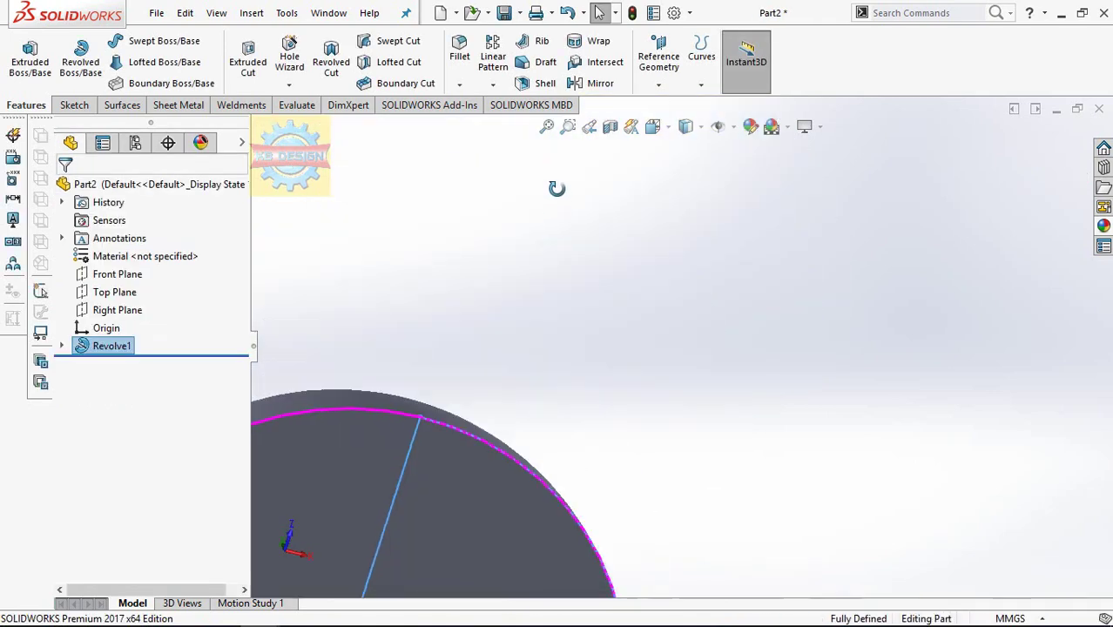
left_click(435, 453)
left_click(643, 424)
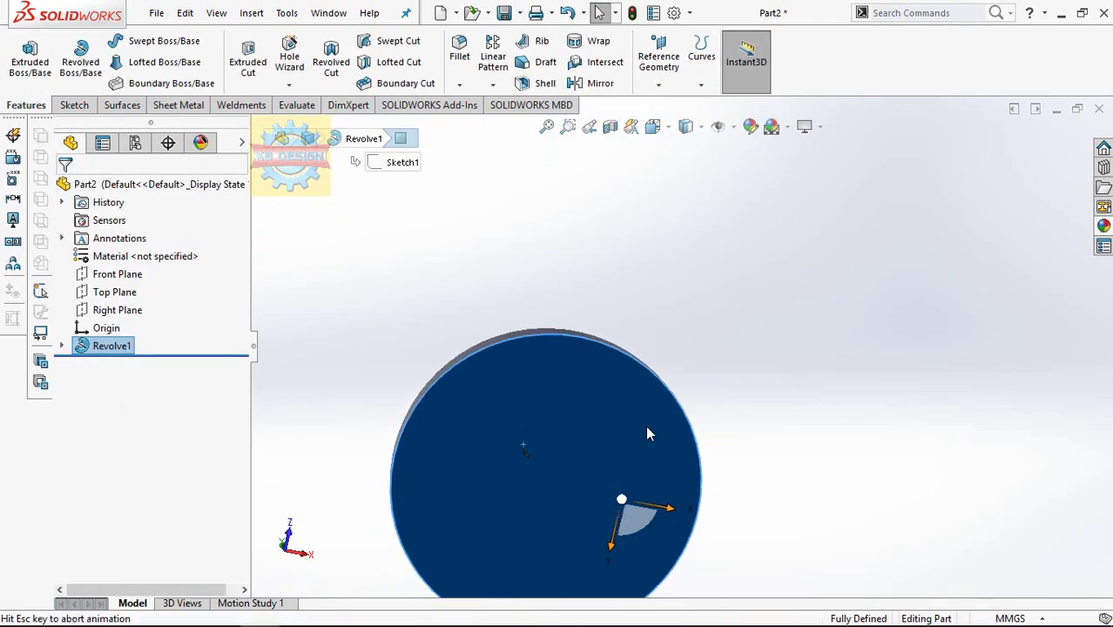
Step: Start a sketch on the flat face and draw a center rectangle from the origin
left_click(74, 105)
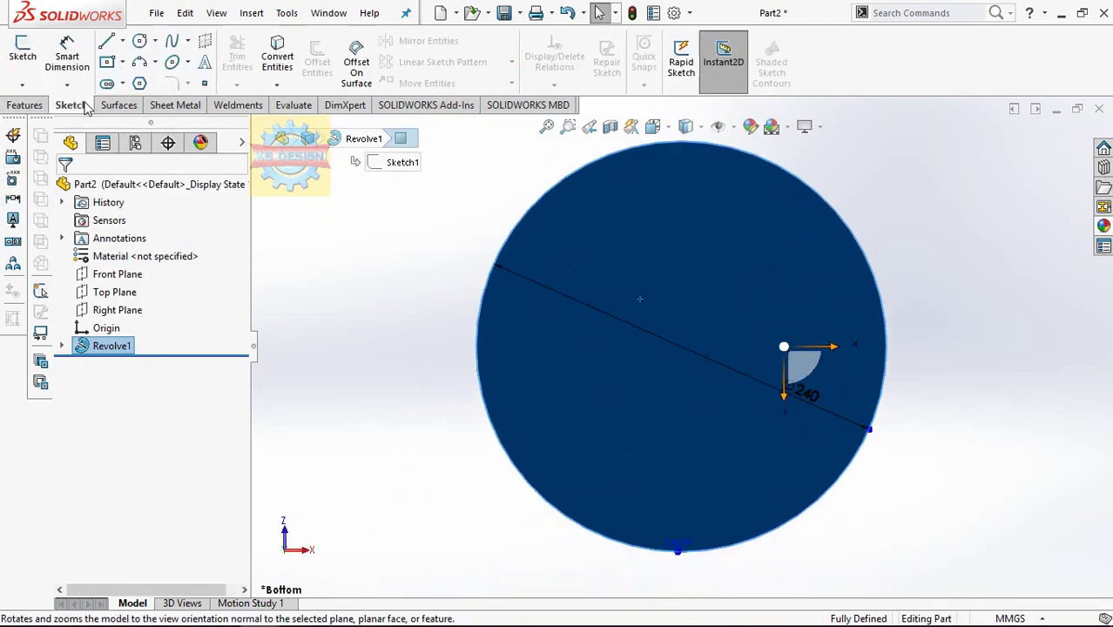
left_click(14, 59)
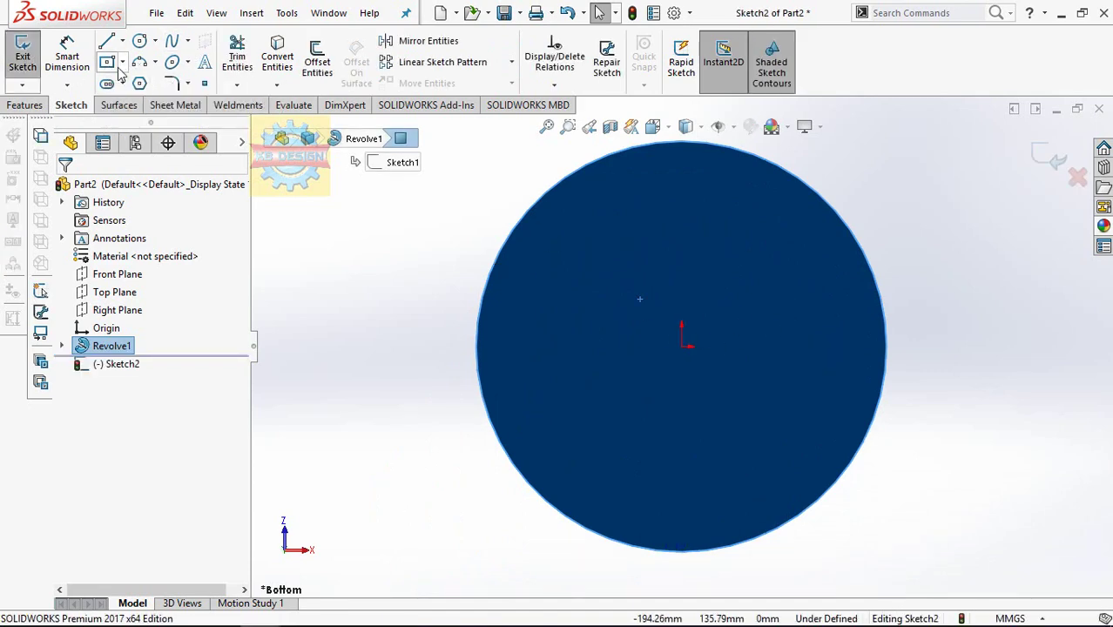
left_click(109, 65)
left_click(682, 347)
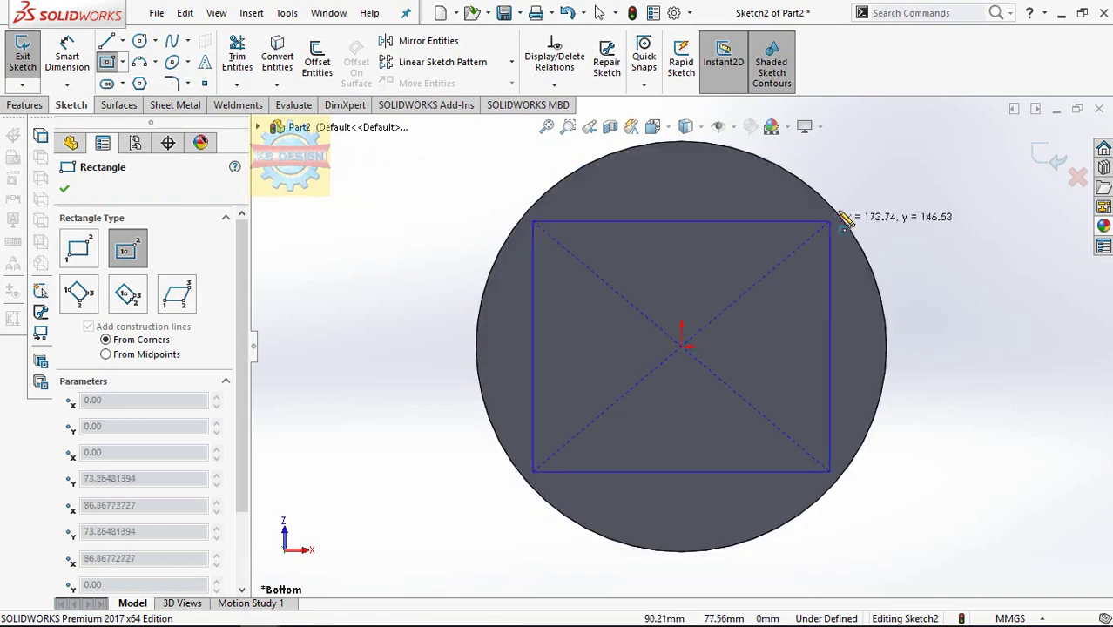
left_click(837, 212)
Step: Add an Equal relation to the rectangle's four sides to make it a square
left_click(554, 84)
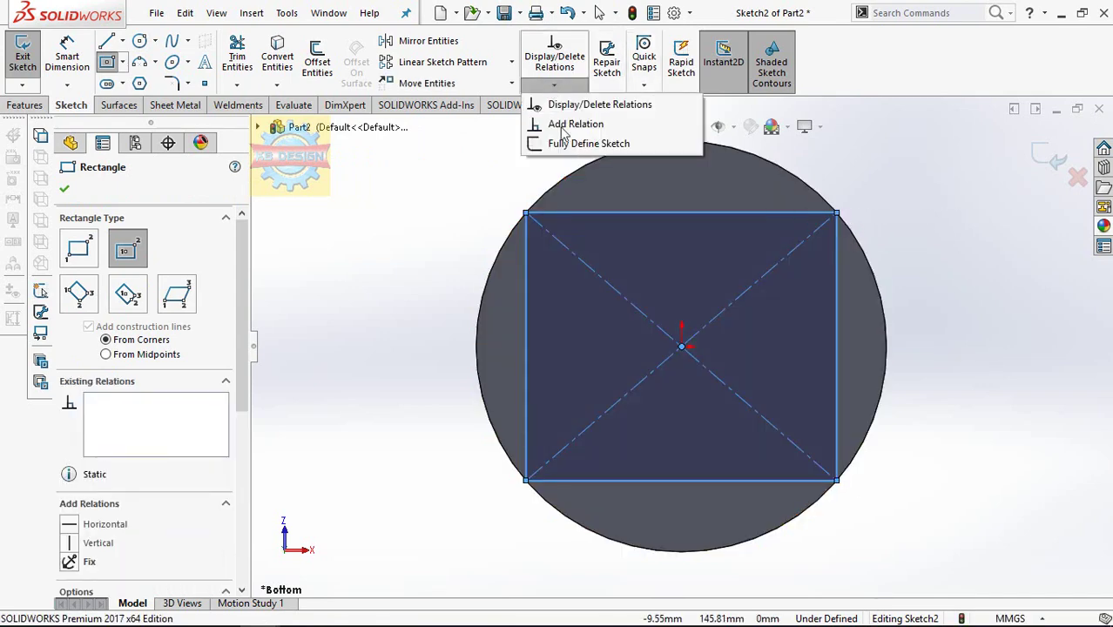
left_click(568, 121)
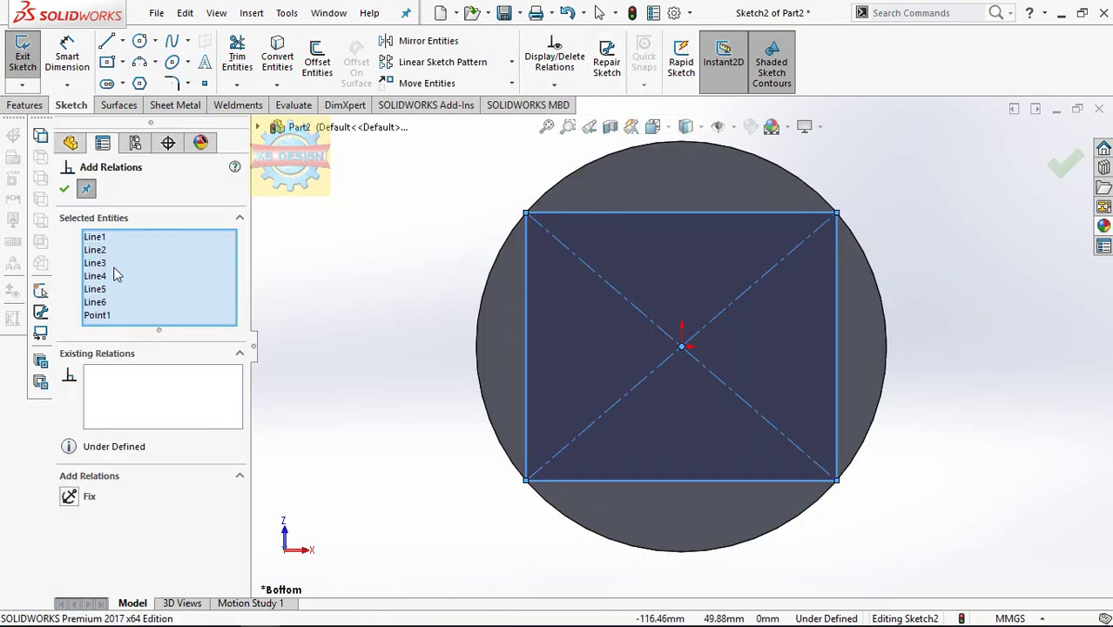
right_click(117, 275)
left_click(178, 281)
left_click(615, 236)
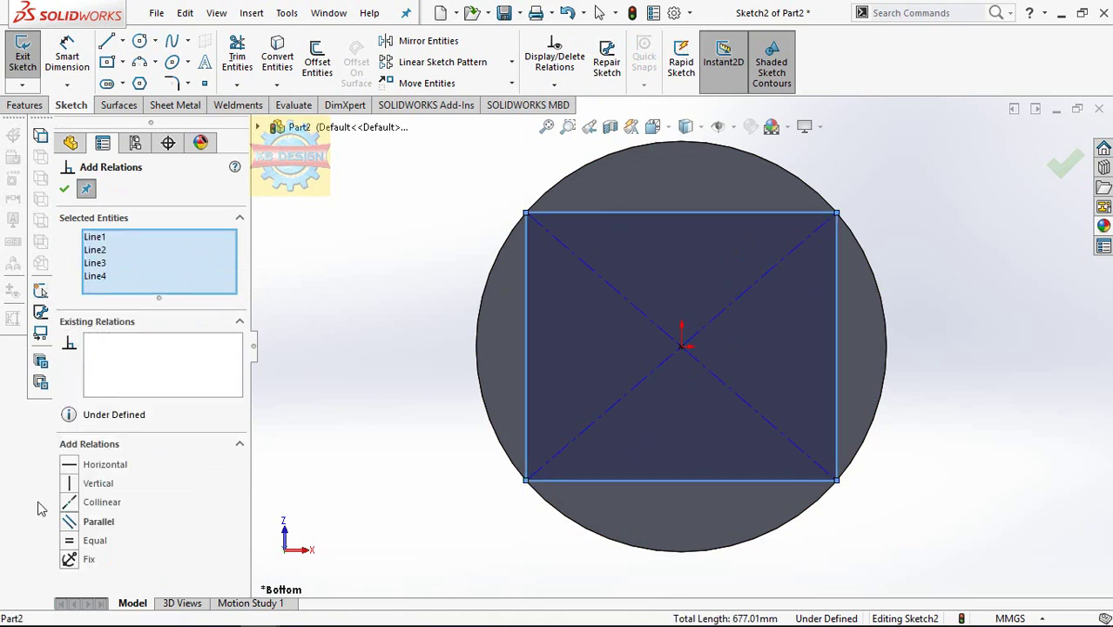
left_click(69, 541)
key("Escape")
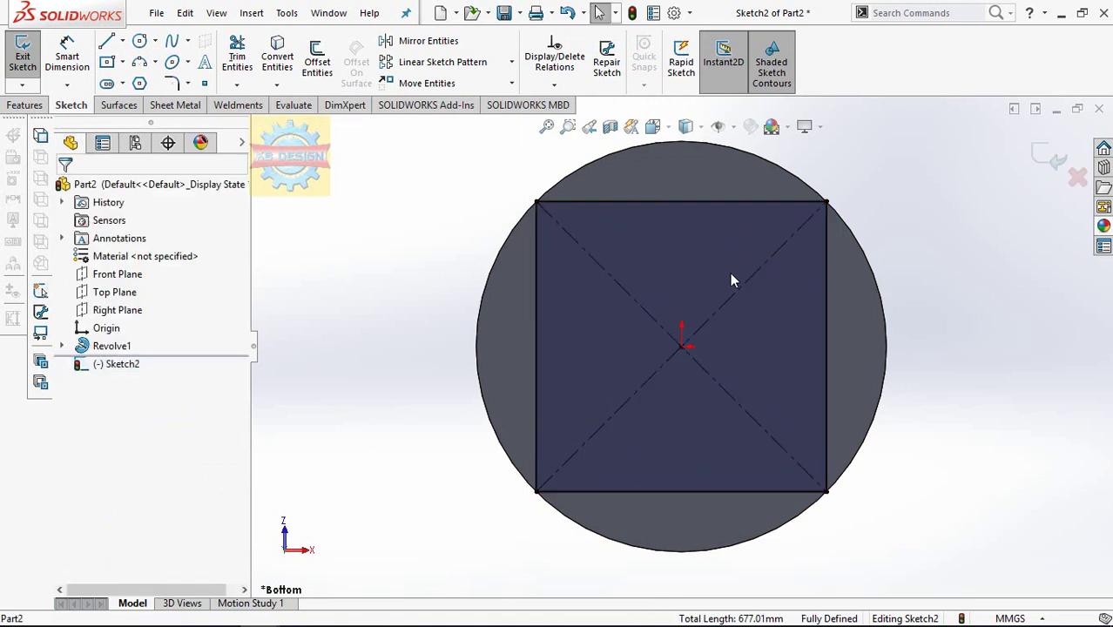
Step: Set the square's right edge to construction geometry
left_click(730, 270)
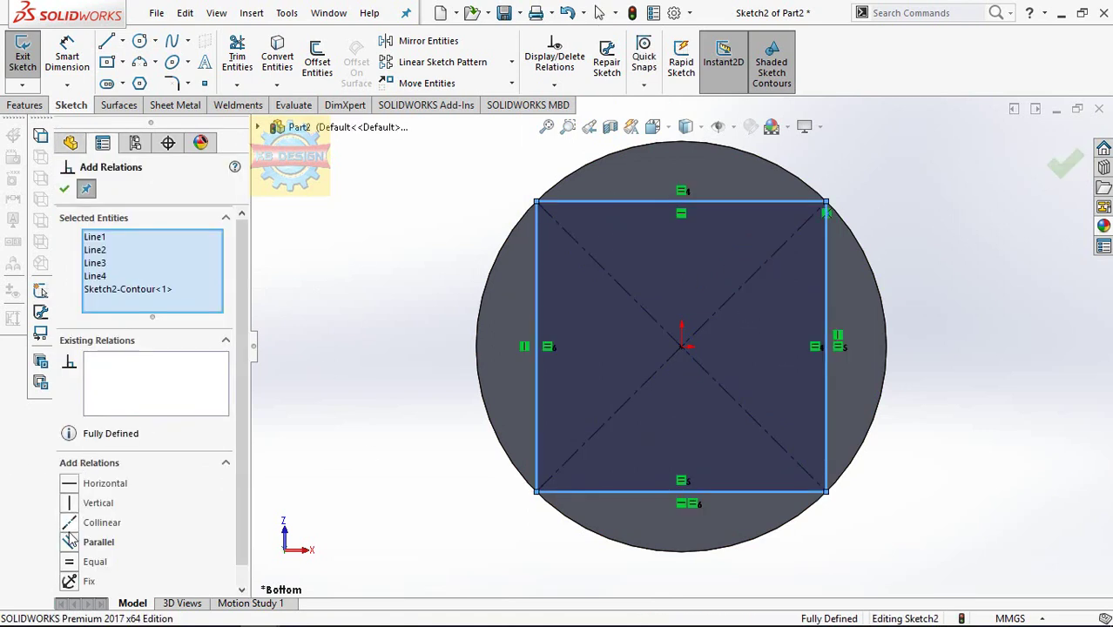
scroll(150, 429, "down", 1)
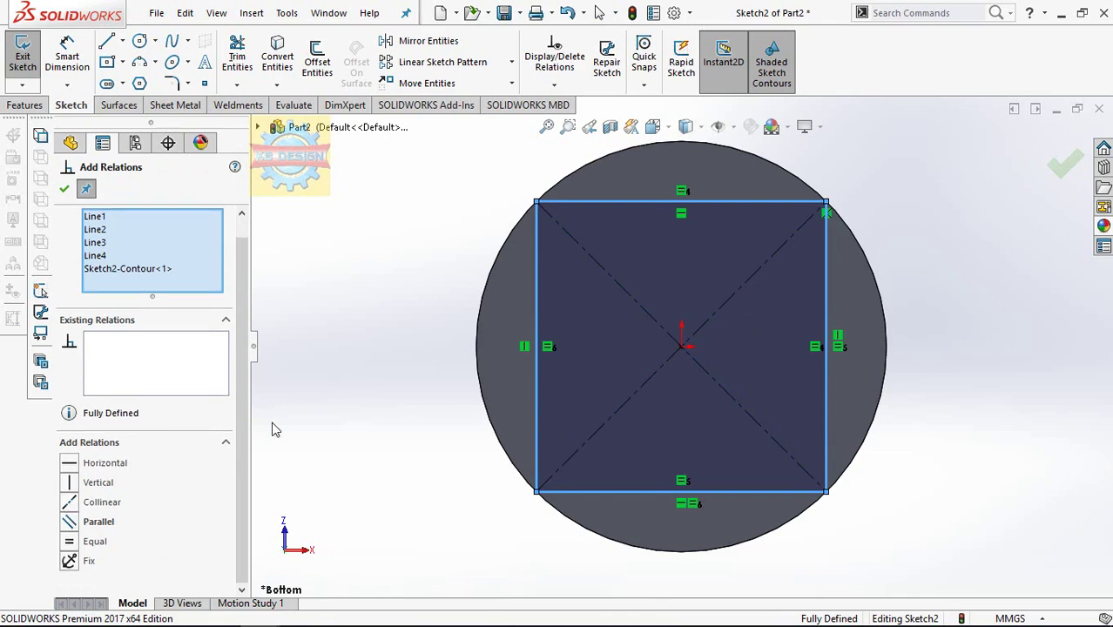
key("Escape")
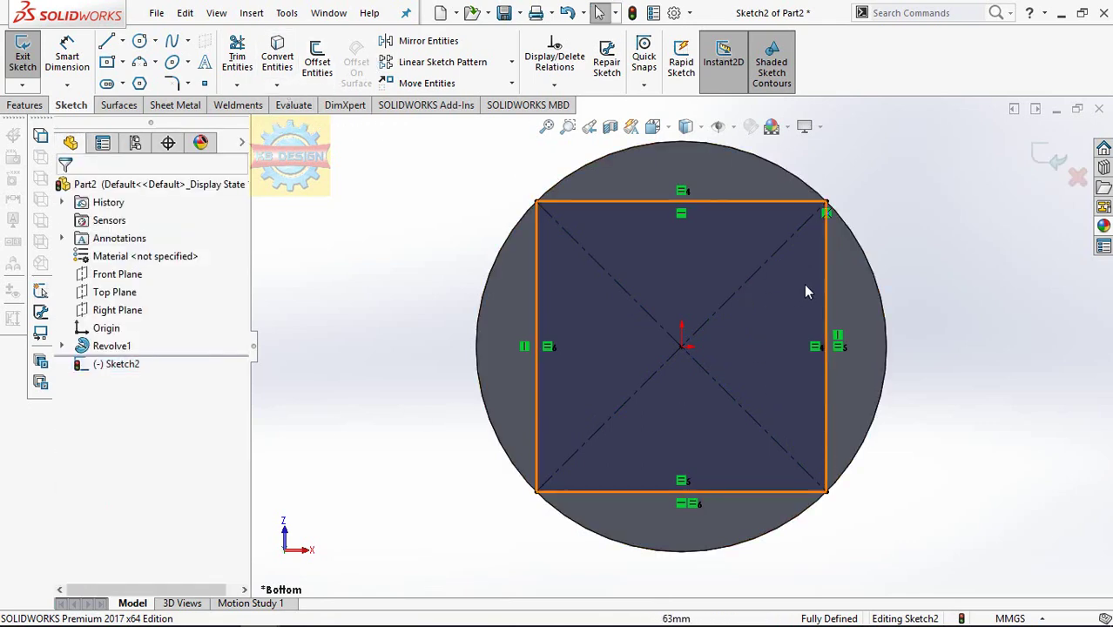
left_click(827, 298)
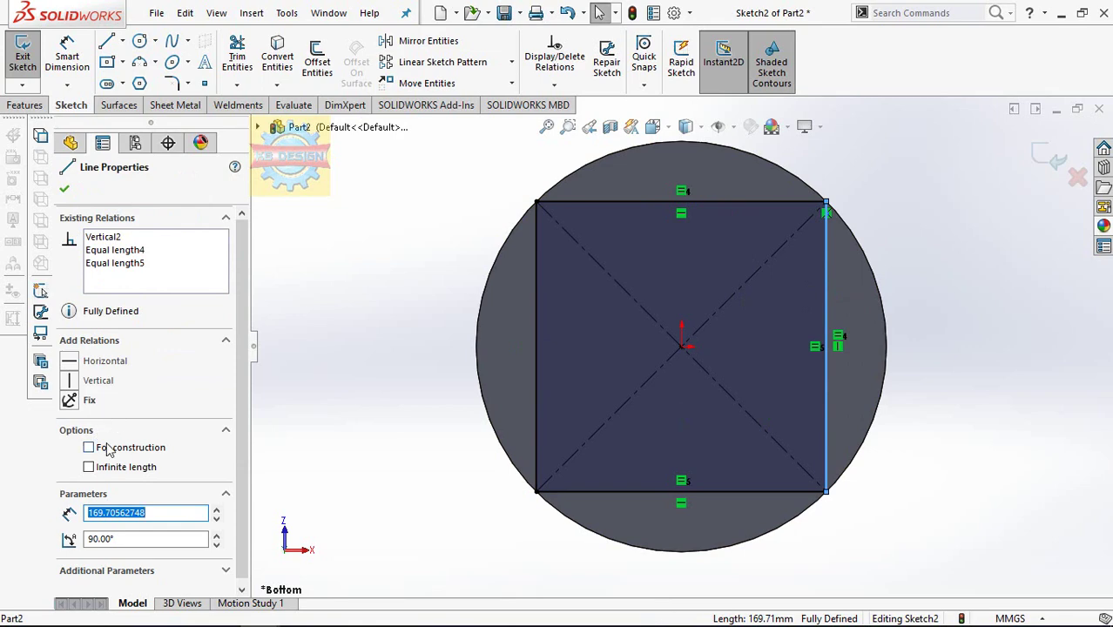
left_click(89, 448)
key("Escape")
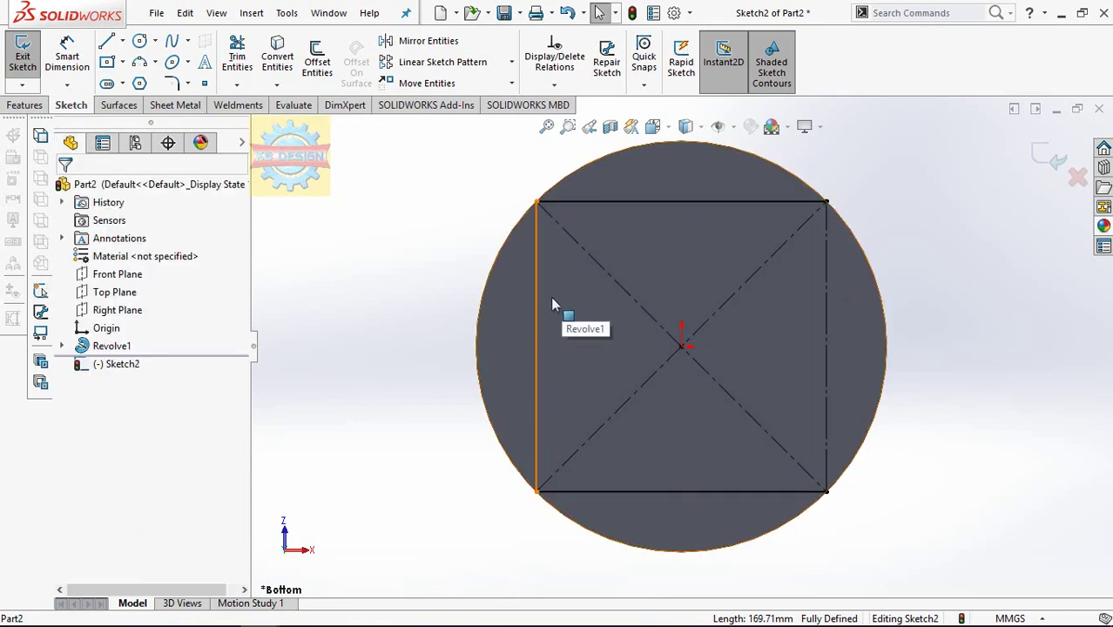
Step: Draw a spline on the square's right edge and bend it inward into a curve
left_click(172, 41)
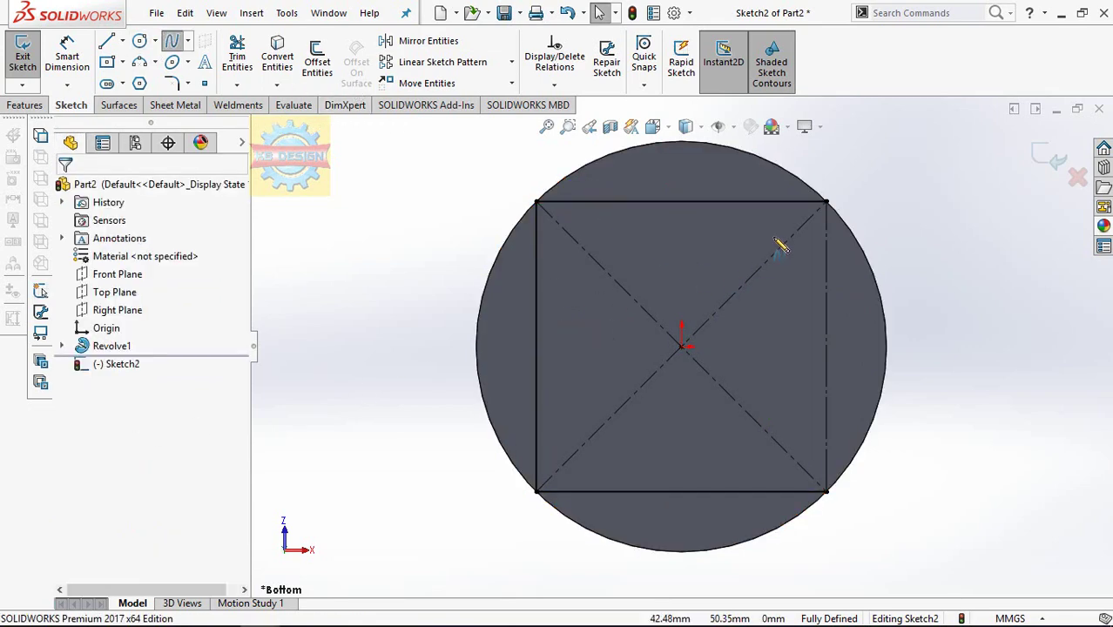
left_click(828, 487)
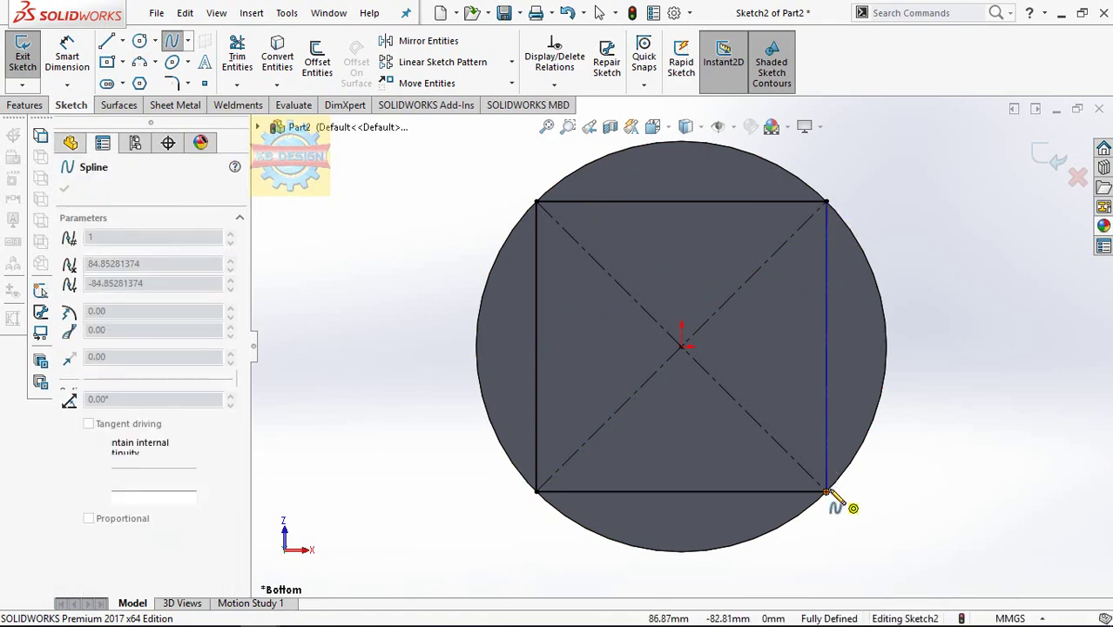
key("Escape")
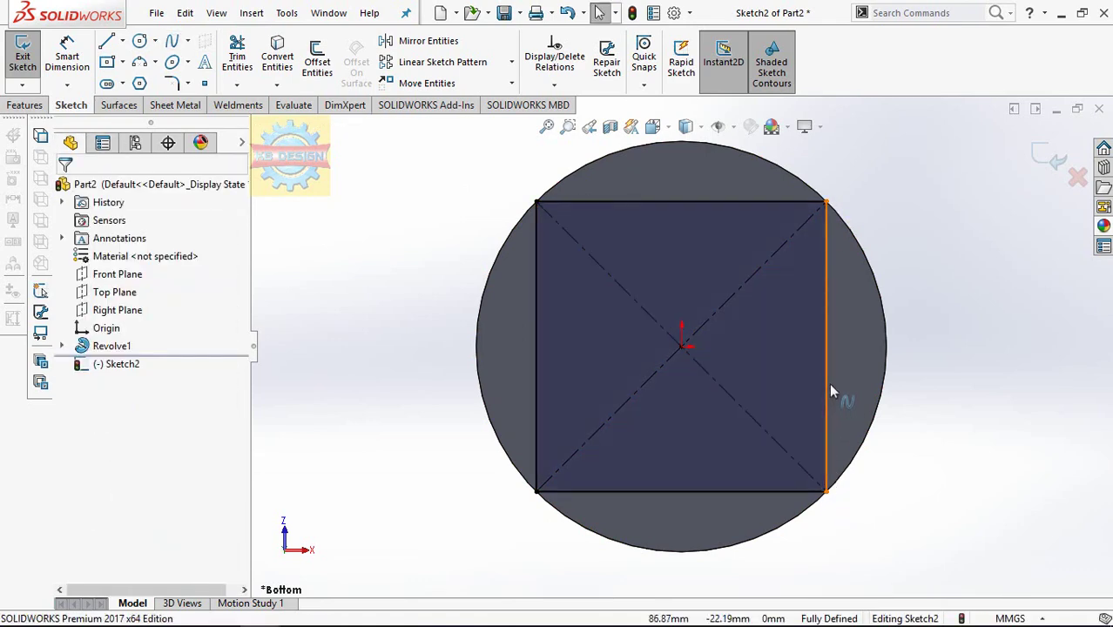
left_click(829, 387)
left_click_drag(828, 384, 780, 398)
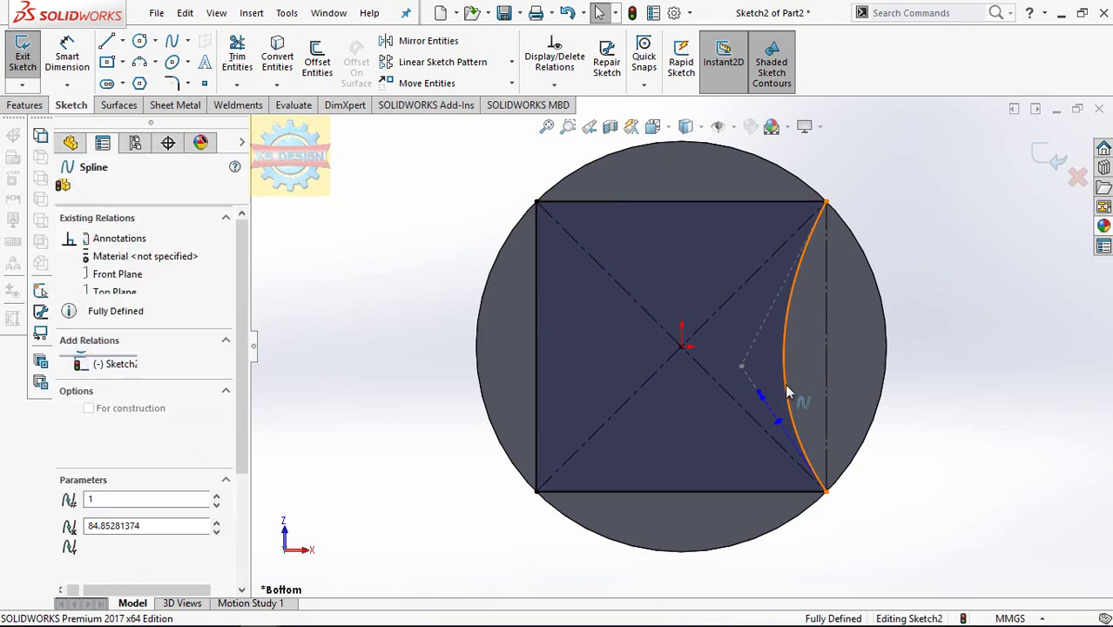
Step: Convert the curved right-edge spline to a style spline
right_click(788, 397)
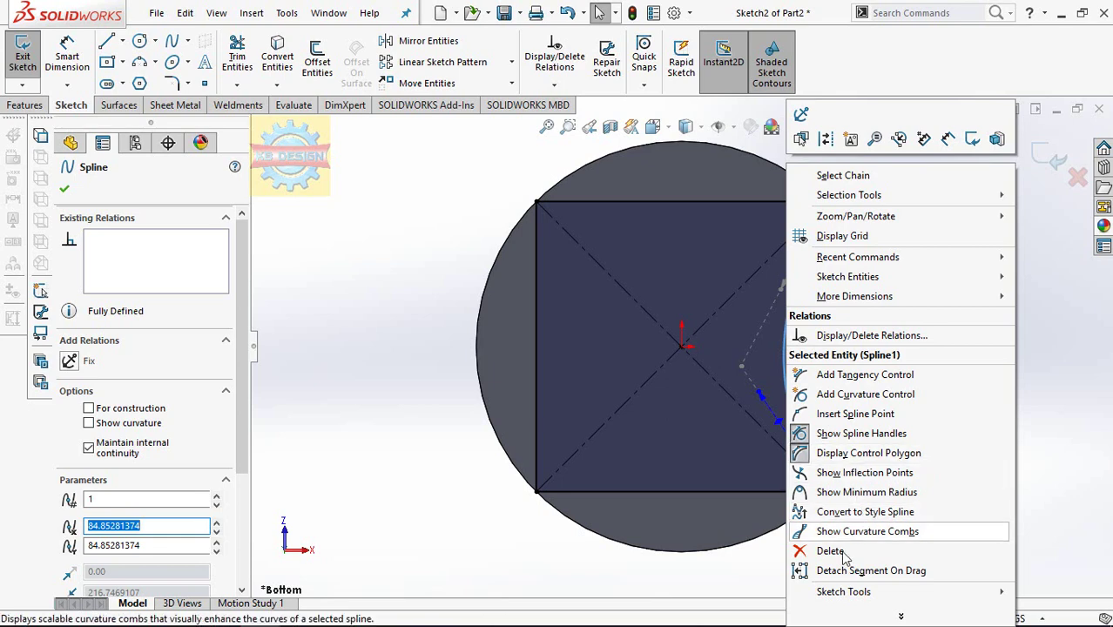
left_click(845, 616)
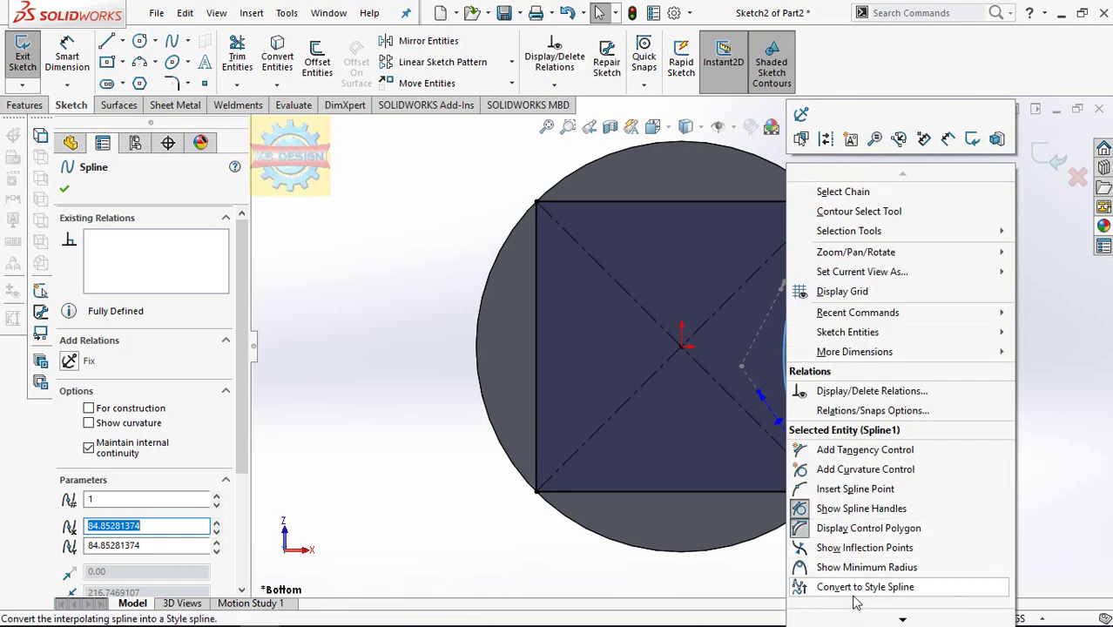
left_click(856, 589)
left_click(597, 329)
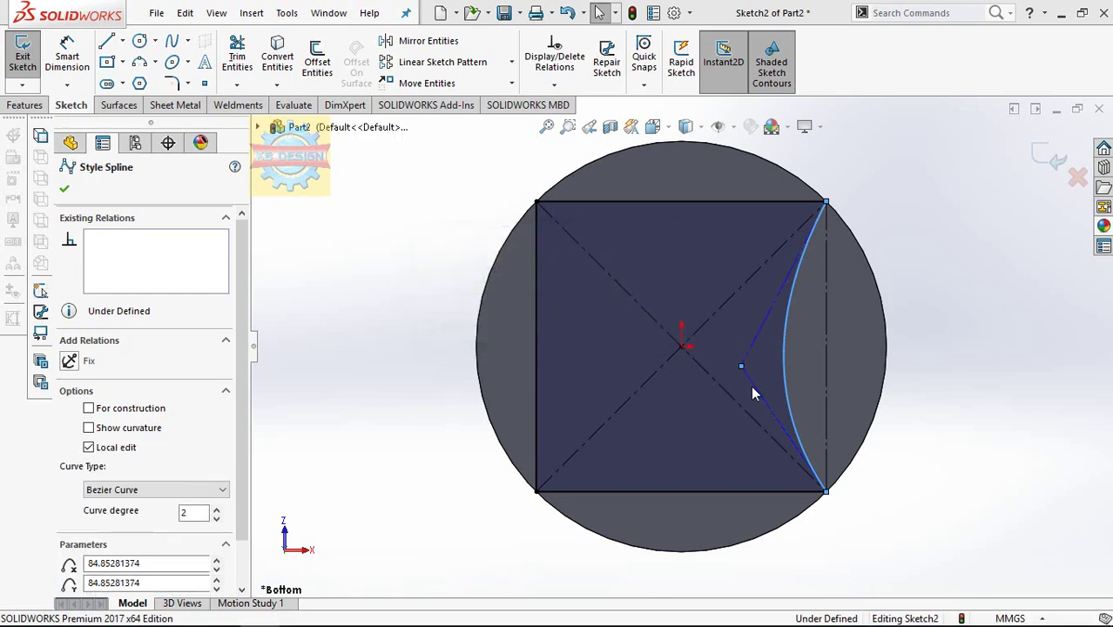
scroll(772, 401, "down", 5)
scroll(772, 402, "up", 2)
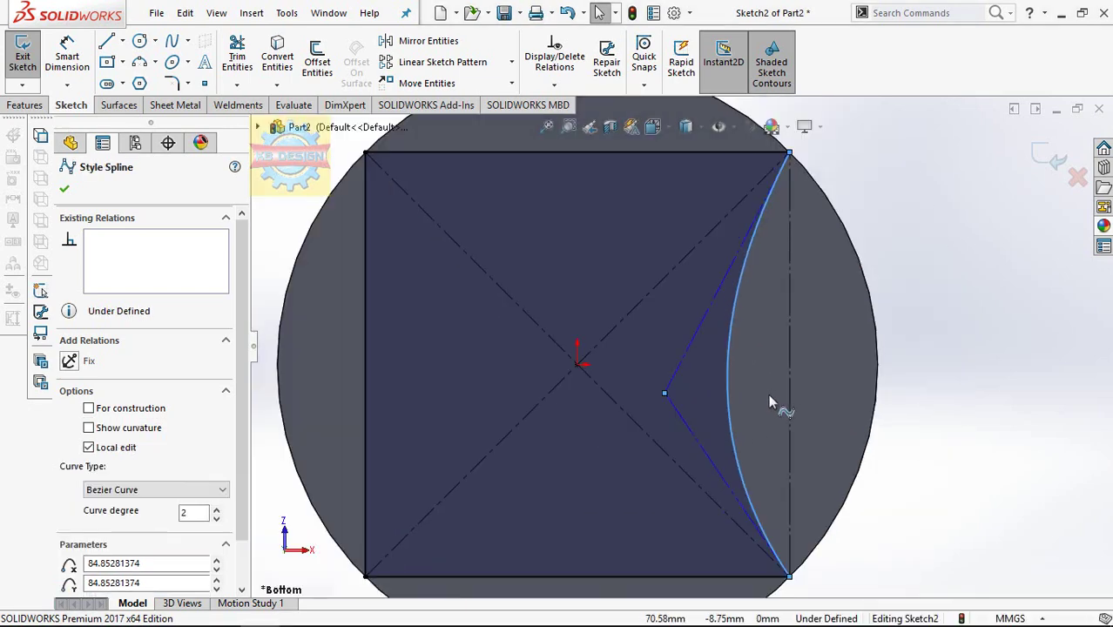
key("Escape")
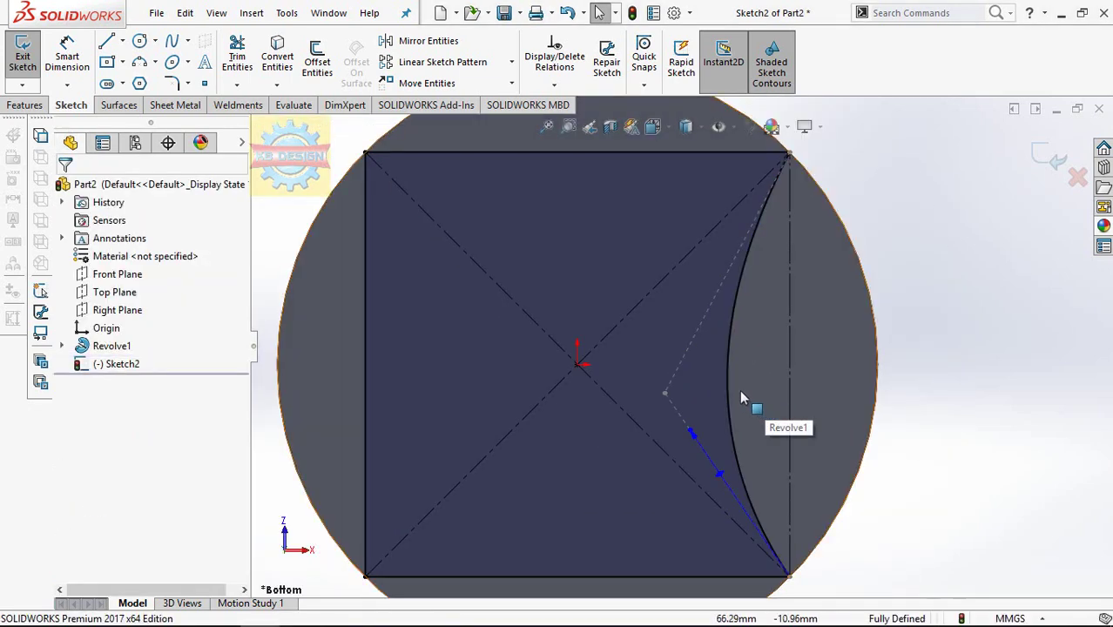
Step: Pull the spline's handle to reshape the curve and convert it to a style spline again
left_click(727, 338)
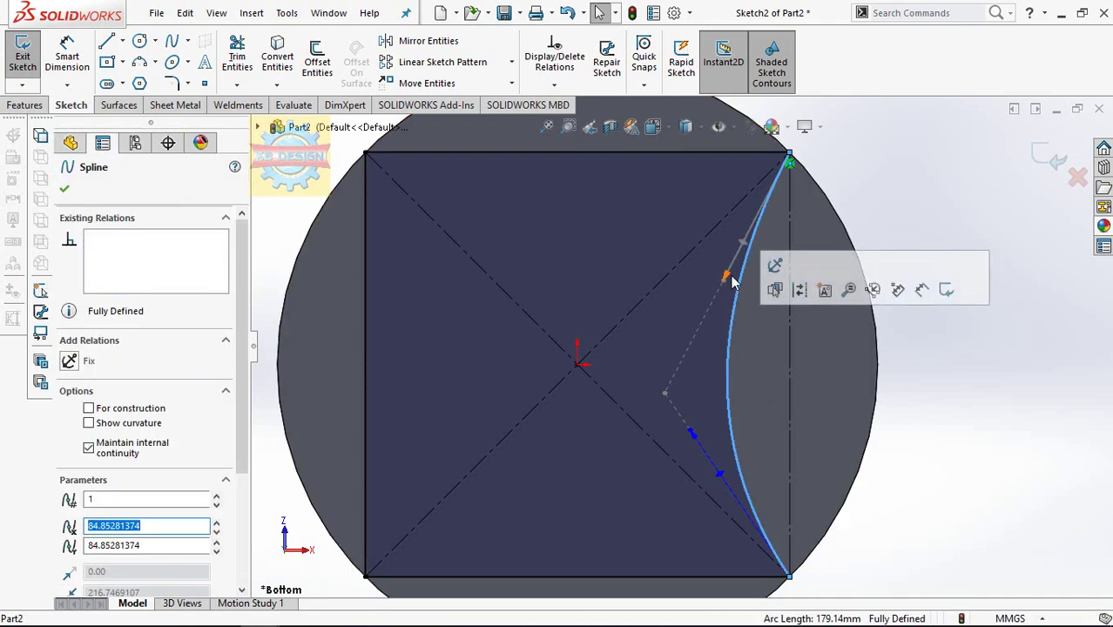
left_click_drag(727, 279, 705, 281)
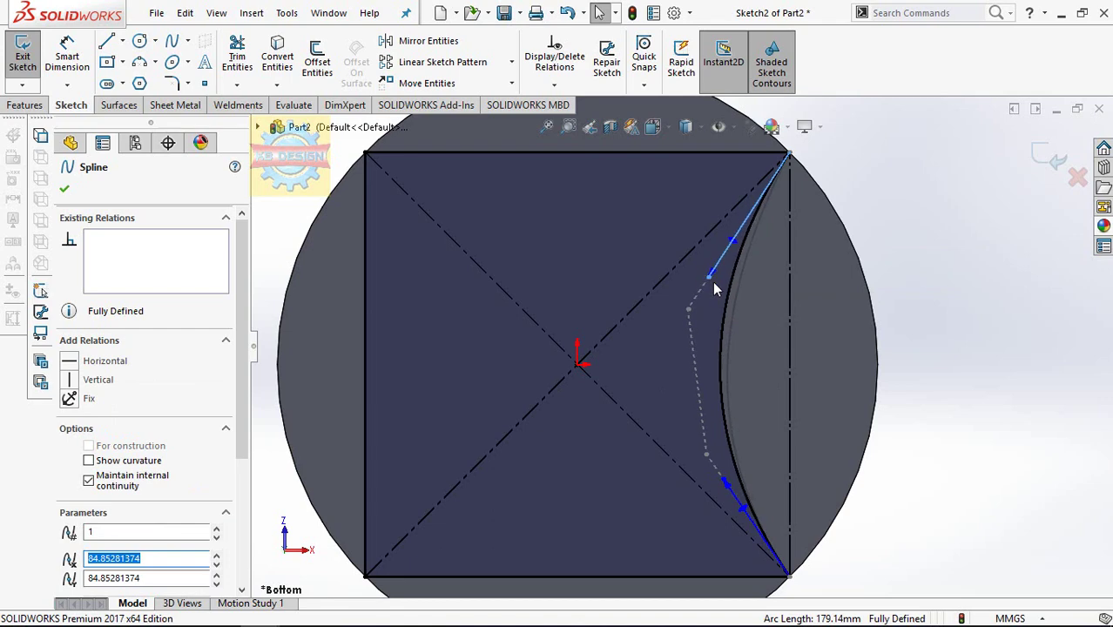
right_click(728, 330)
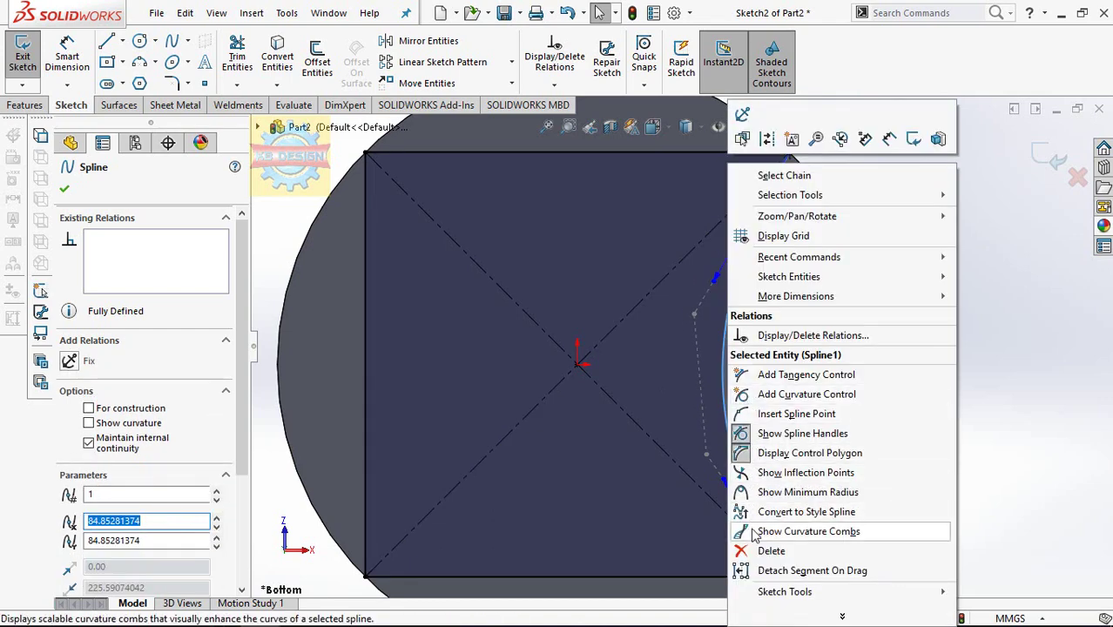
left_click(823, 618)
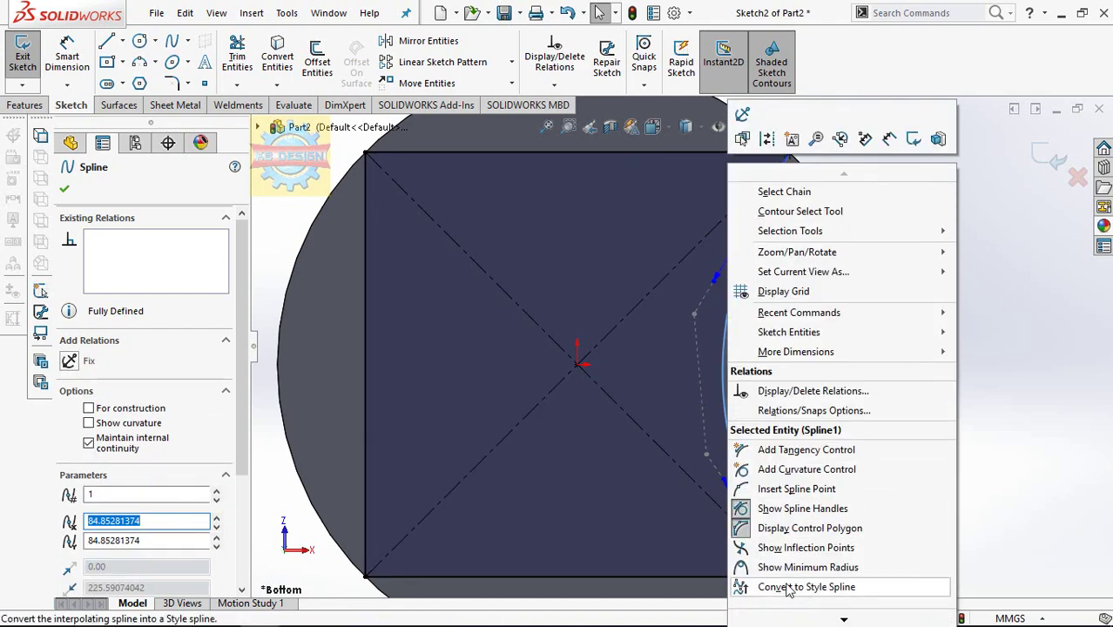
left_click(788, 588)
left_click(598, 329)
left_click(693, 417)
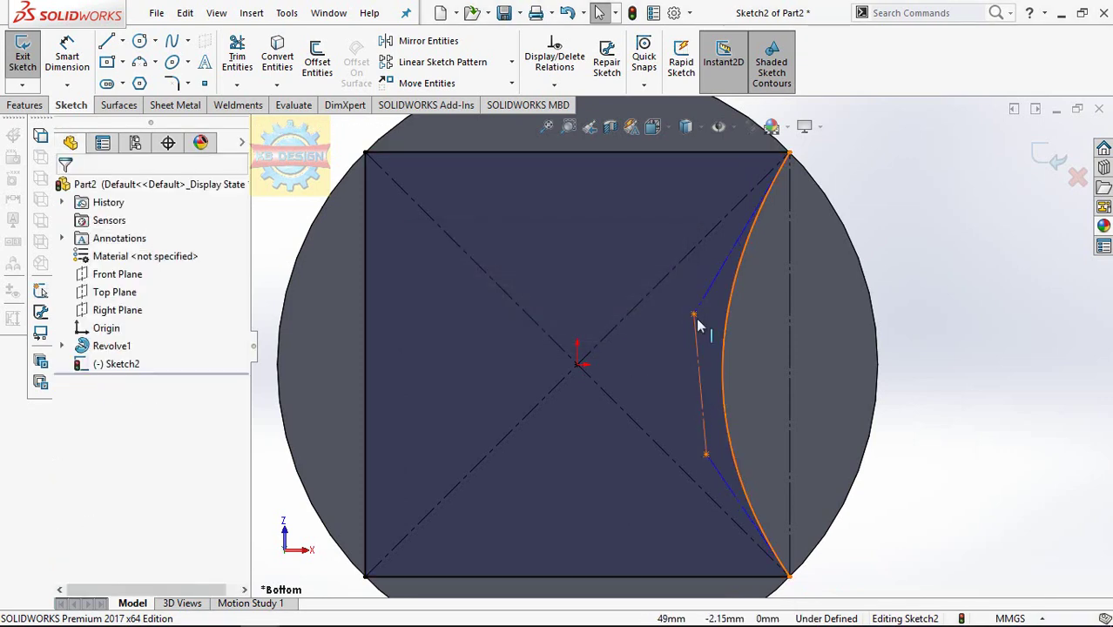
Step: Make the spline's middle control line vertical and dimension it to 17 mm
left_click(697, 343)
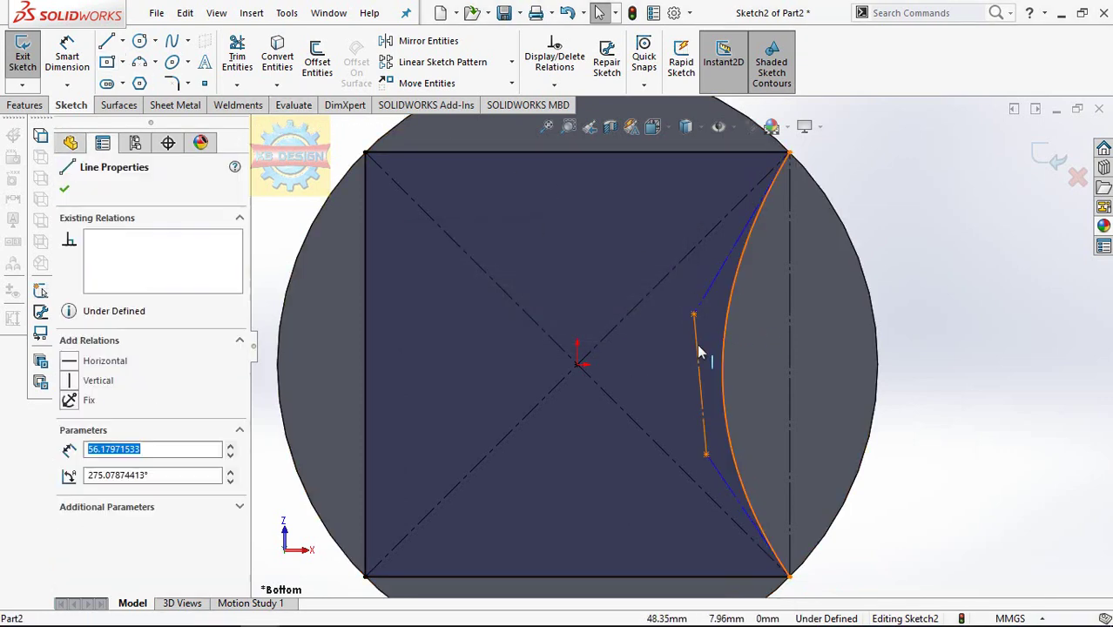
left_click(72, 383)
key("Escape")
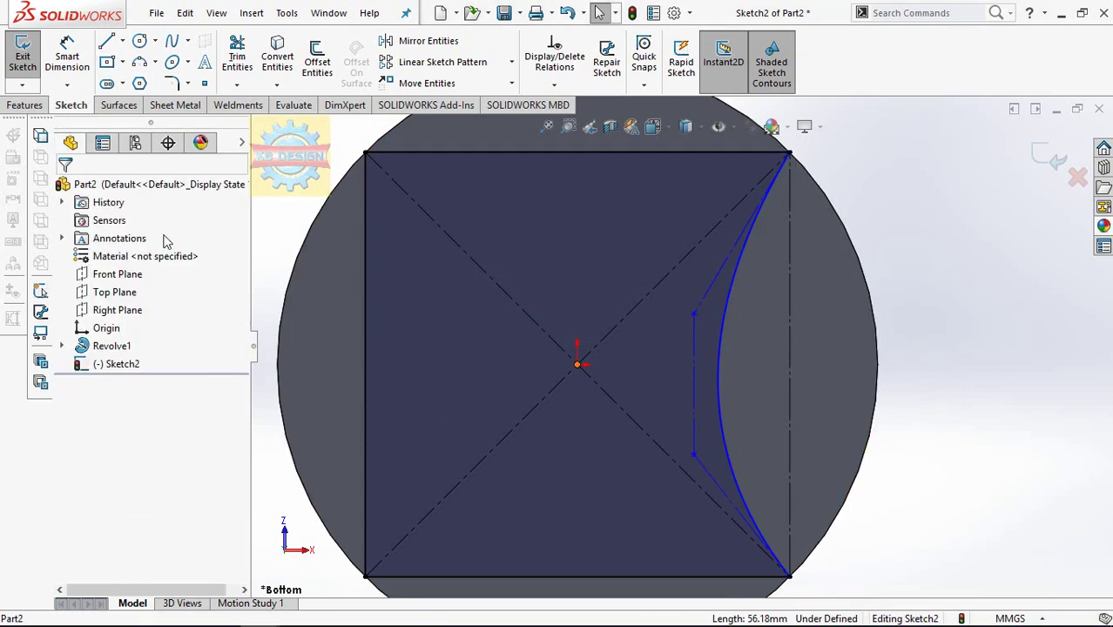
left_click(63, 58)
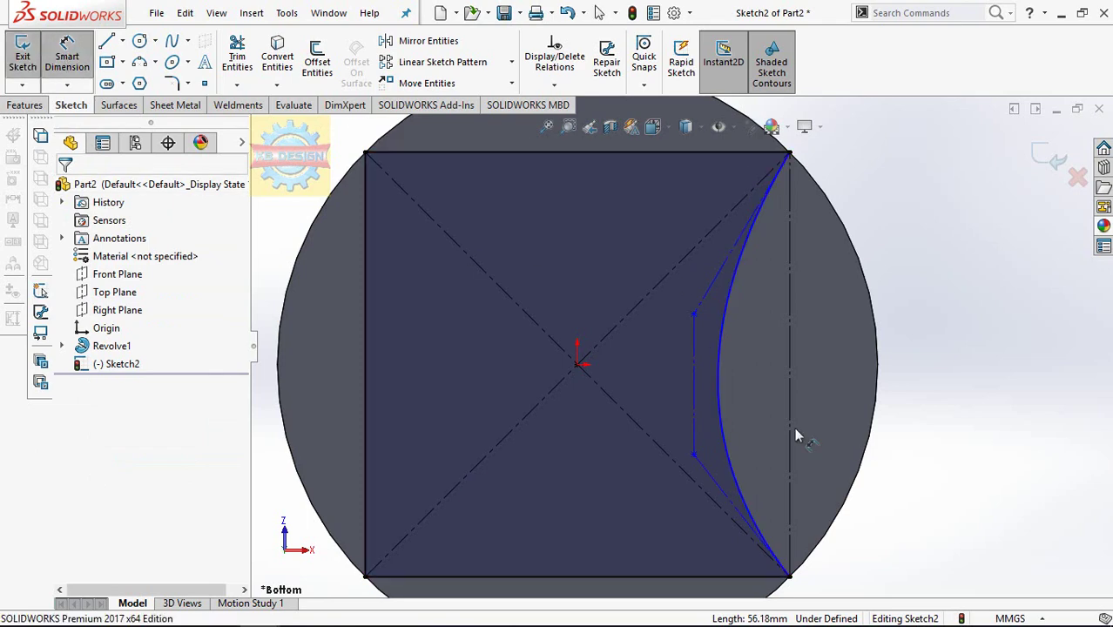
left_click(695, 384)
left_click(419, 372)
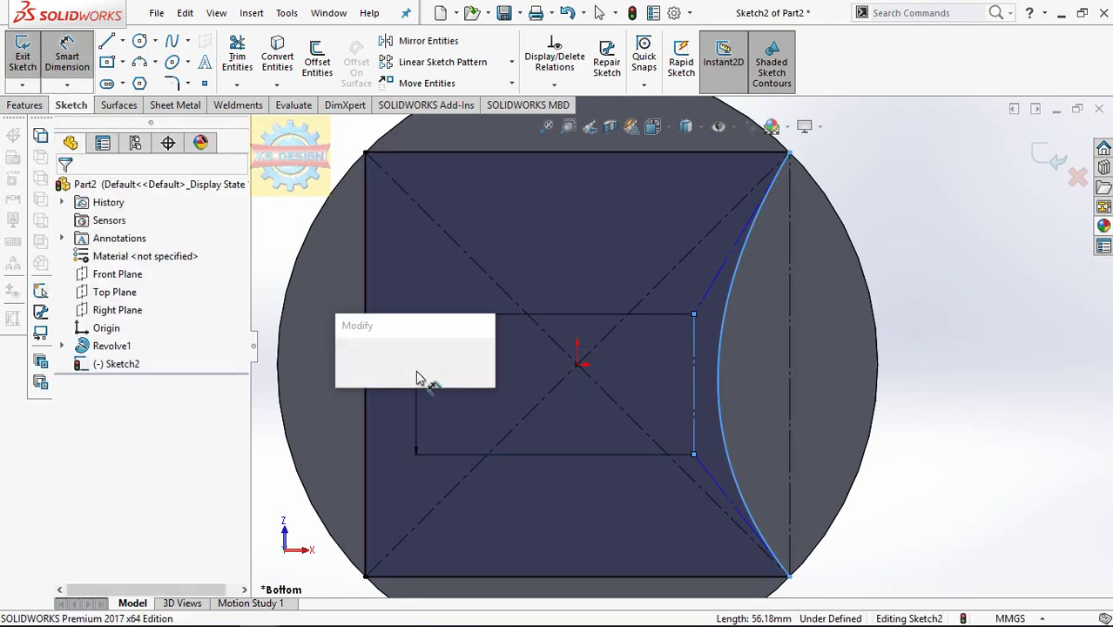
type("17.00mm")
key("Return")
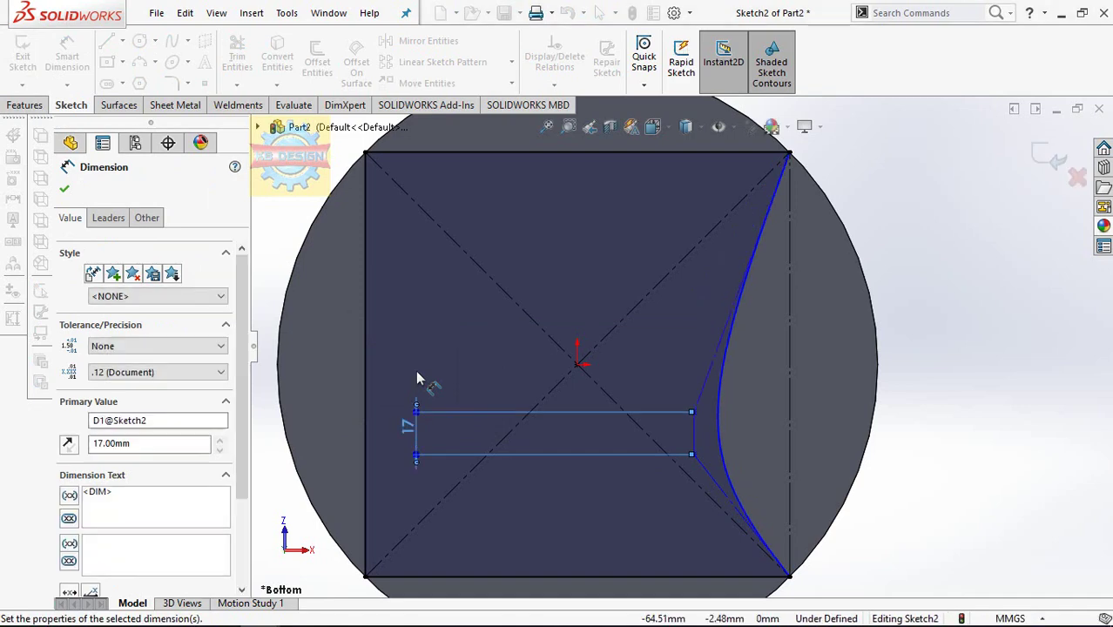
key("Escape")
key("Escape")
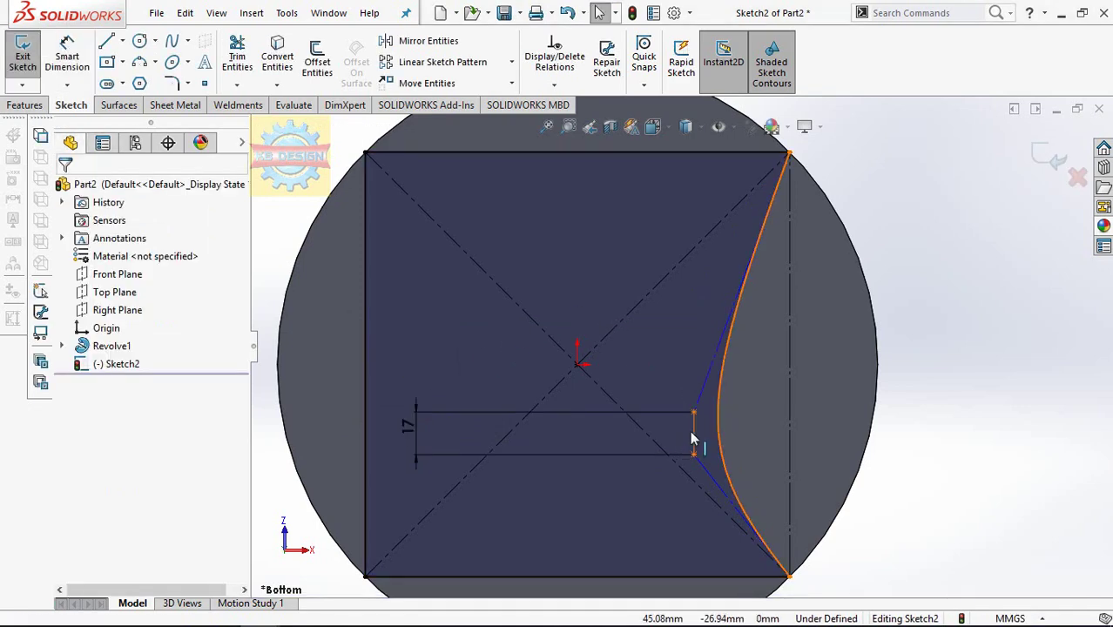
Step: Add a Horizontal relation between the control line's midpoint and the origin
left_click(554, 86)
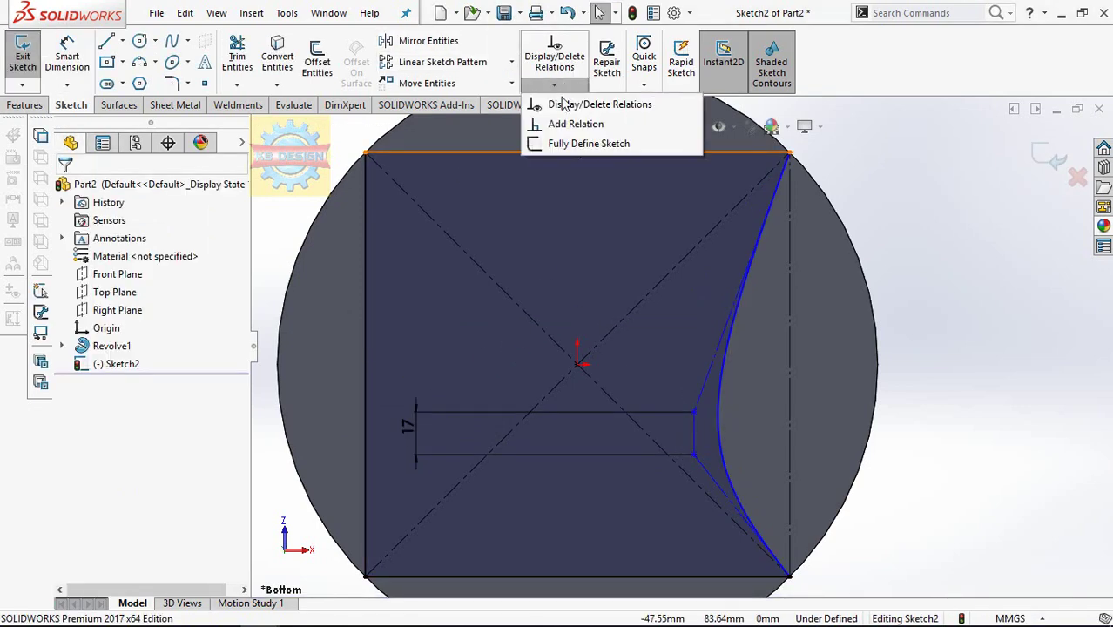
left_click(566, 124)
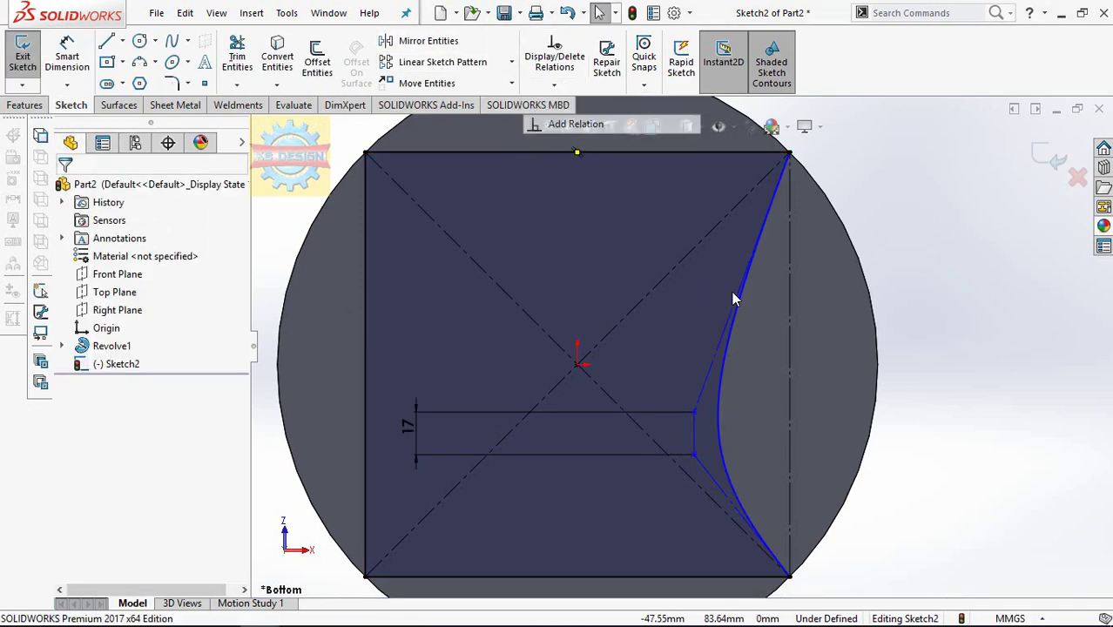
left_click(693, 435)
left_click(577, 364)
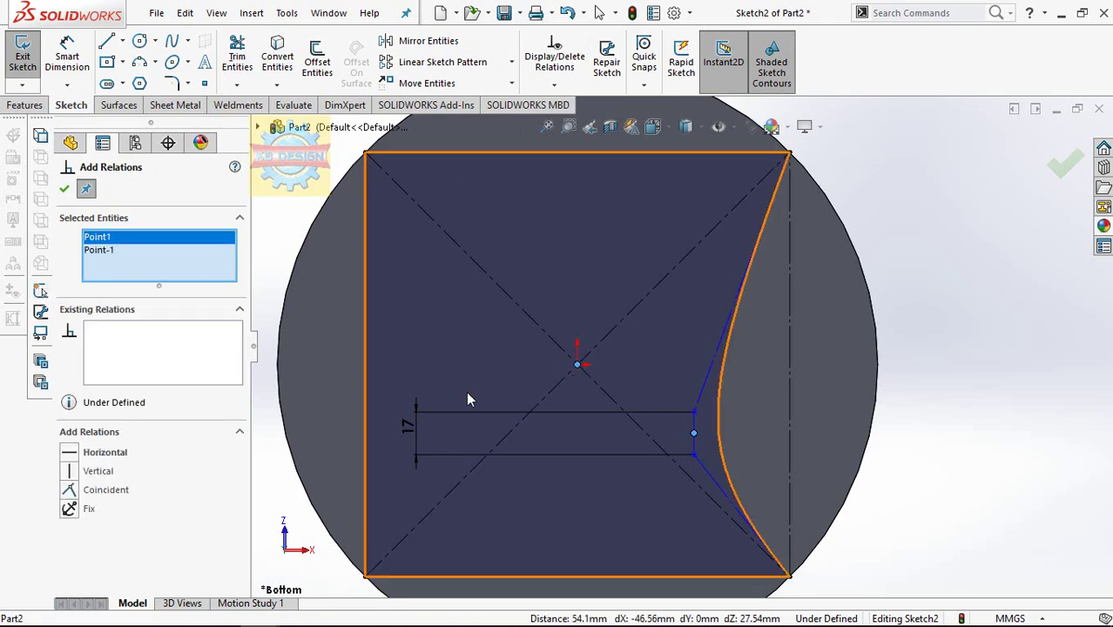
left_click(96, 453)
key("Escape")
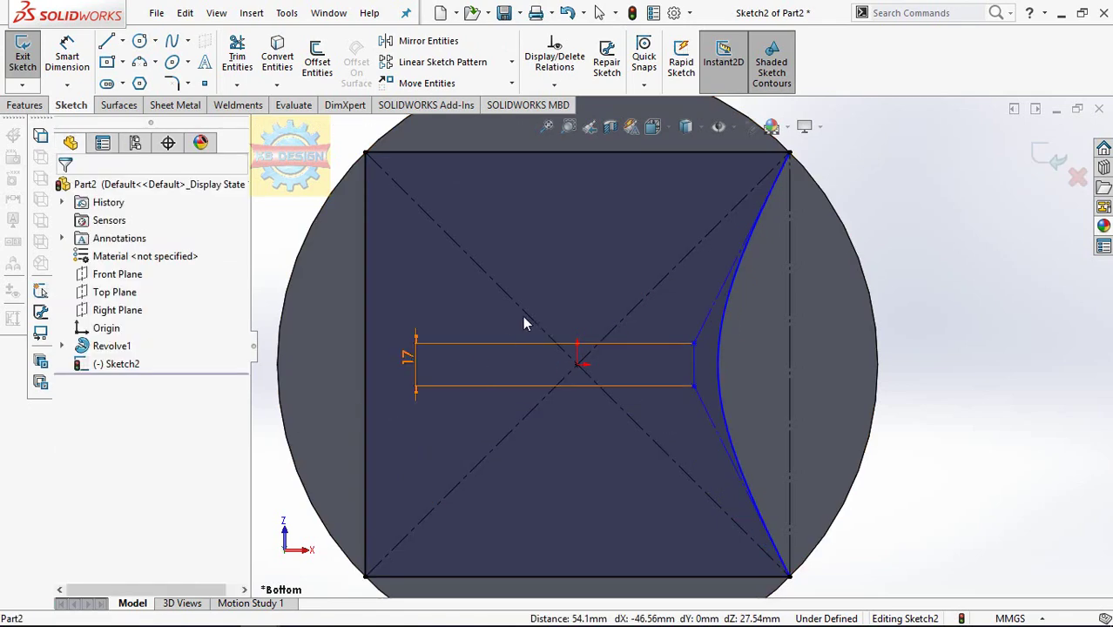
Step: Make the control segment's end point coincident with the diagonal construction line
left_click(554, 85)
left_click(575, 155)
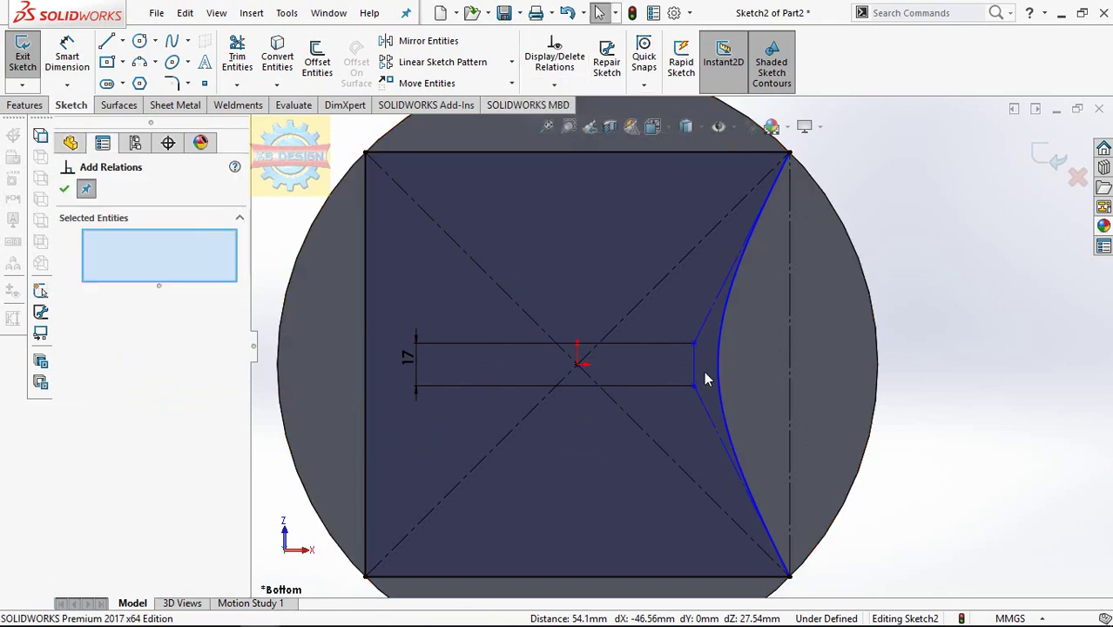
left_click(694, 345)
left_click(636, 305)
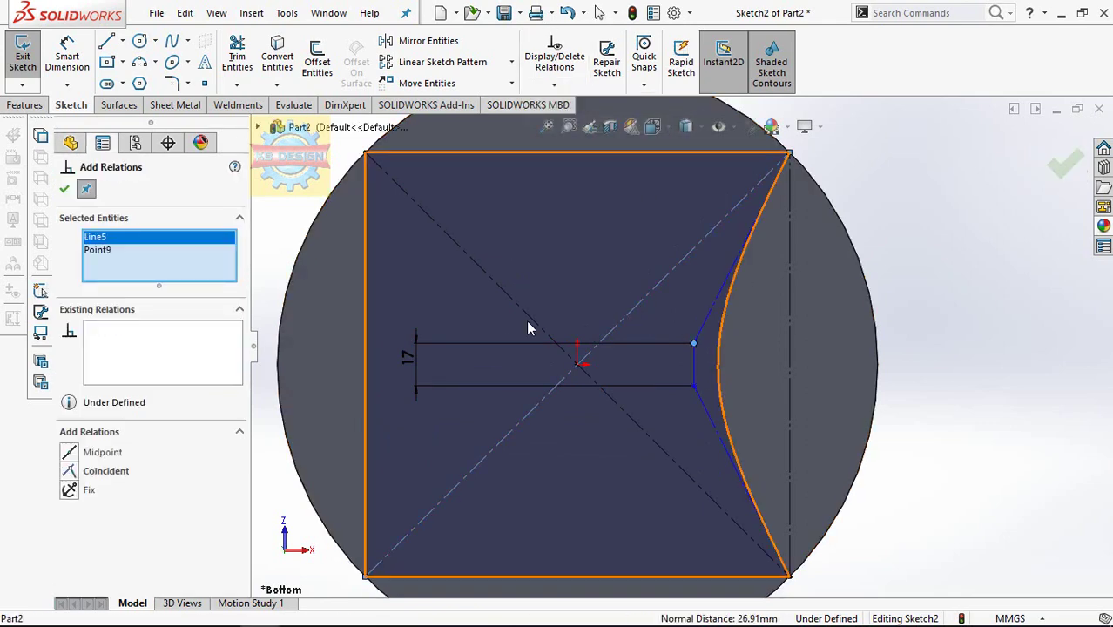
left_click(67, 471)
key("Escape")
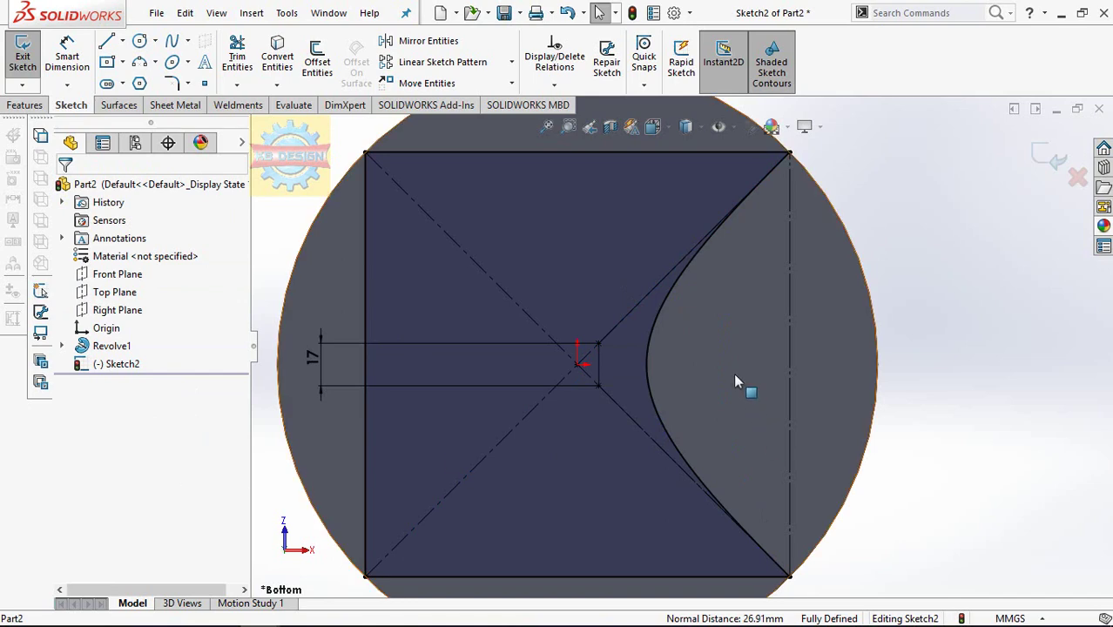
Step: Set the square's left edge to construction geometry
left_click(365, 282)
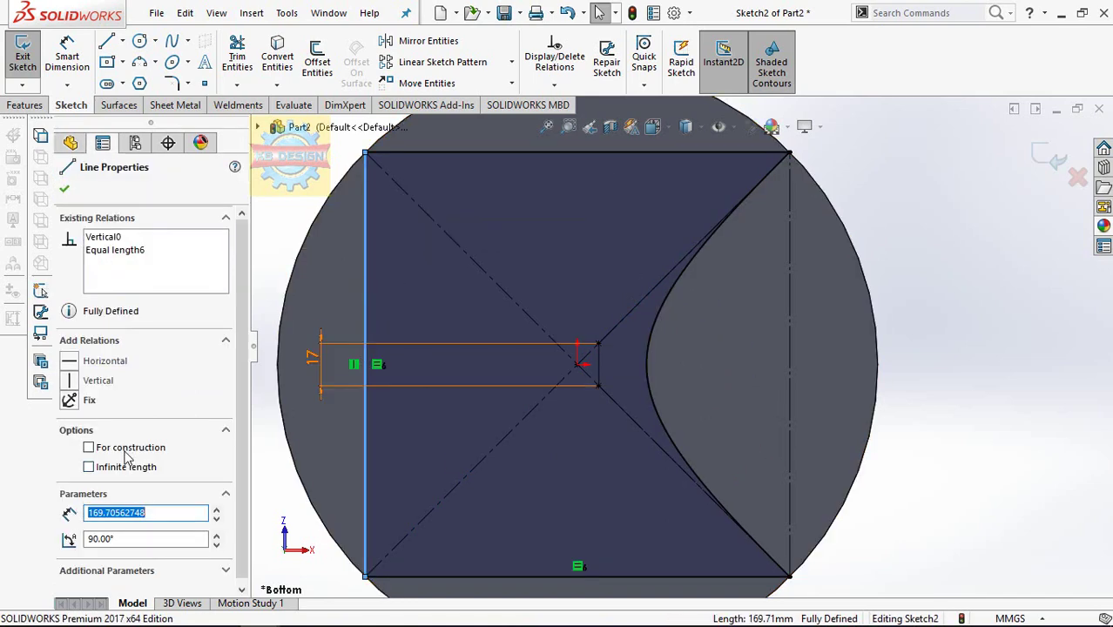
left_click(87, 447)
left_click(691, 398)
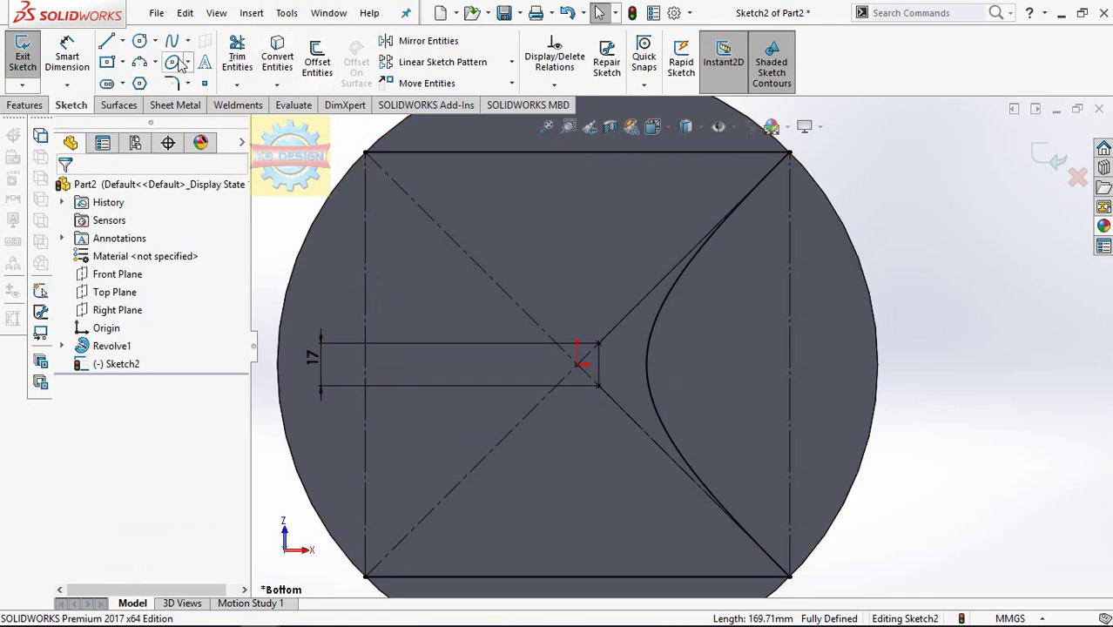
Step: Draw a vertical centerline from the origin up to the square's top edge
left_click(122, 41)
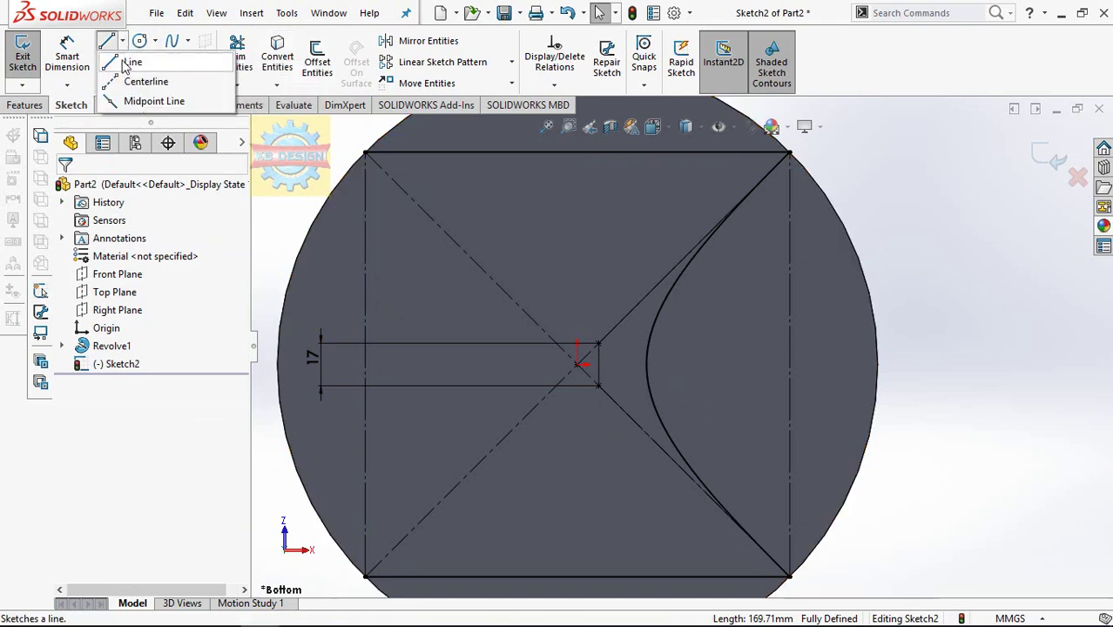
left_click(140, 81)
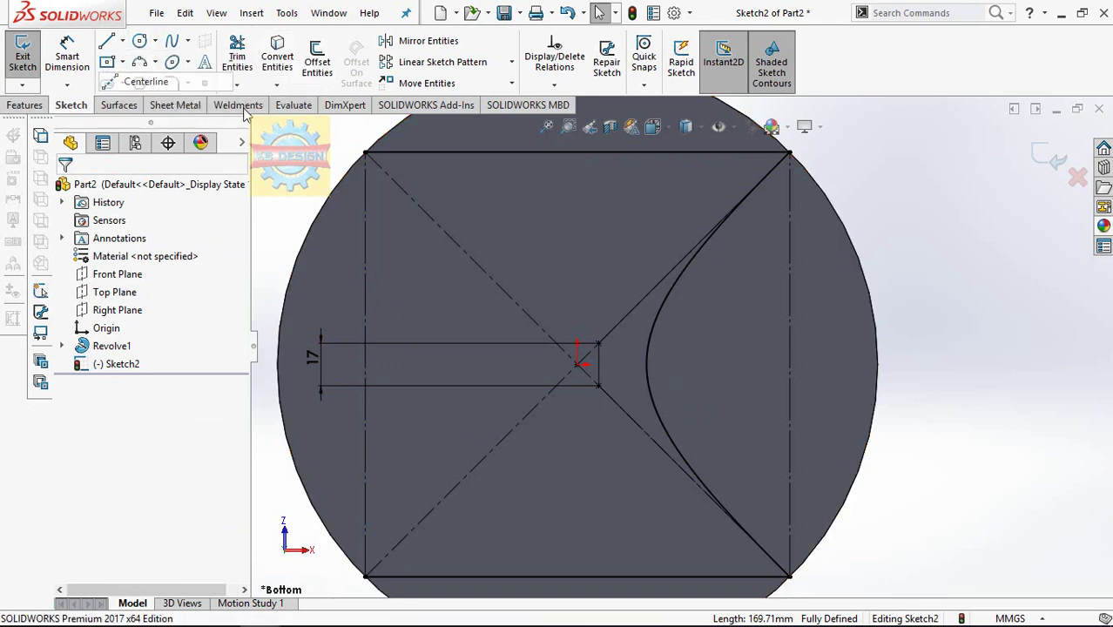
left_click(577, 364)
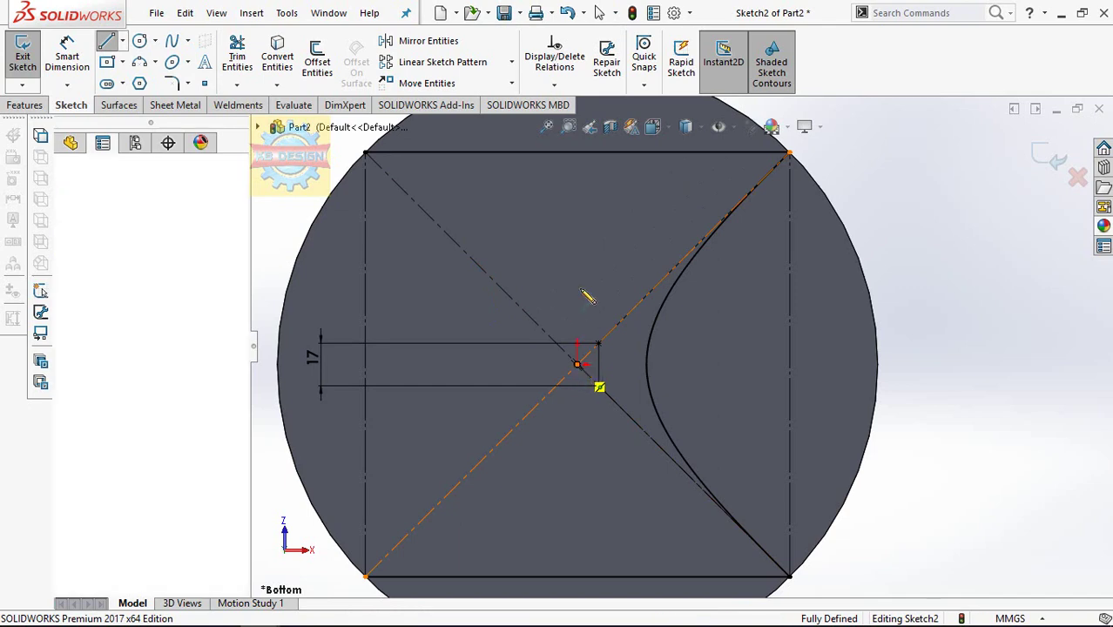
left_click(577, 153)
key("Escape")
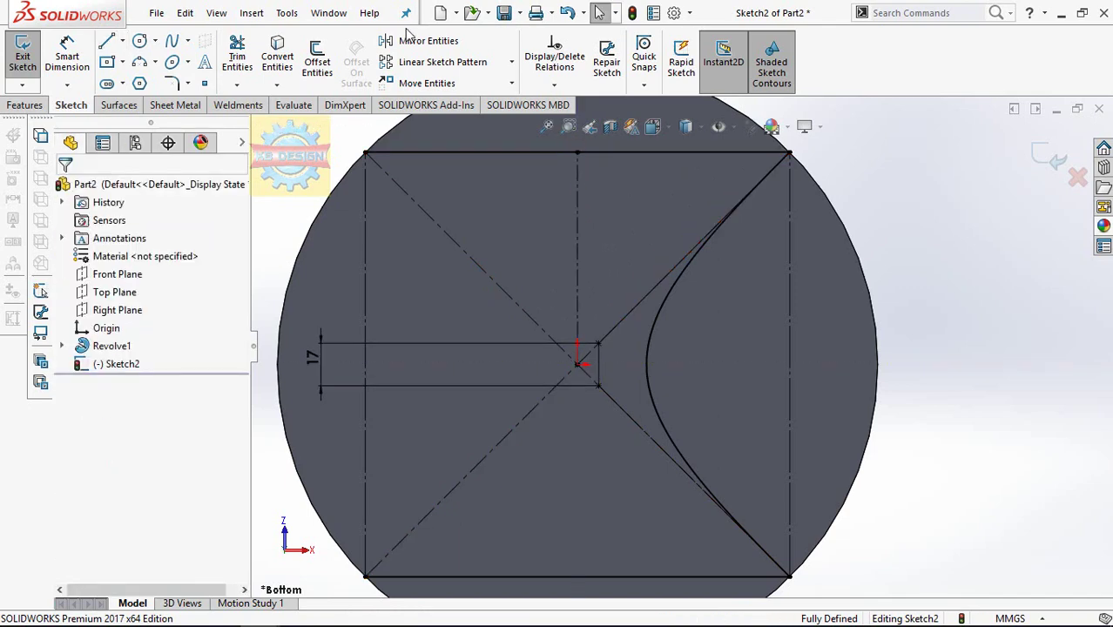
Step: Mirror the right spline about the vertical centerline, then select the square's top edge
left_click(420, 41)
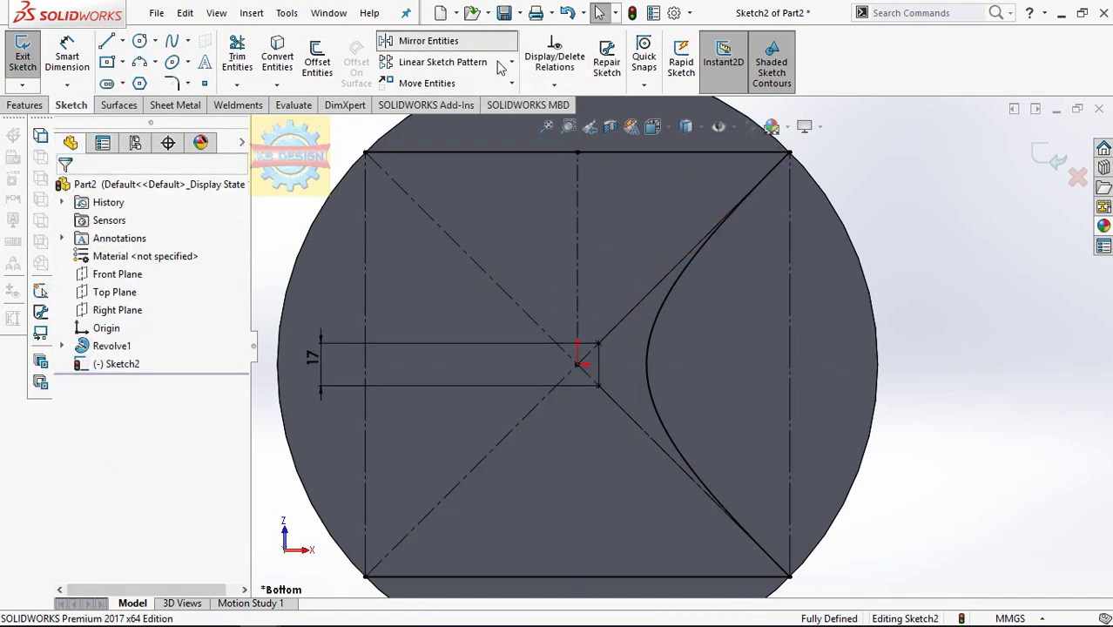
left_click(665, 303)
left_click(149, 383)
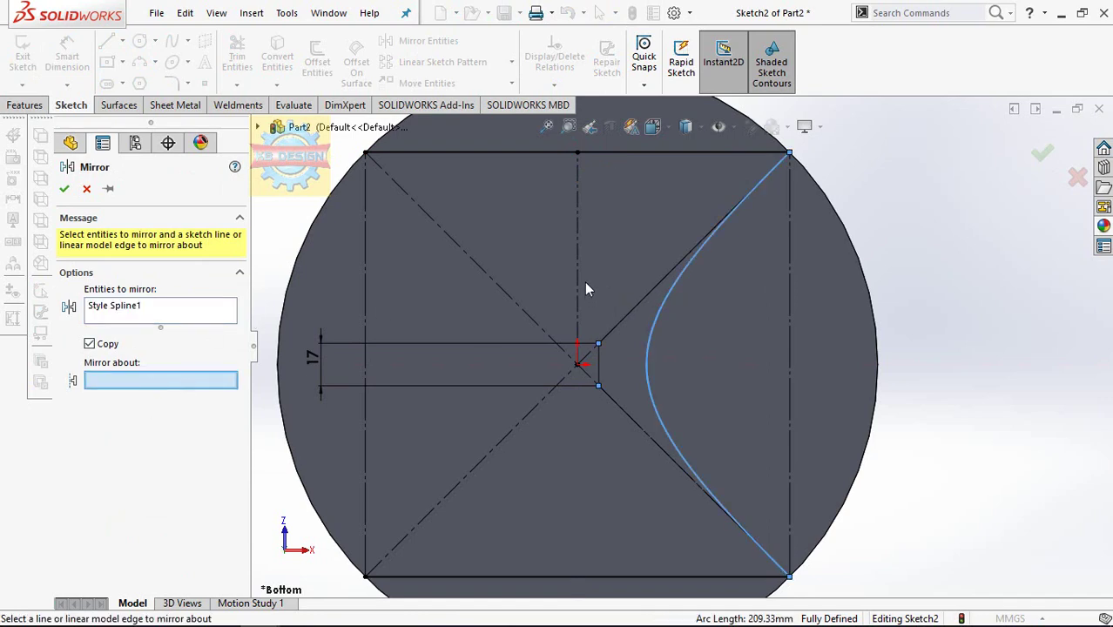
left_click(578, 277)
left_click(65, 190)
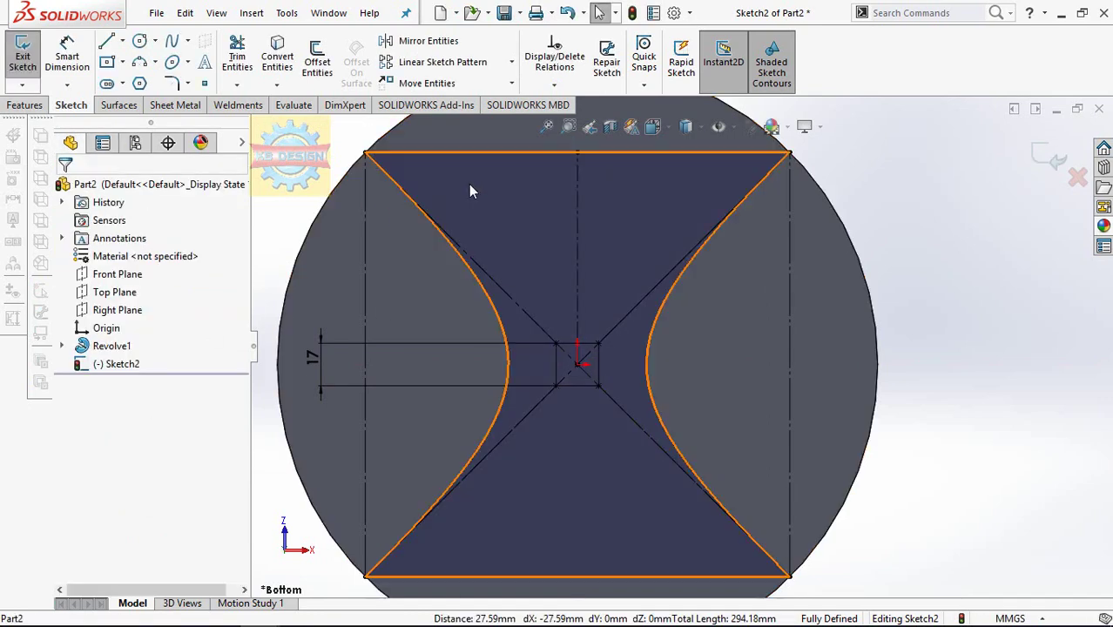
left_click(510, 154)
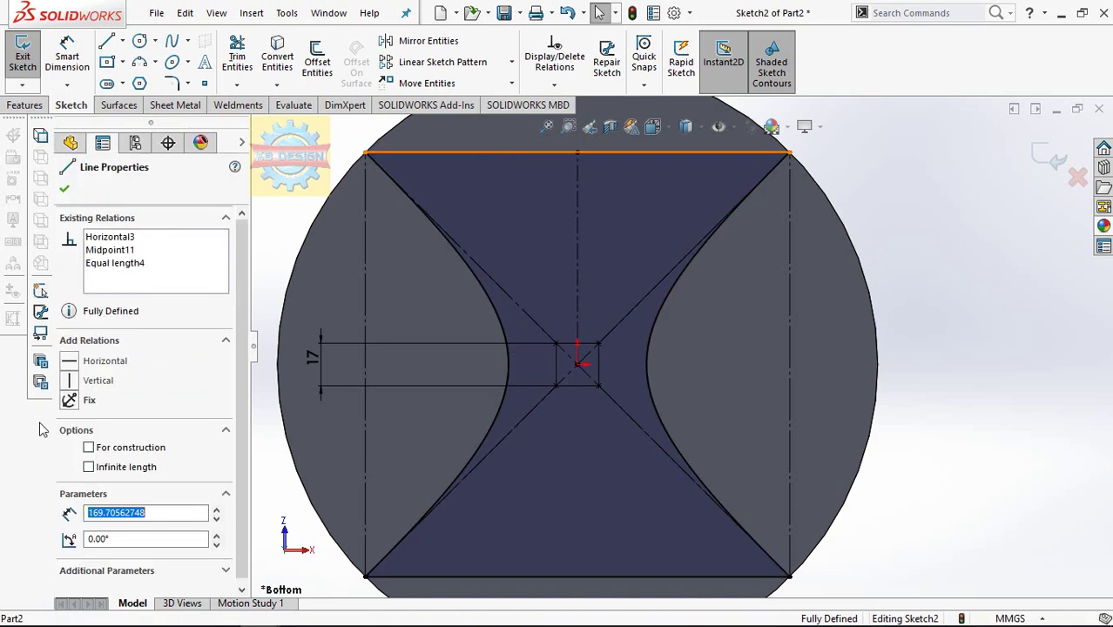
Step: Set the square's top and bottom edges to construction geometry
left_click(89, 446)
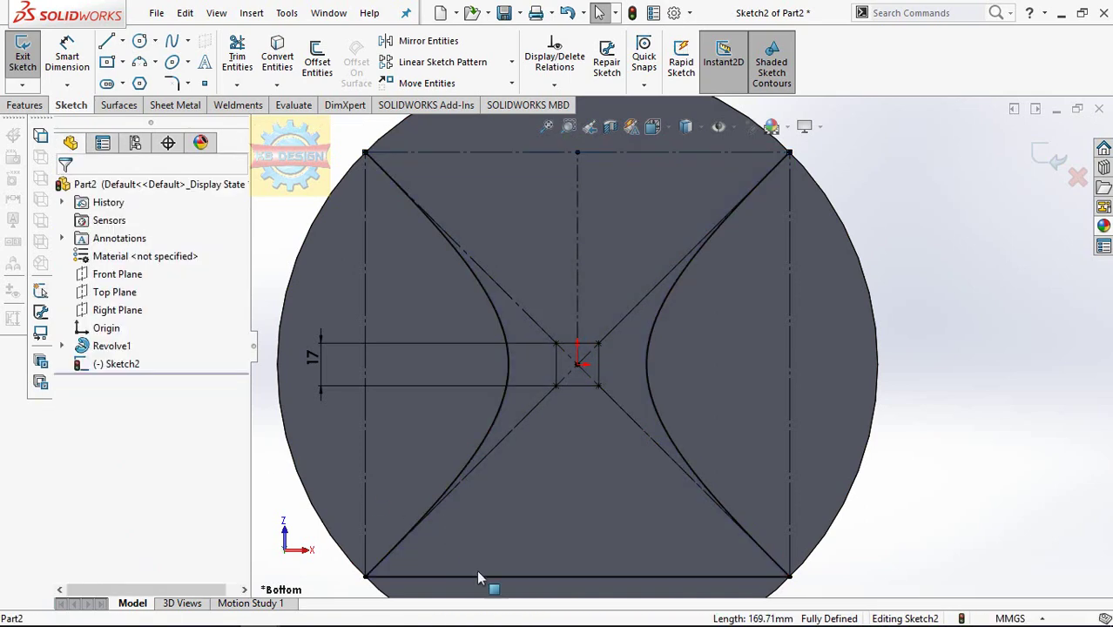
left_click(485, 579)
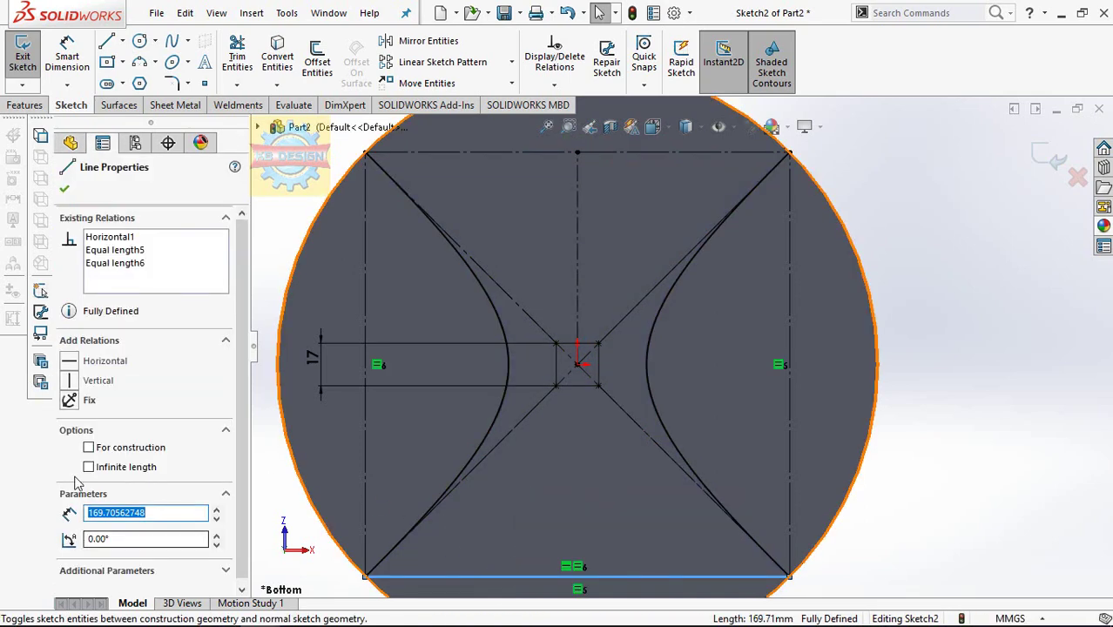
left_click(89, 447)
left_click(323, 432)
key("f")
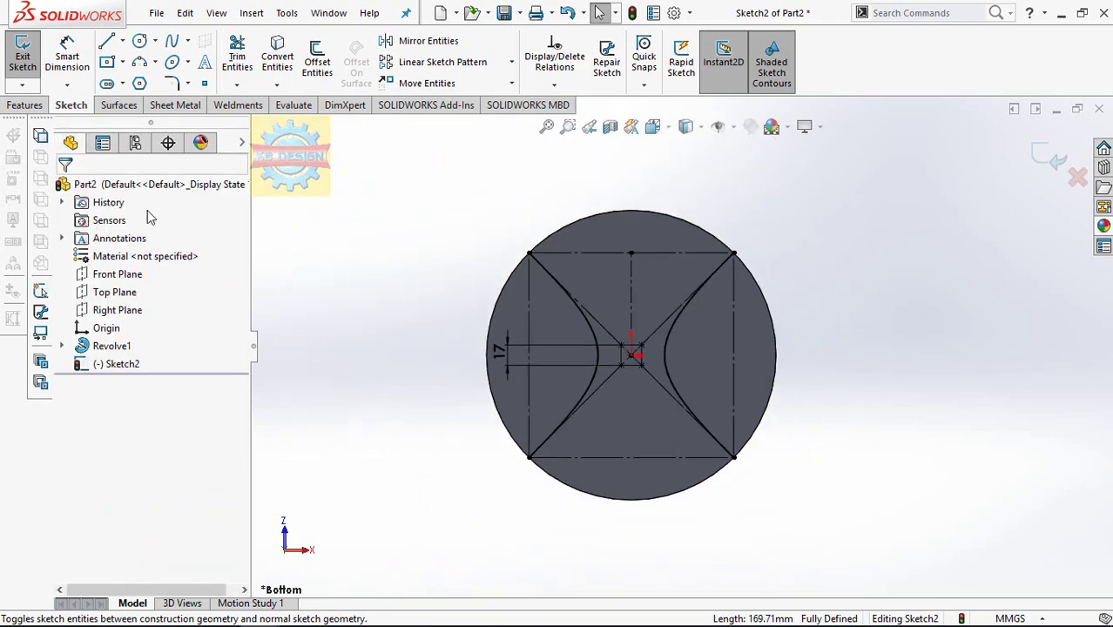
Step: Draw horizontal and vertical lines through the origin extending past the circle, then exit the sketch
left_click(106, 41)
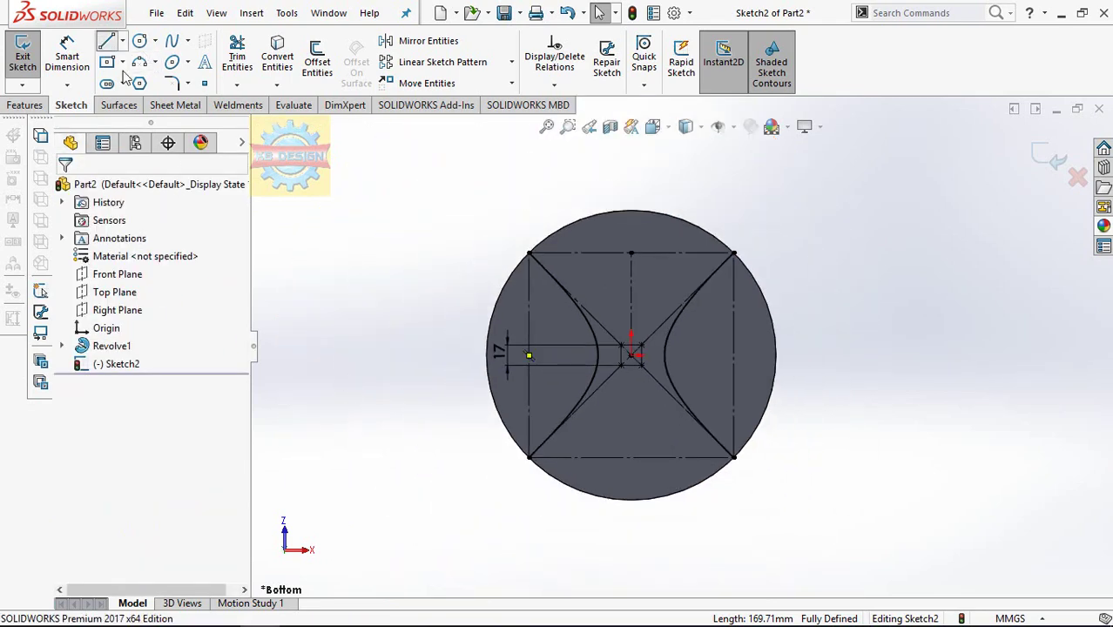
left_click(459, 355)
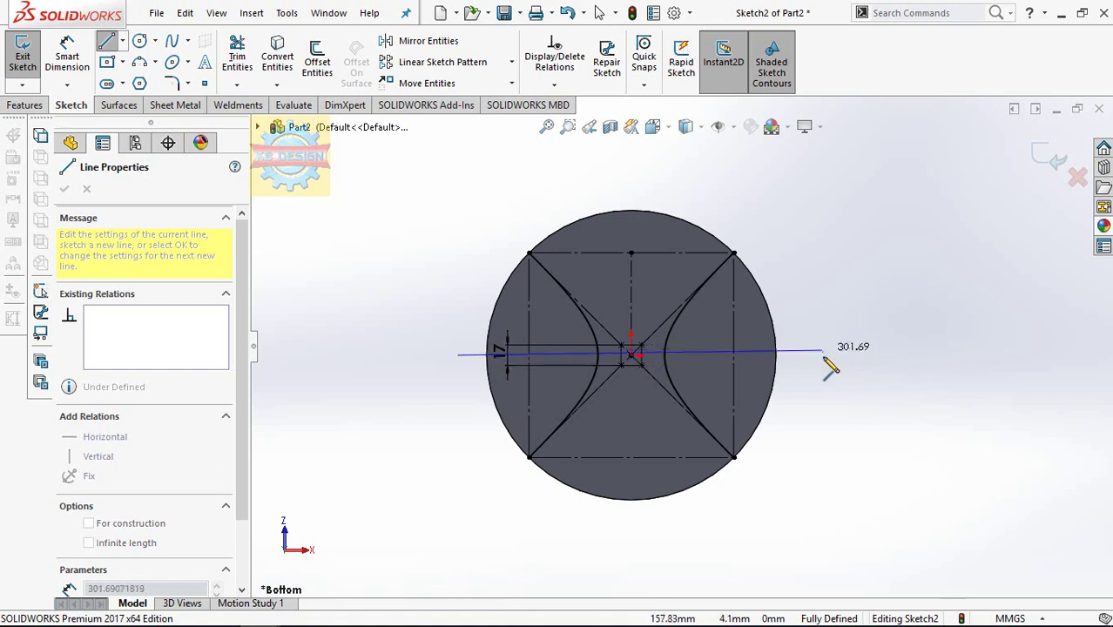
left_click(826, 356)
key("Escape")
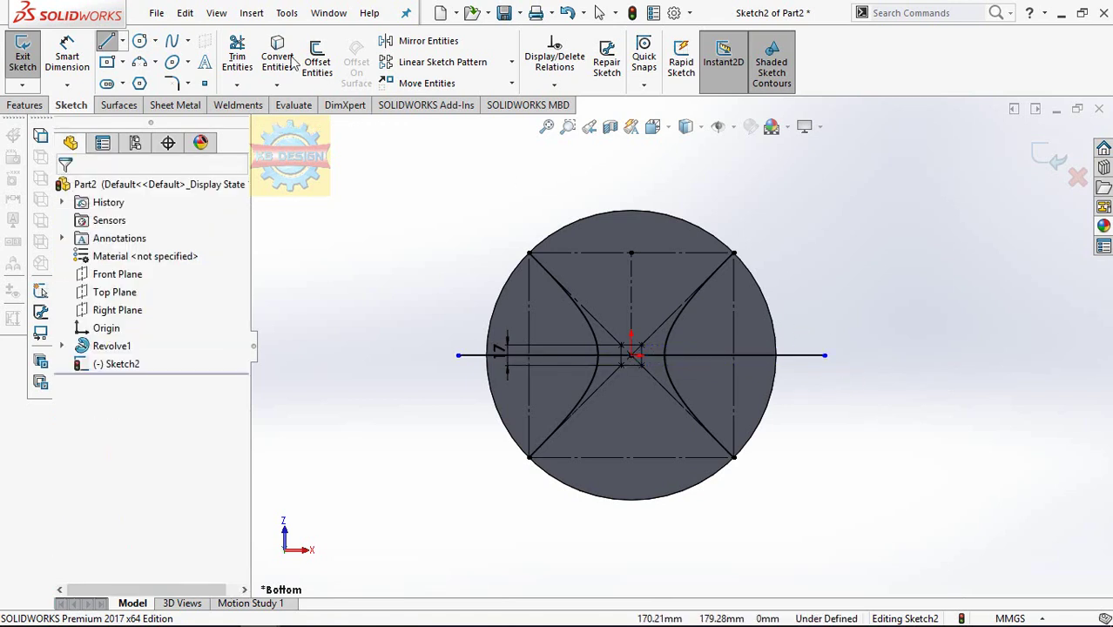
left_click(116, 43)
left_click(631, 185)
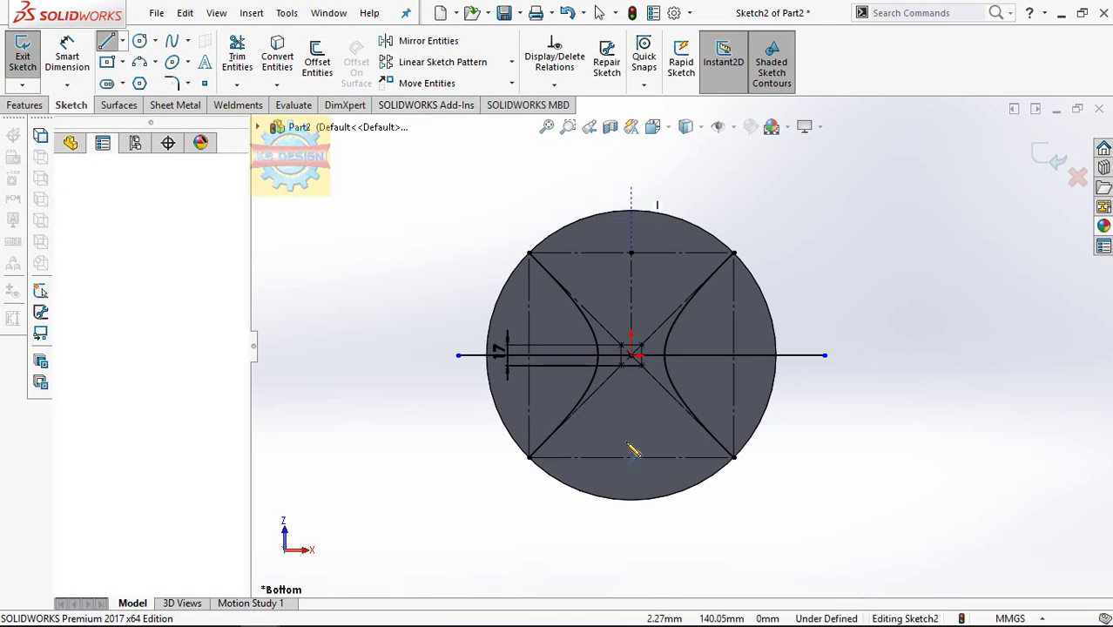
left_click(632, 510)
key("Escape")
mouse_move(649, 470)
middle_mouse_down()
mouse_move(722, 402)
mouse_move(122, 7)
middle_mouse_up()
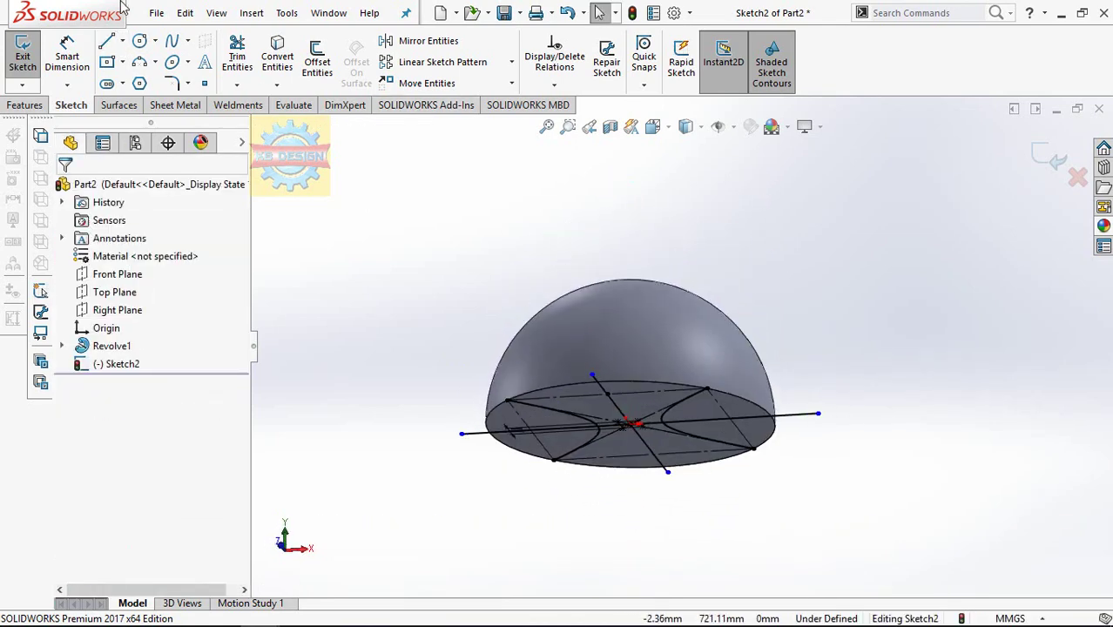
left_click(35, 56)
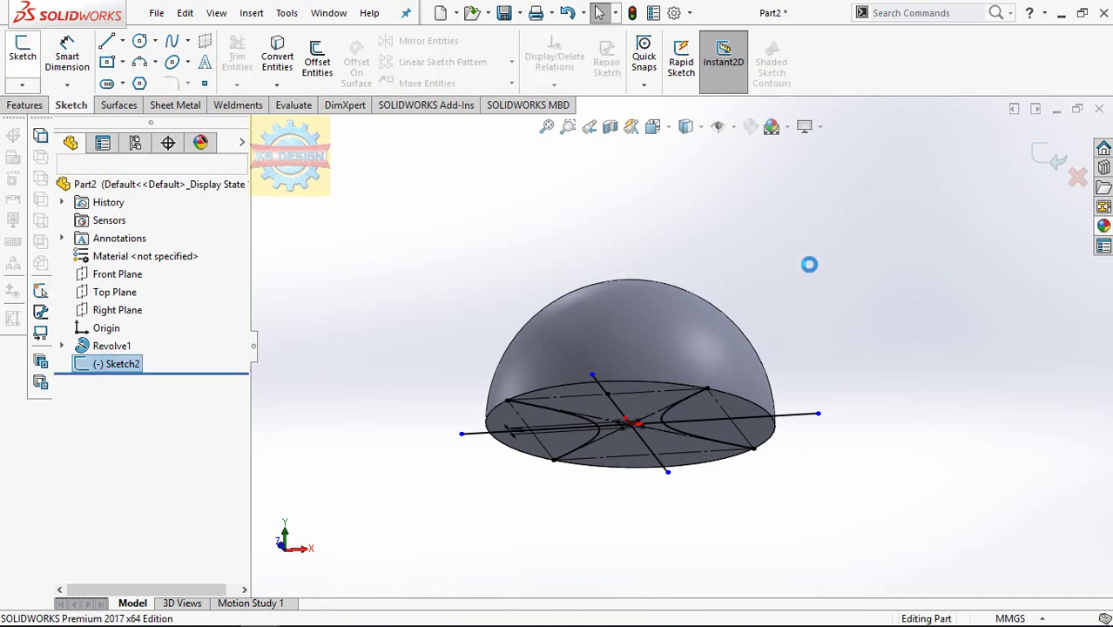
Step: Create a projection Split Line from Sketch2 onto the dome's curved face
left_click(24, 104)
left_click(696, 82)
left_click(734, 102)
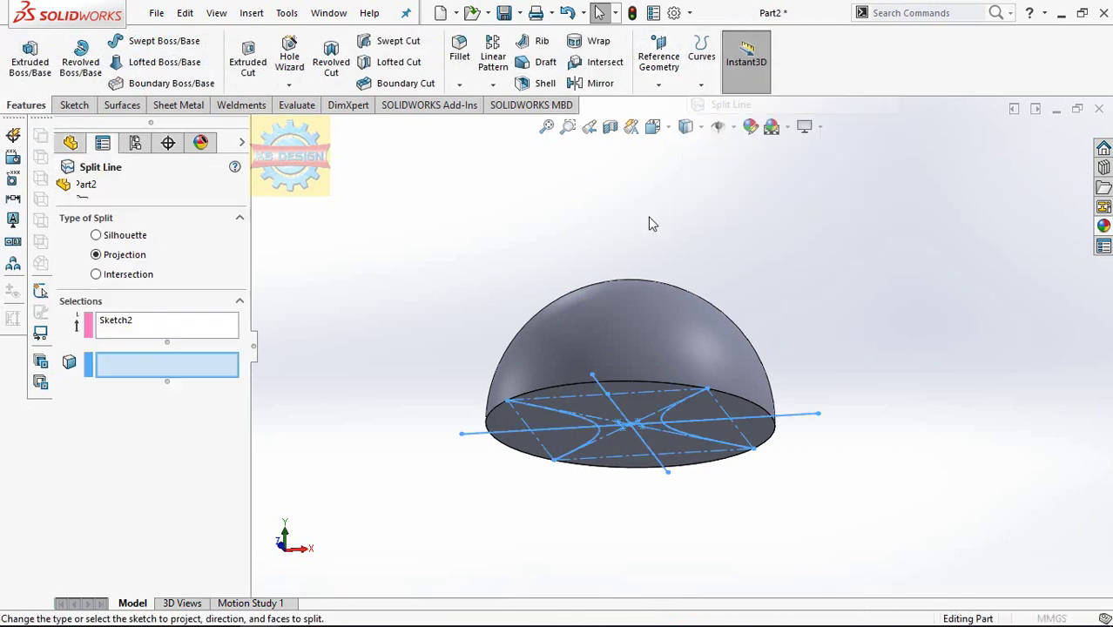
left_click(593, 330)
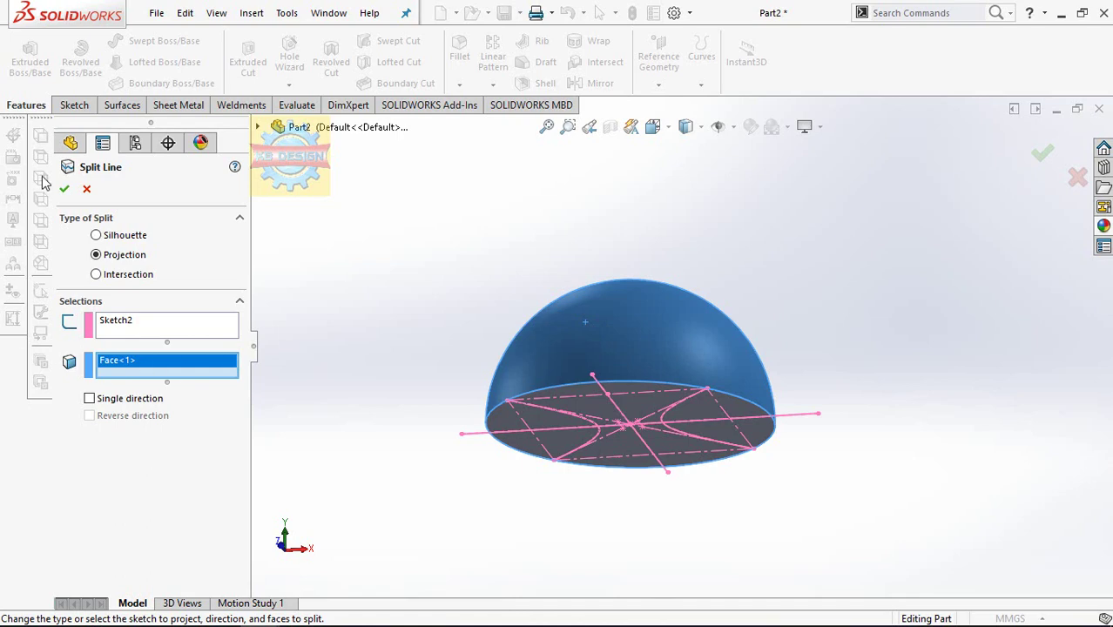
left_click(64, 190)
Step: Expand Split Line1 to select Sketch2 and orbit to the dome's underside
middle_click_drag(764, 262, 767, 342)
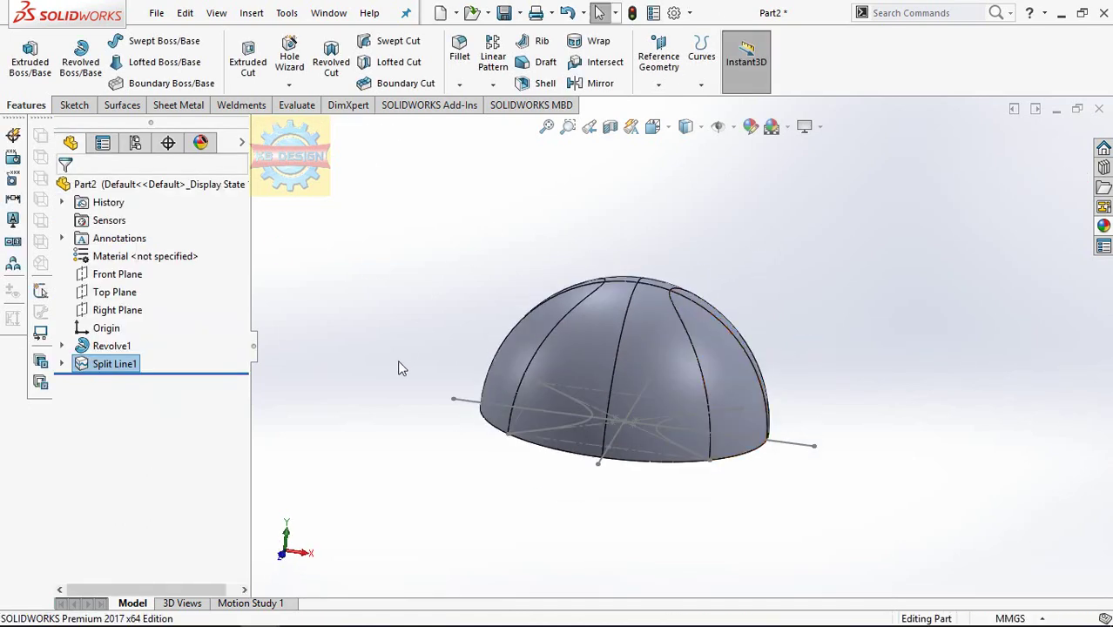
left_click(61, 364)
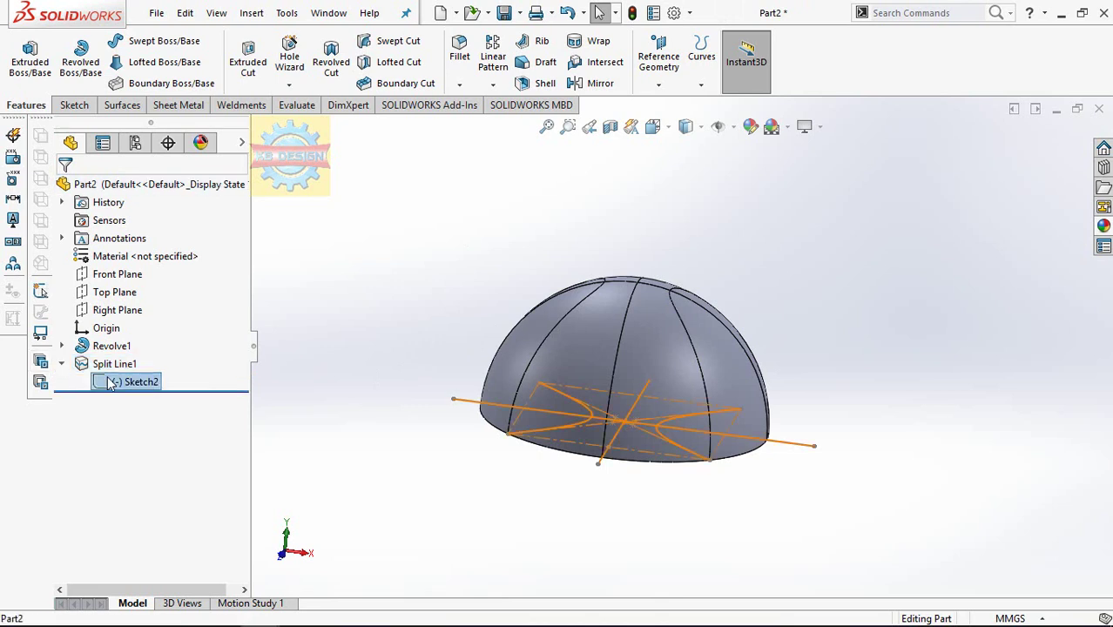
left_click(135, 381)
mouse_move(447, 373)
middle_mouse_down()
mouse_move(465, 315)
mouse_move(454, 482)
mouse_move(460, 417)
mouse_move(663, 328)
middle_mouse_up()
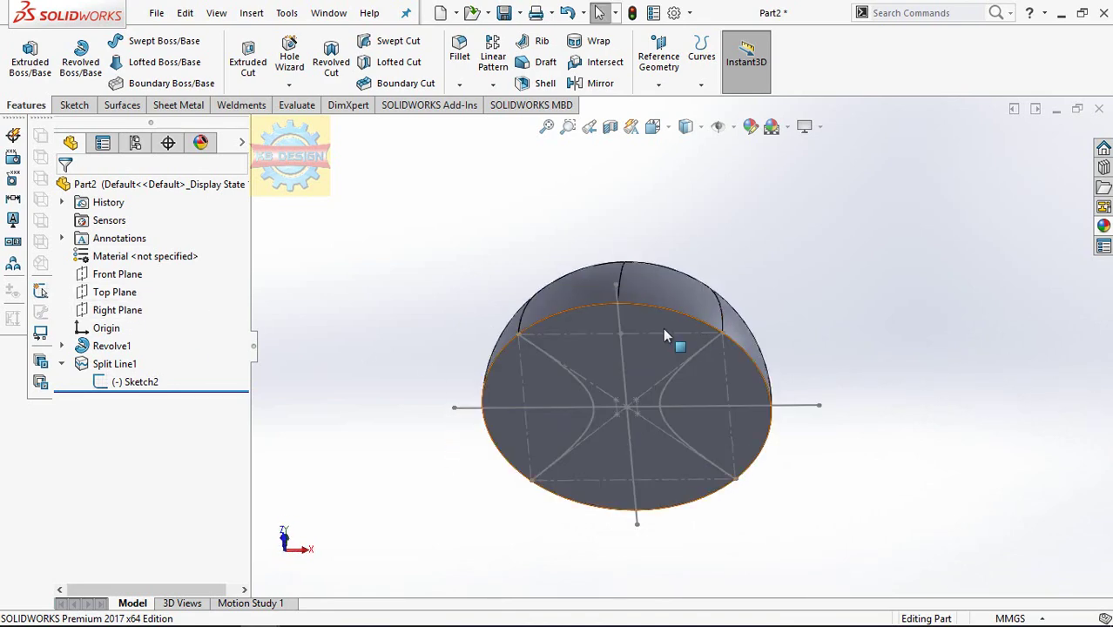
Step: View the dome's flat underside normal to the screen and start a new sketch on it
left_click(663, 328)
left_click(814, 283)
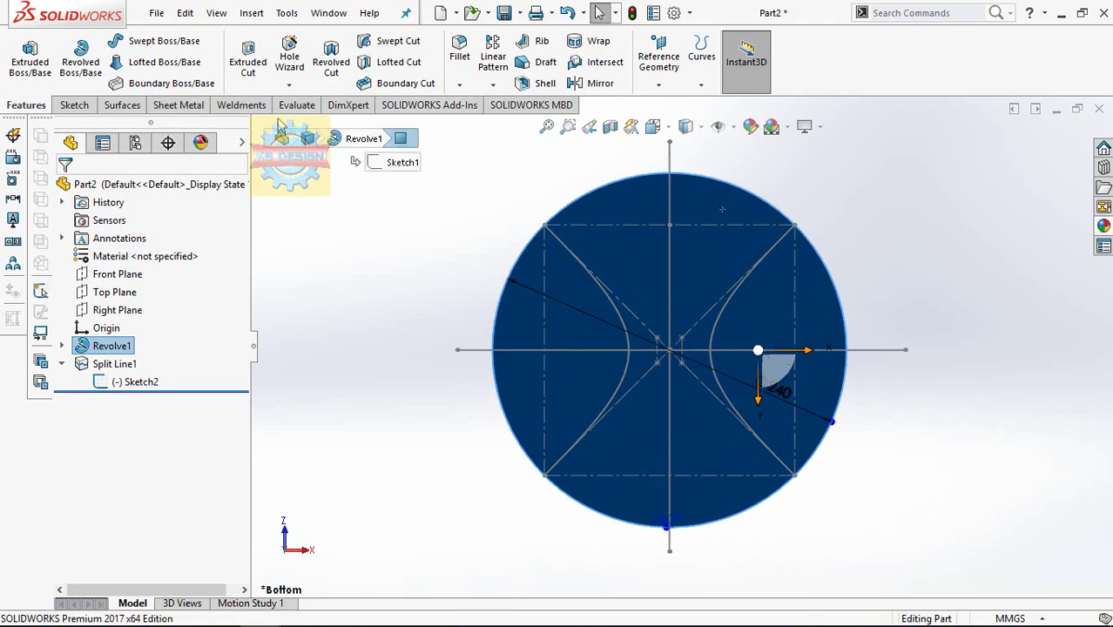
left_click(74, 105)
left_click(22, 57)
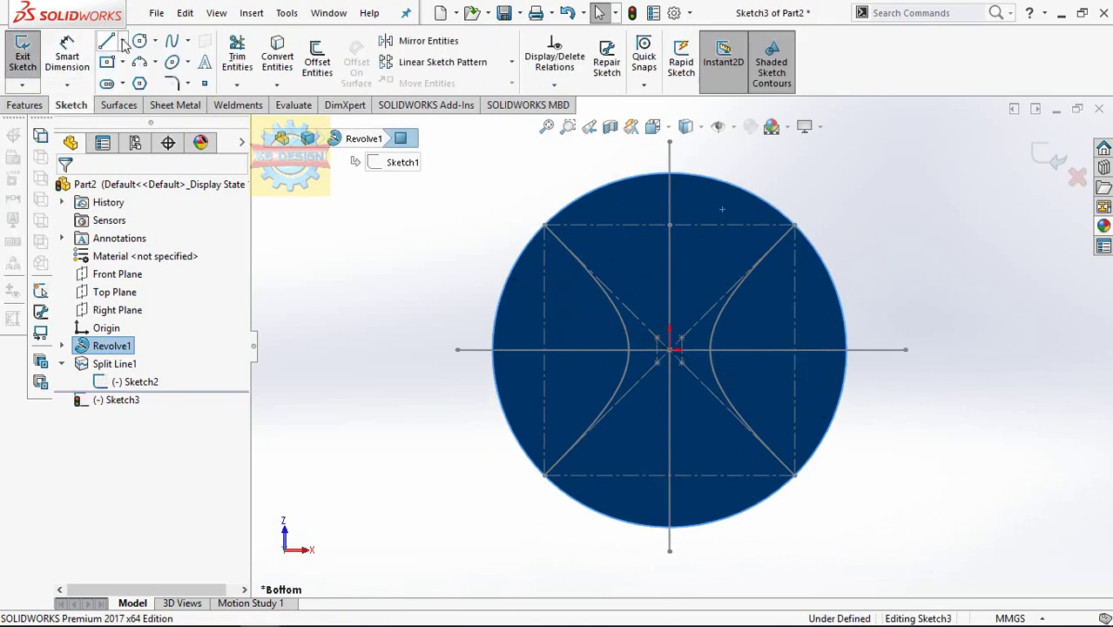
Step: Draw a small ellipse just outside the rim near the vertical line's top end
left_click(173, 66)
scroll(728, 166, "down", 2)
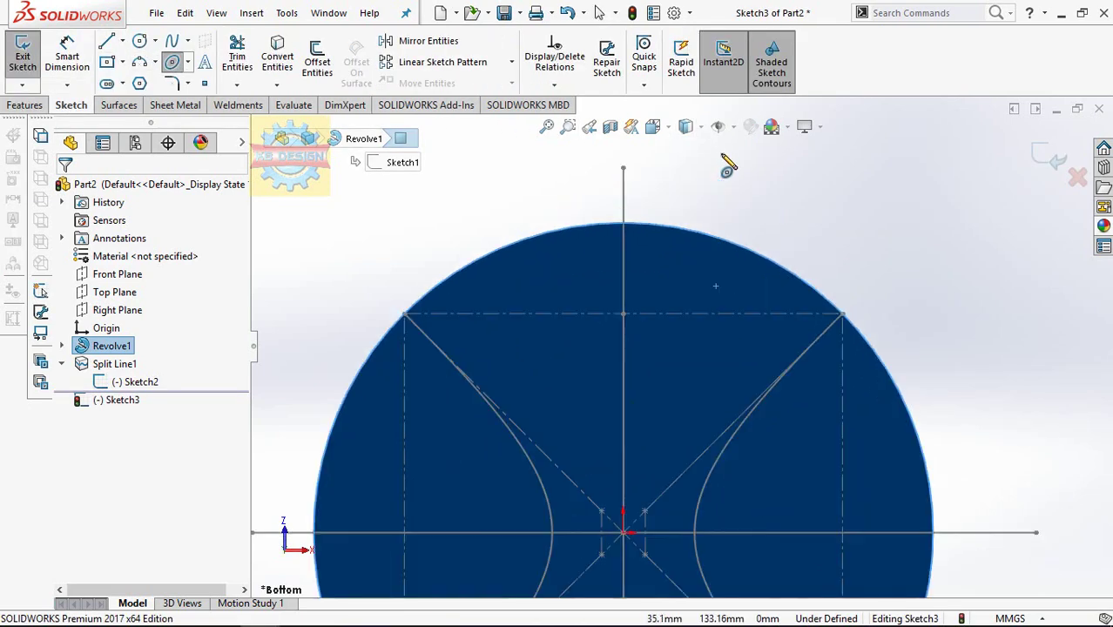
left_click(597, 210)
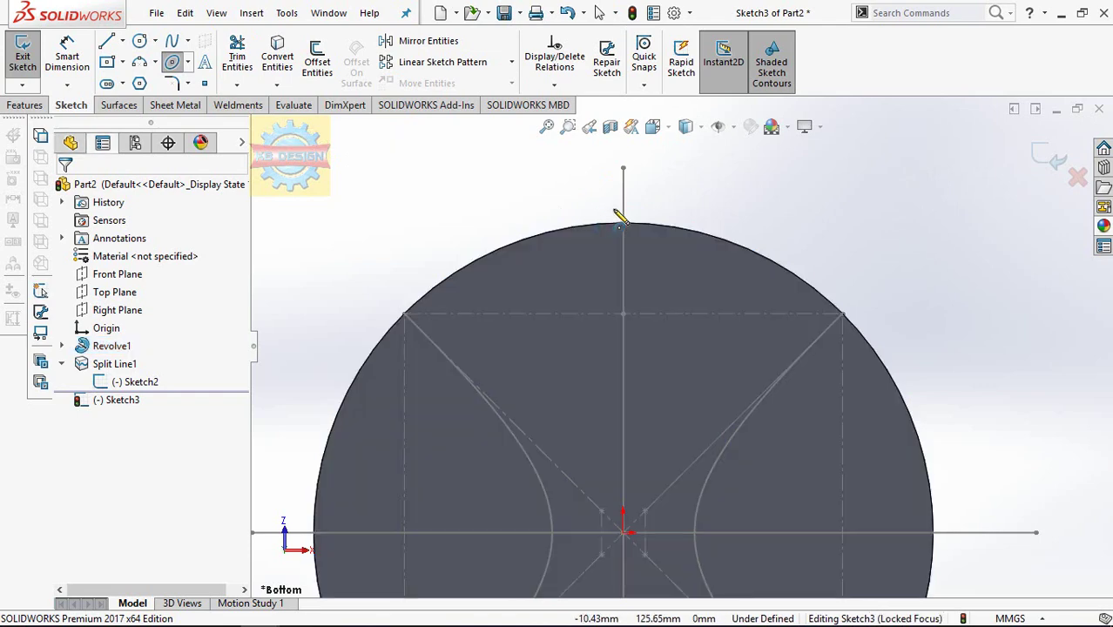
left_click(621, 224)
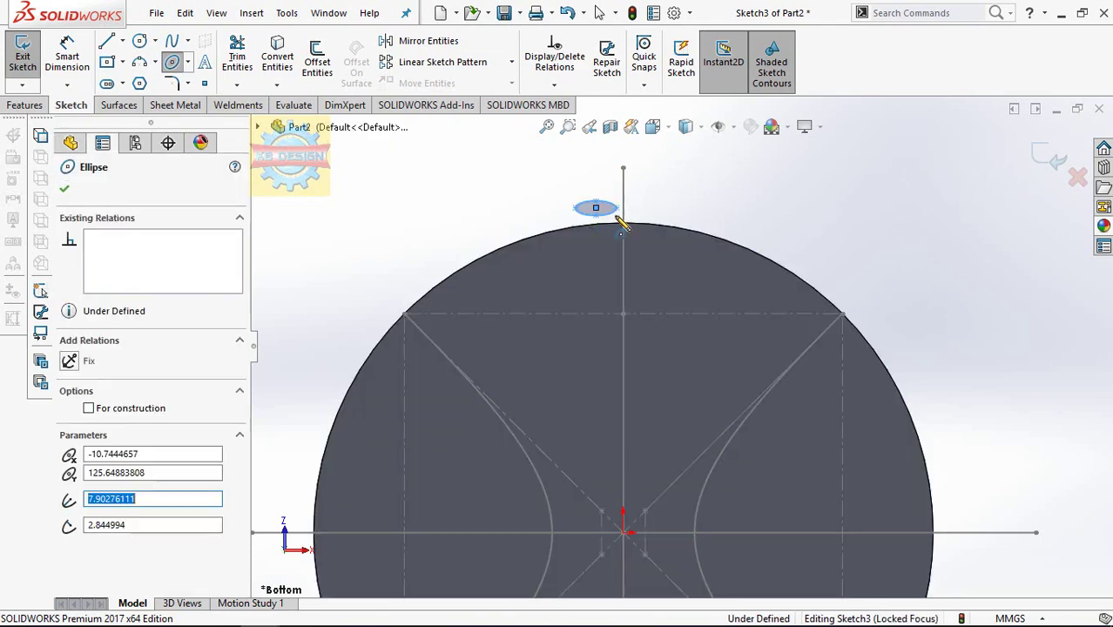
key("Escape")
scroll(597, 183, "down", 3)
Step: Dimension the ellipse's width to 3 mm
key("d")
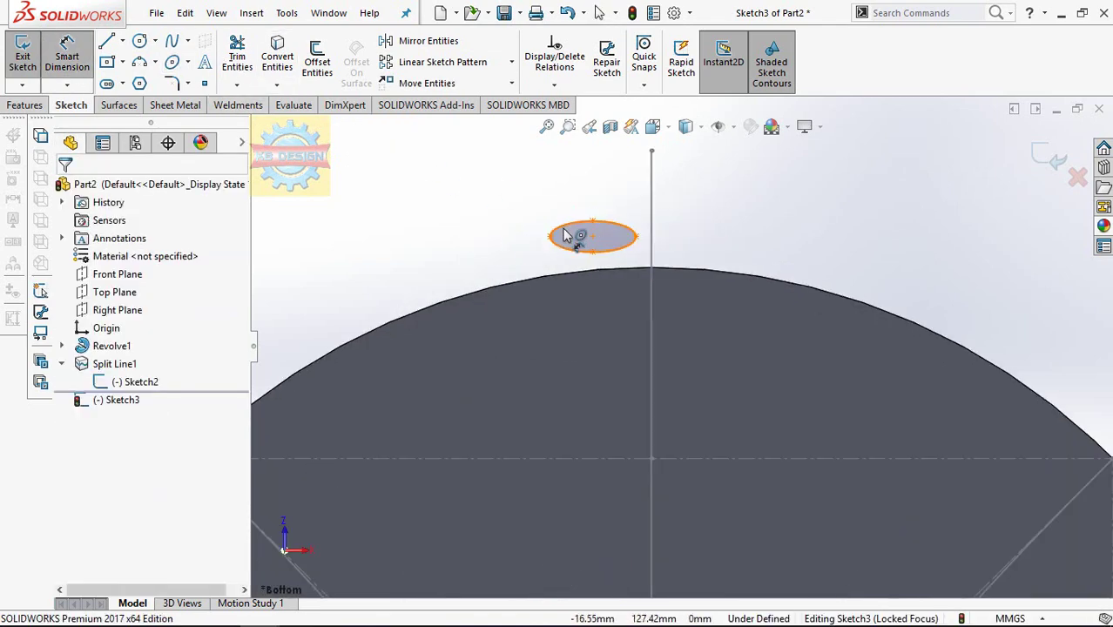
left_click(551, 237)
left_click(649, 248)
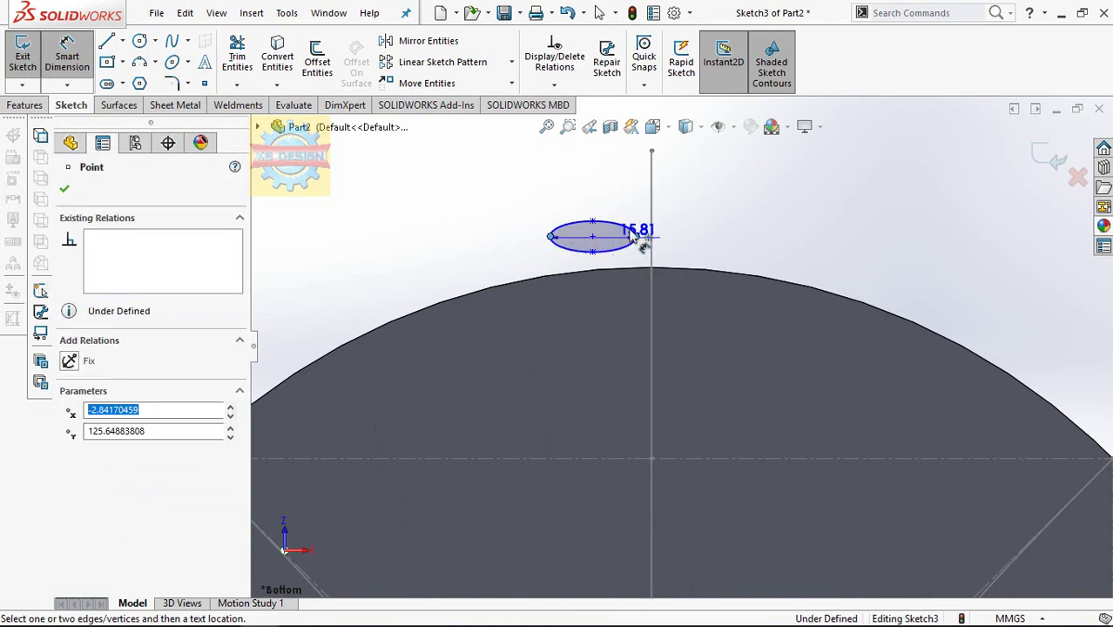
left_click(594, 197)
type("3mm")
key("Return")
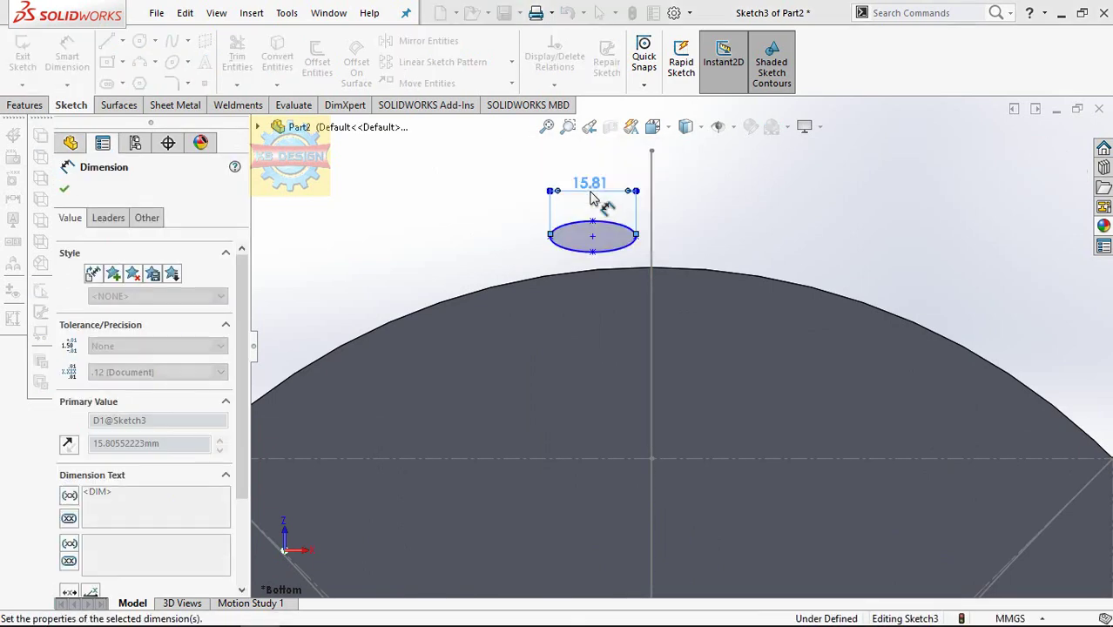
Step: Dimension the ellipse's height to 1.5 mm
scroll(601, 196, "down", 2)
scroll(608, 287, "down", 2)
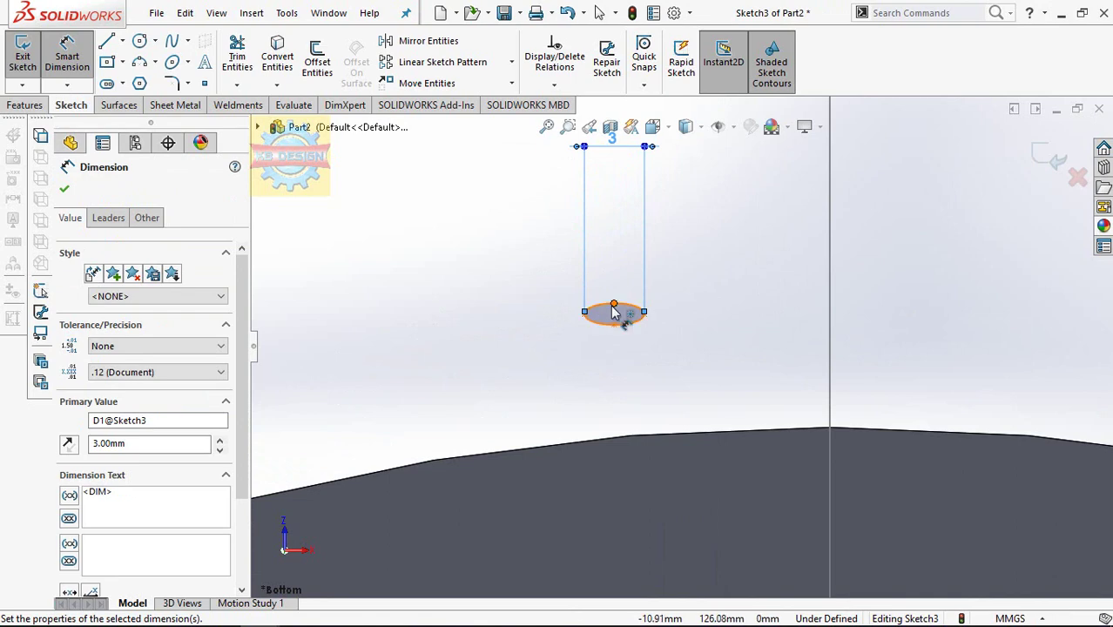
left_click(613, 305)
left_click(615, 324)
left_click(522, 315)
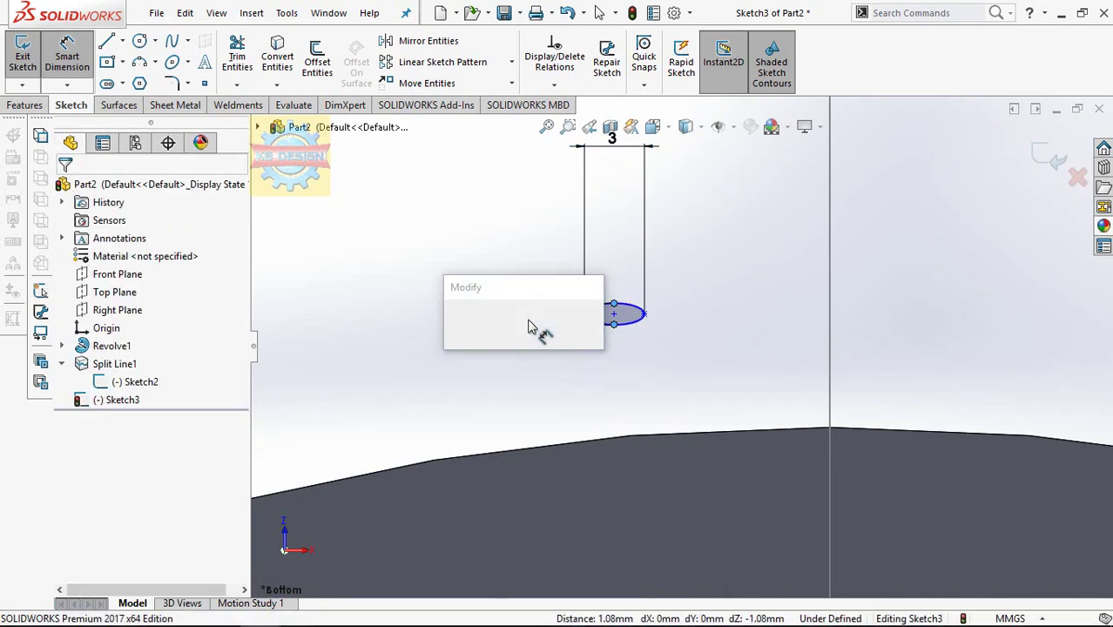
type("1.5")
key("Return")
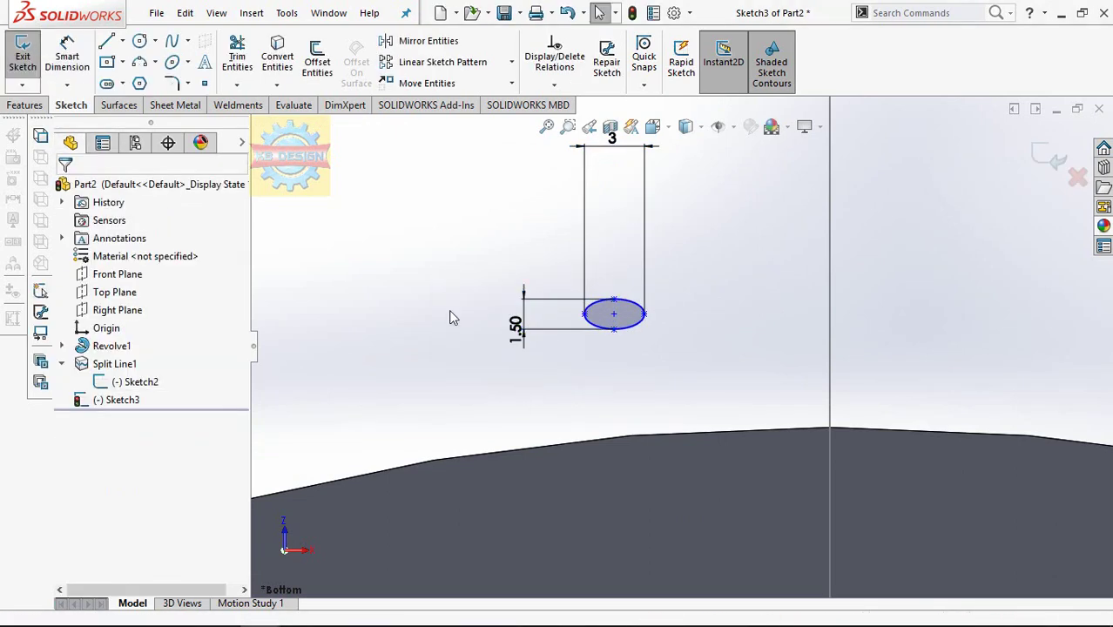
Step: Begin moving the ellipse from its centre, then cancel the move
left_click(427, 83)
left_click(627, 315)
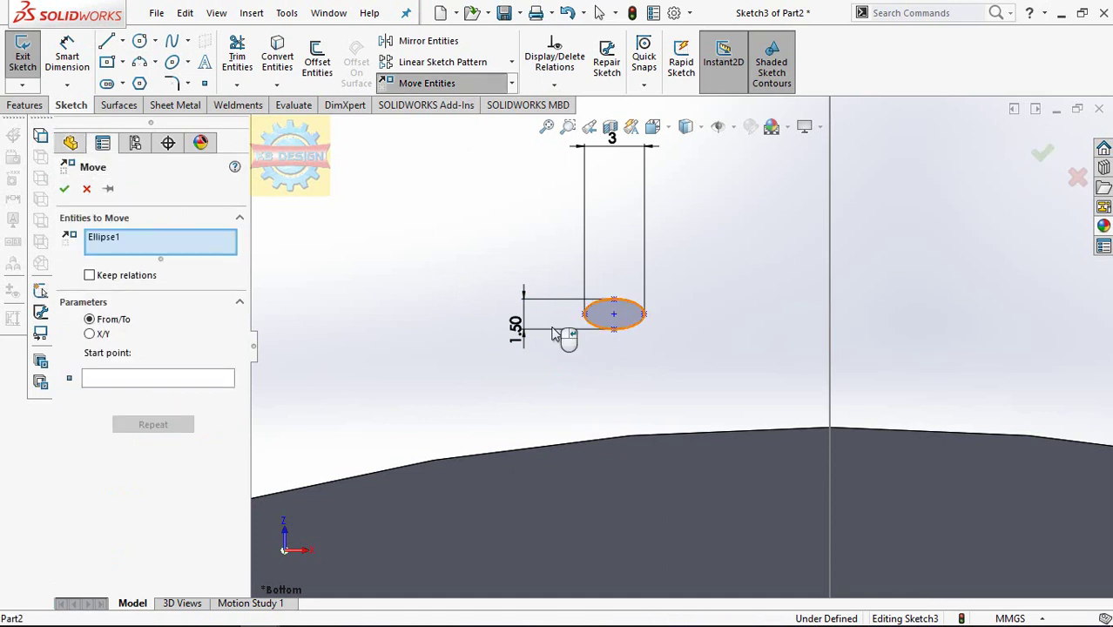
left_click(142, 379)
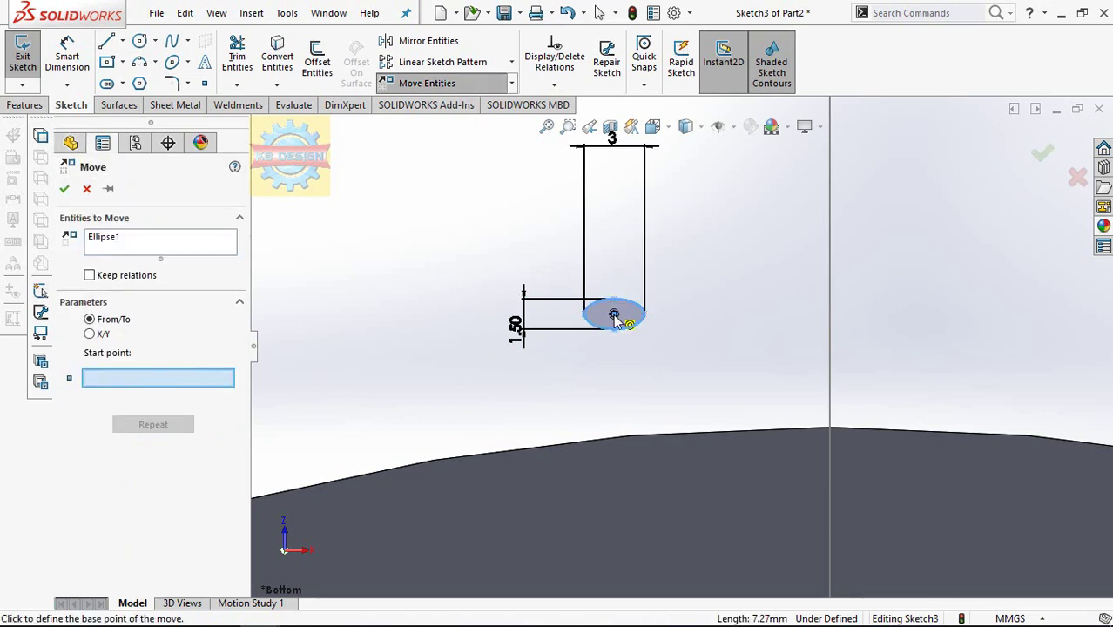
left_click(614, 315)
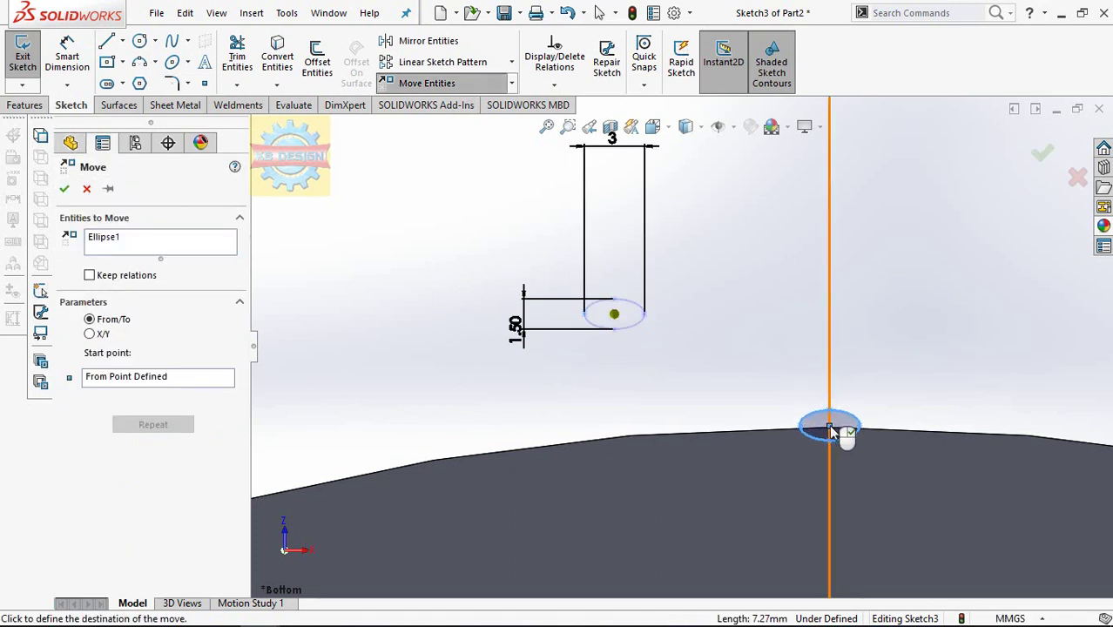
key("Escape")
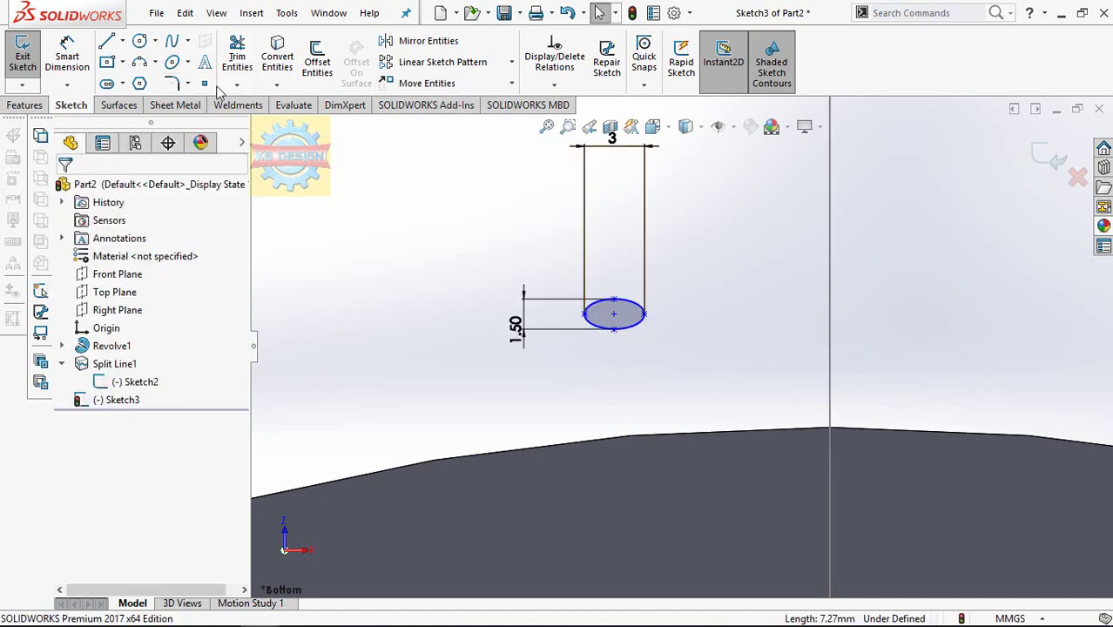
Step: Sketch a point at the top of the arc where the vertical line meets it
left_click(205, 84)
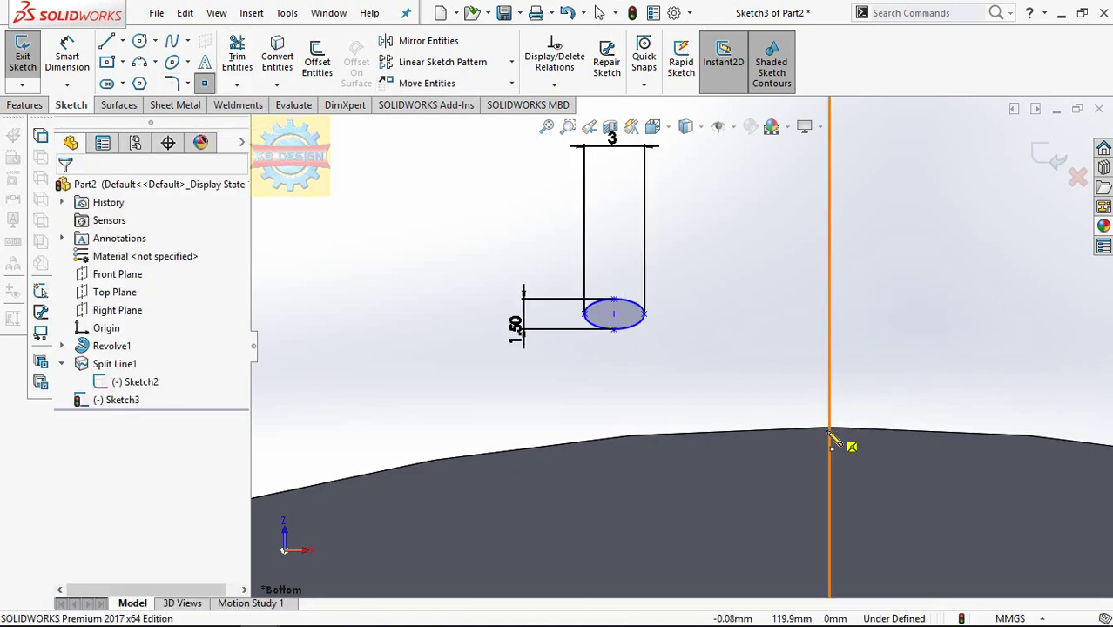
scroll(832, 440, "up", 3)
scroll(867, 406, "up", 2)
scroll(874, 393, "up", 2)
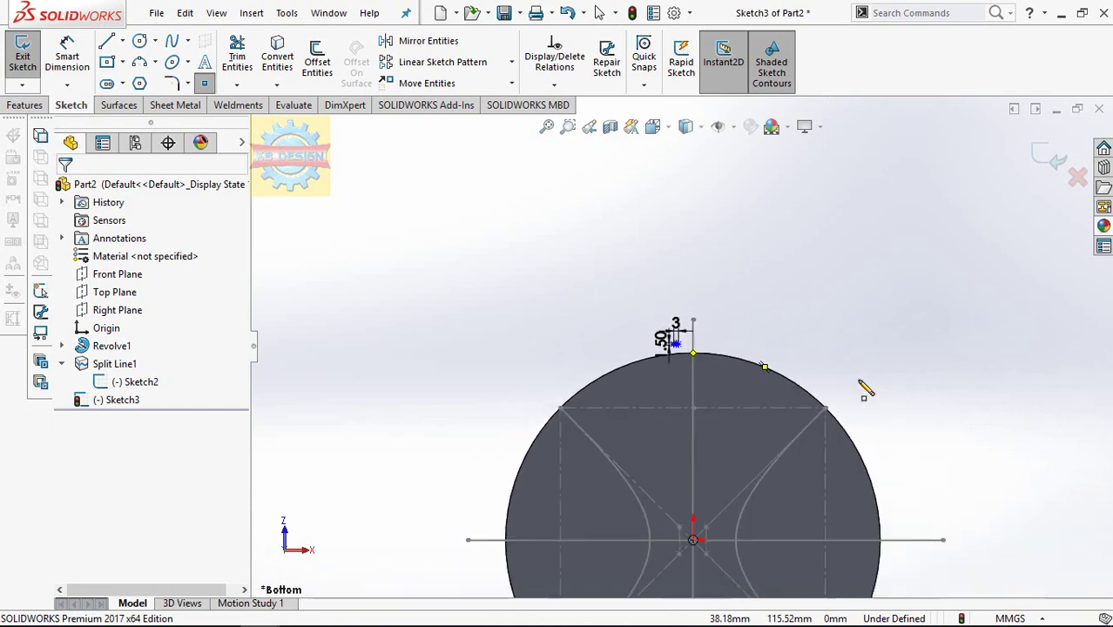
scroll(832, 416, "down", 3)
scroll(450, 279, "down", 2)
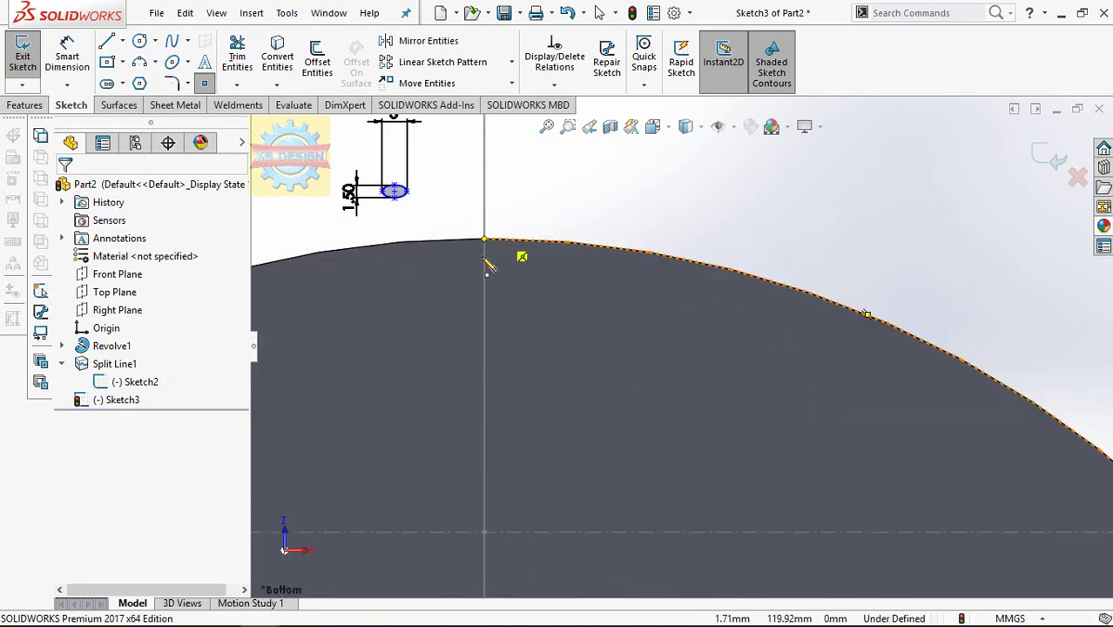
left_click(485, 240)
key("Escape")
scroll(501, 265, "up", 2)
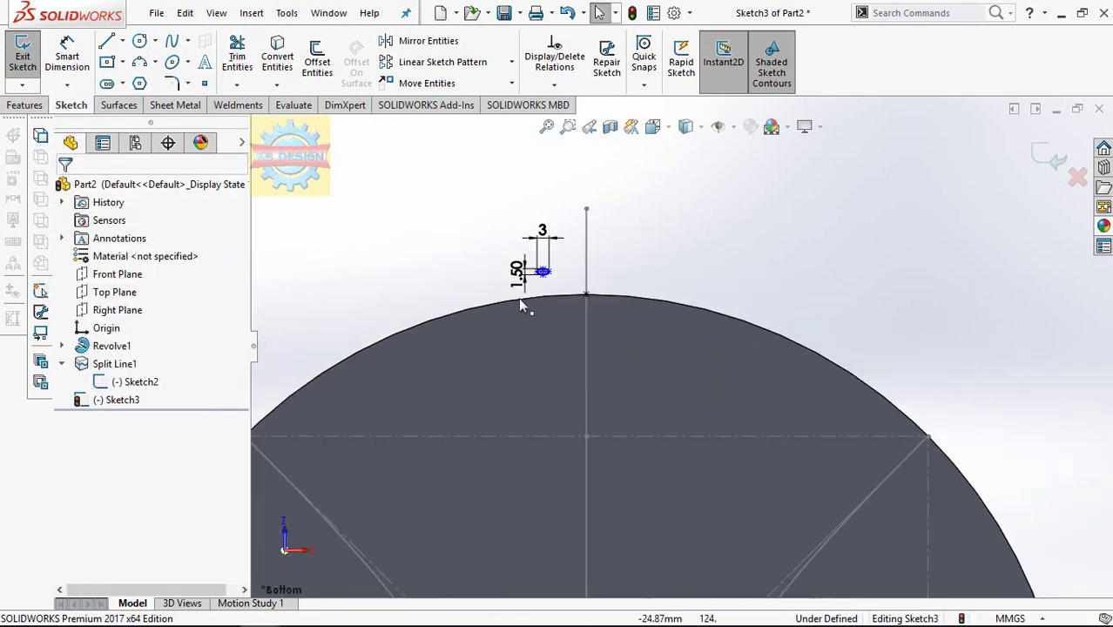
scroll(696, 322, "up", 2)
scroll(875, 348, "down", 3)
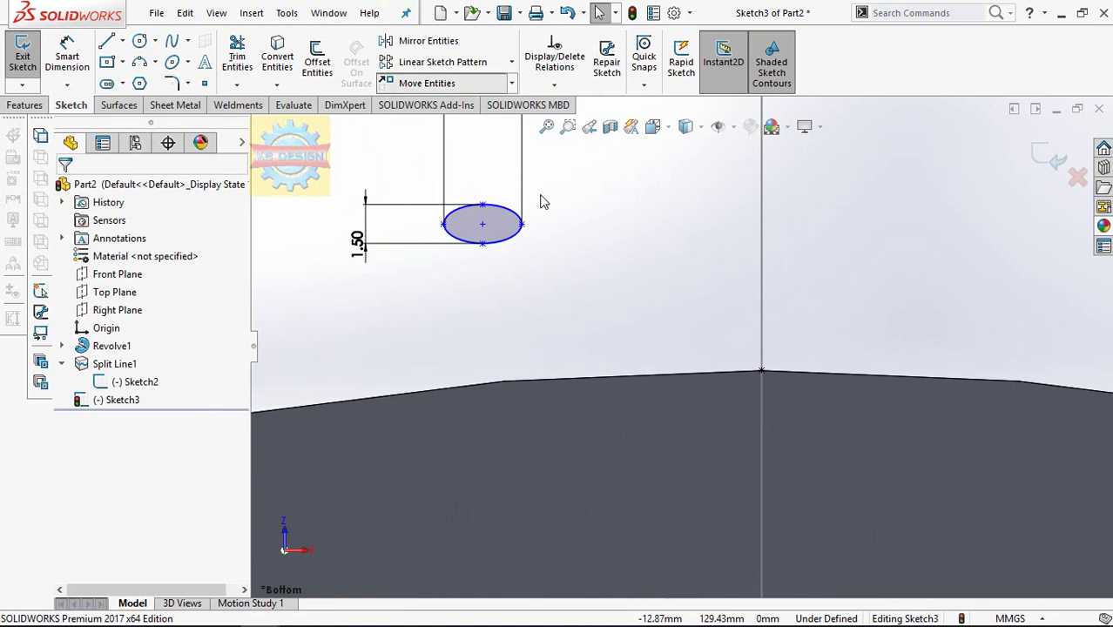
Step: Move Ellipse1 from its centre onto the new top point
left_click(427, 82)
left_click(511, 220)
left_click(179, 379)
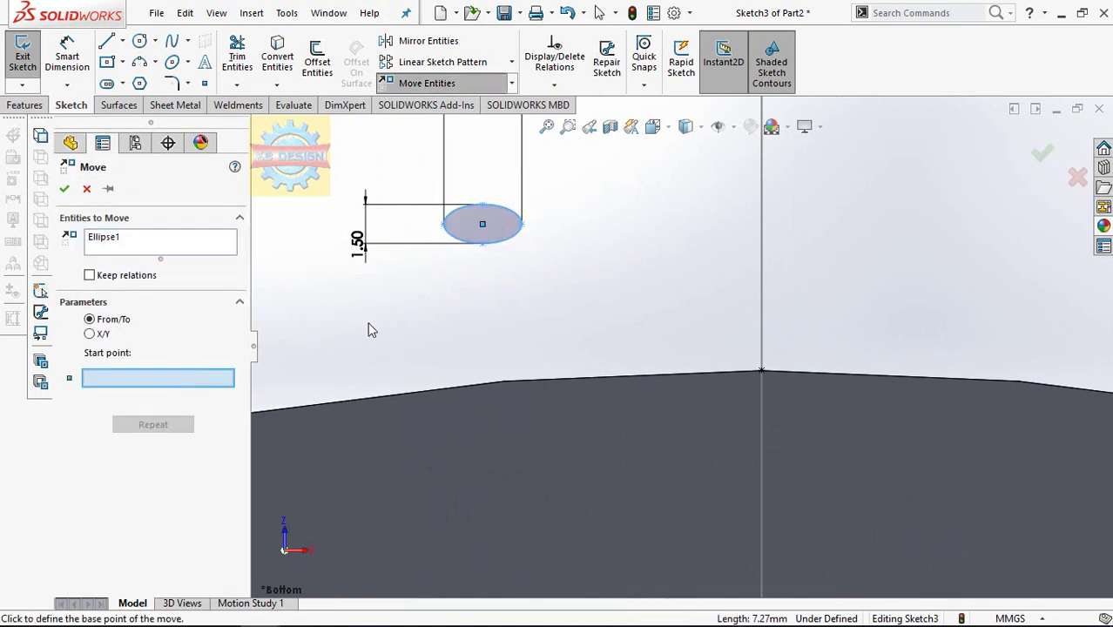
left_click(482, 225)
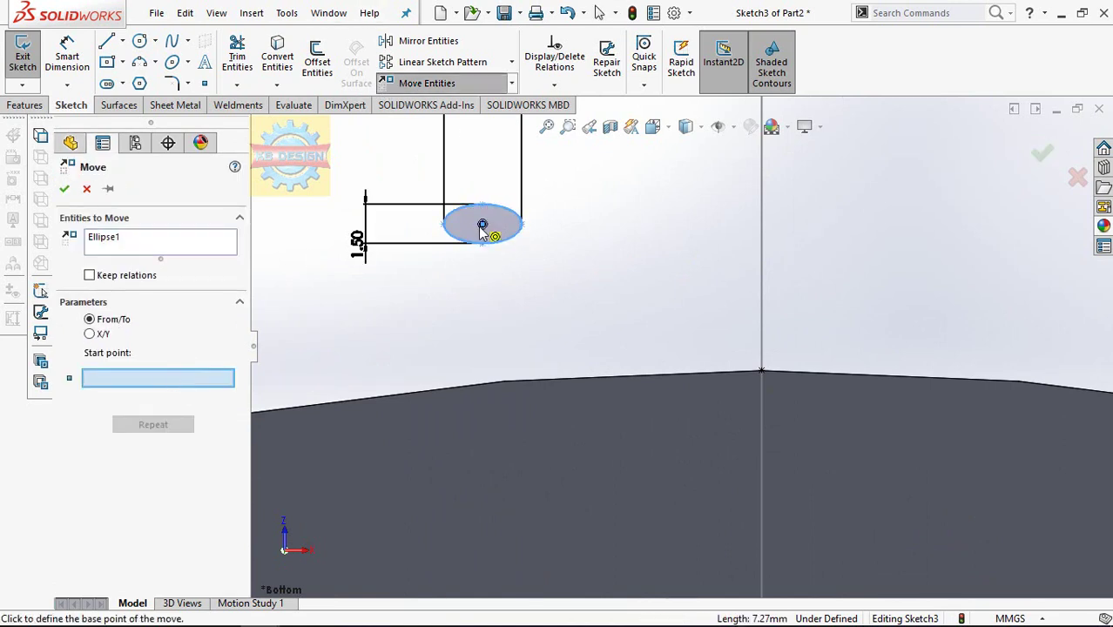
left_click(763, 374)
scroll(754, 314, "up", 2)
scroll(745, 296, "up", 3)
scroll(739, 281, "up", 2)
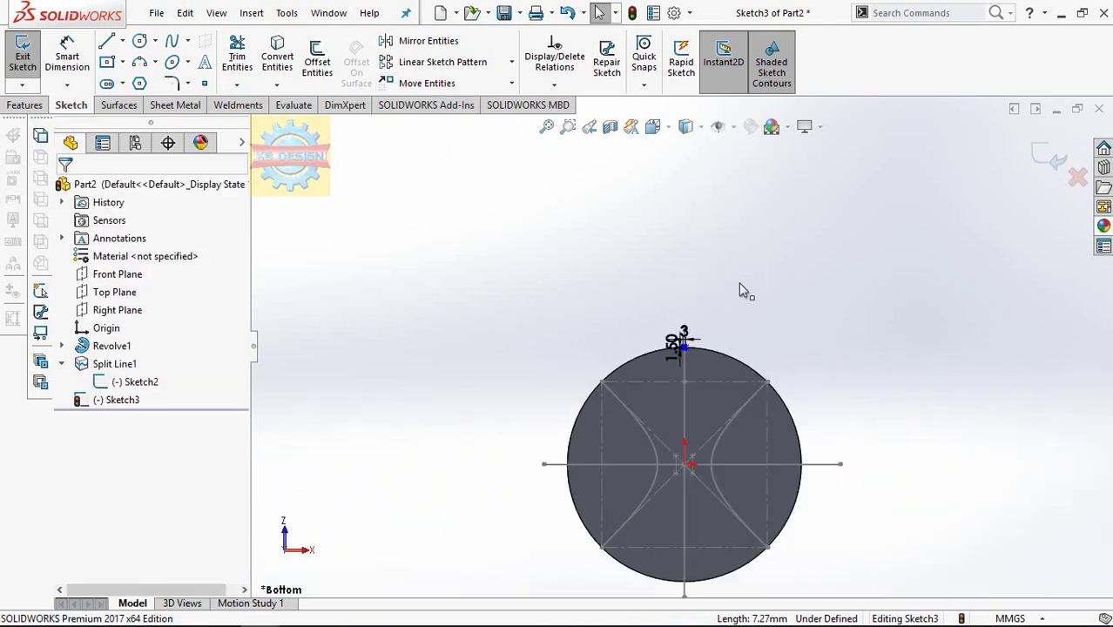
scroll(741, 463, "down", 2)
scroll(701, 364, "down", 1)
scroll(701, 361, "up", 1)
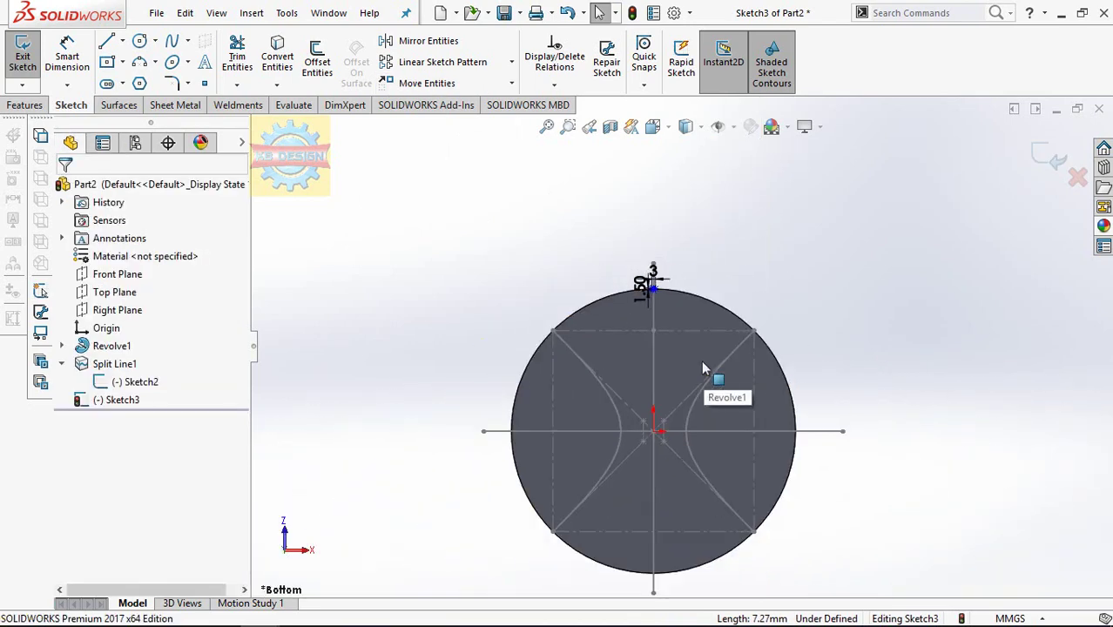
scroll(589, 254, "down", 2)
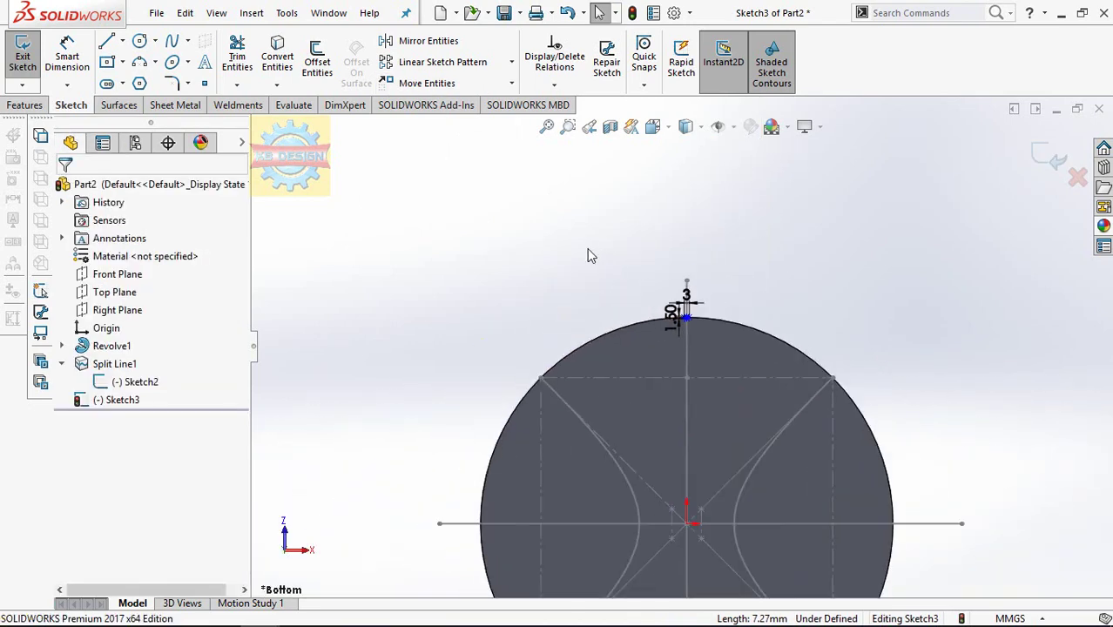
left_click(512, 69)
Step: Circularly pattern the ellipse into 8 copies spaced 45° apart around the rim
left_click(496, 102)
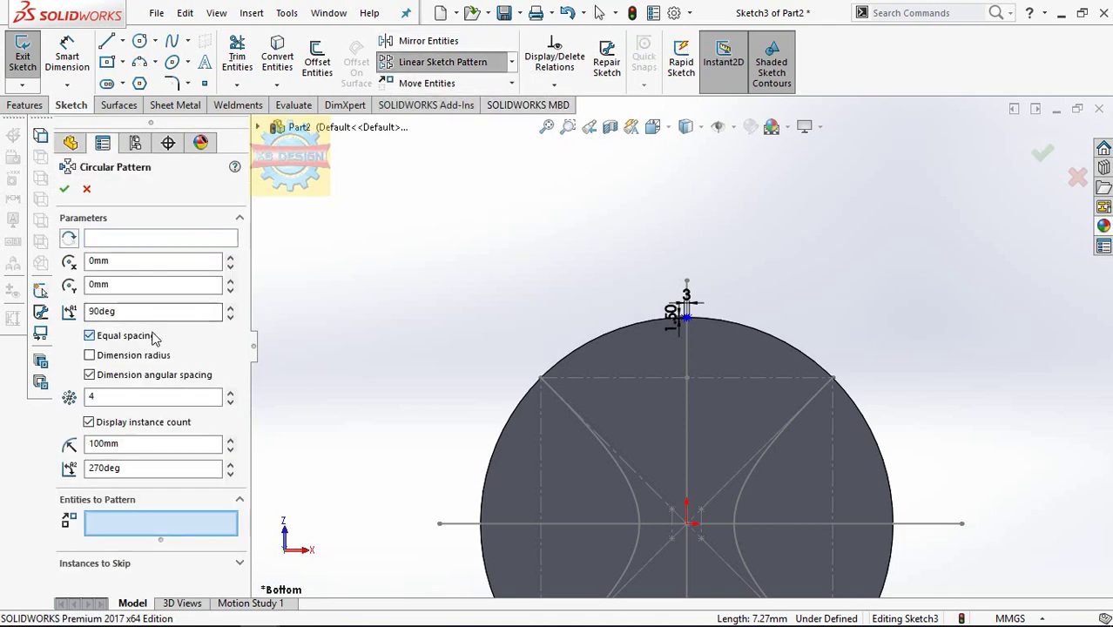
scroll(875, 181, "down", 3)
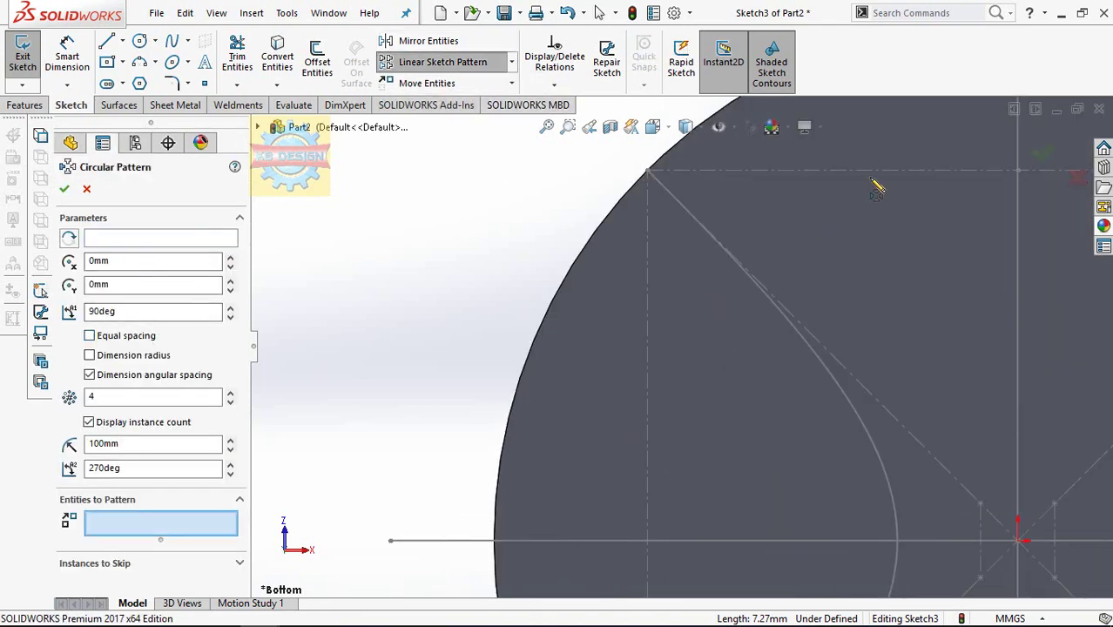
scroll(939, 192, "up", 3)
scroll(452, 303, "down", 3)
scroll(523, 314, "down", 1)
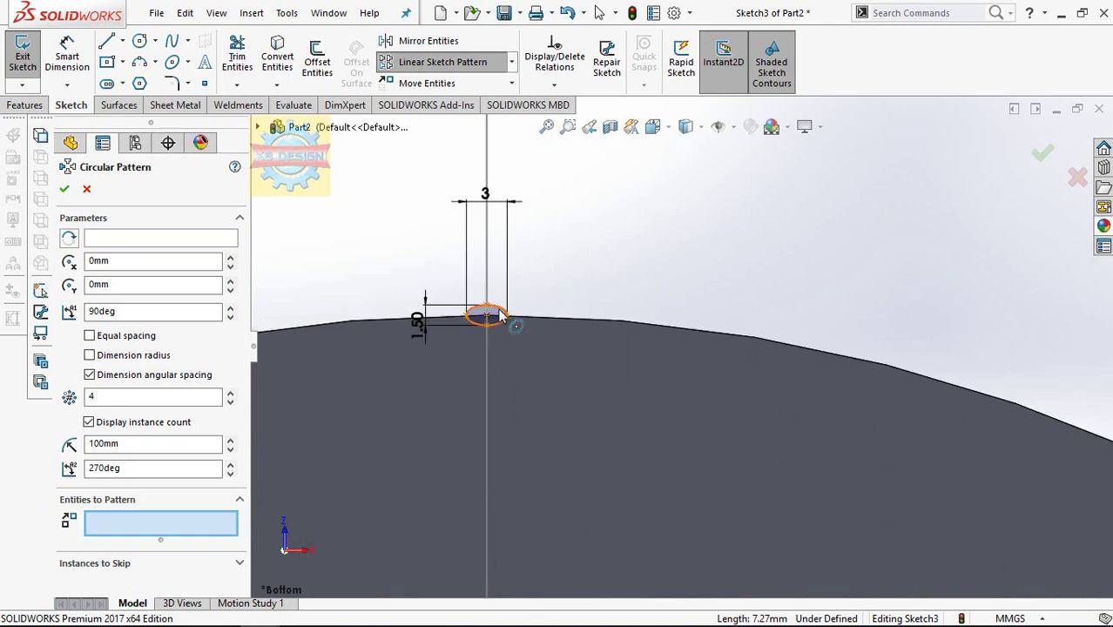
left_click(502, 318)
scroll(707, 266, "up", 2)
scroll(707, 266, "up", 2)
scroll(707, 261, "up", 1)
type("4")
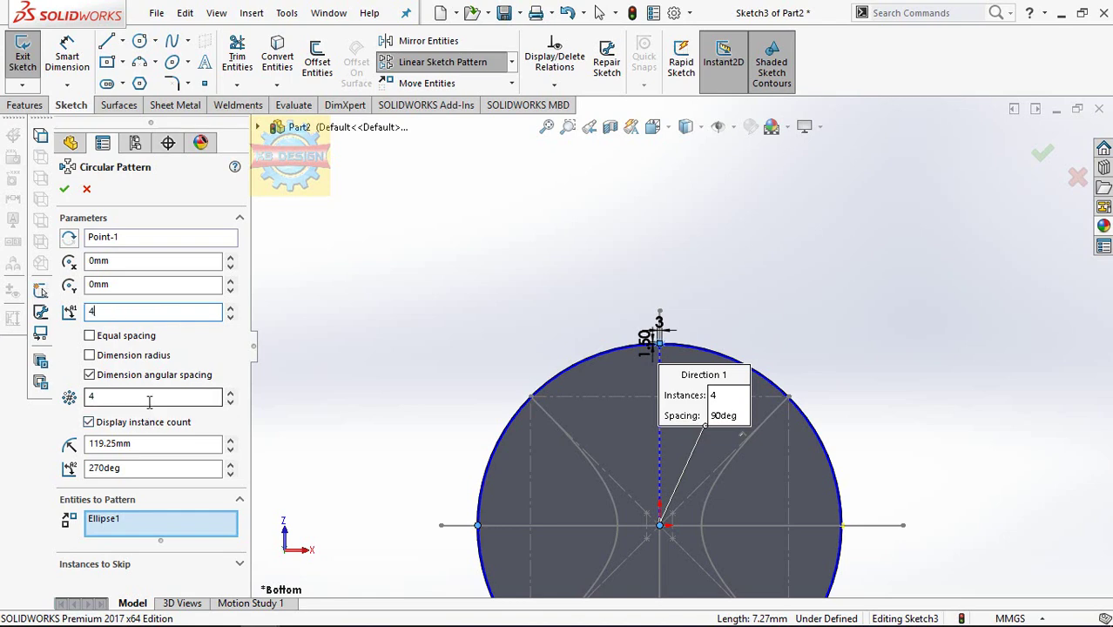
type("5")
key("Return")
scroll(565, 150, "up", 2)
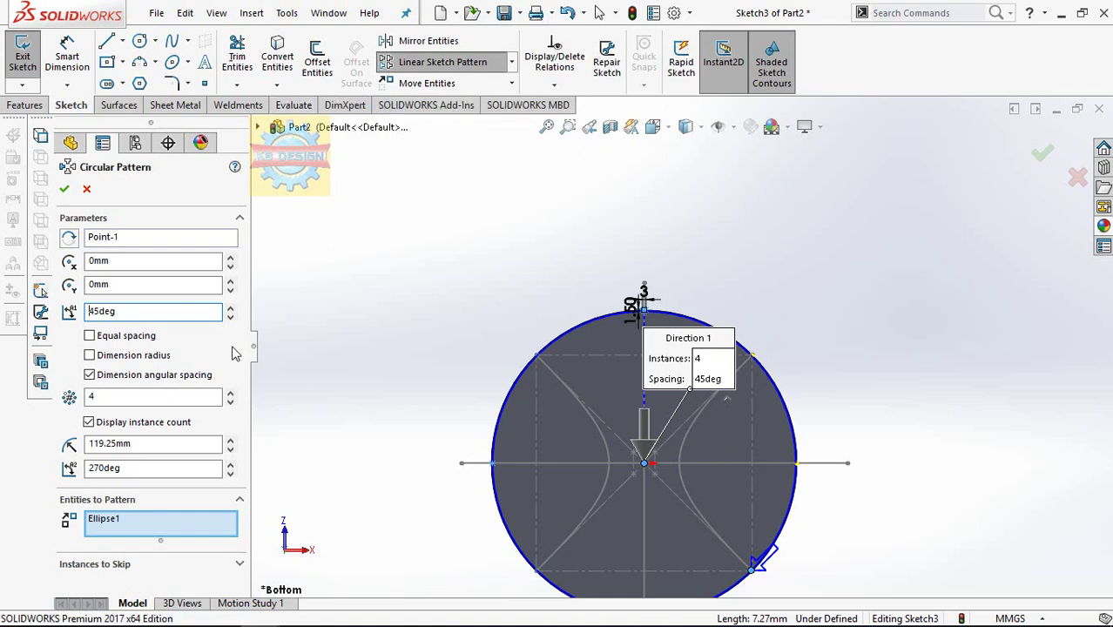
left_click(230, 393)
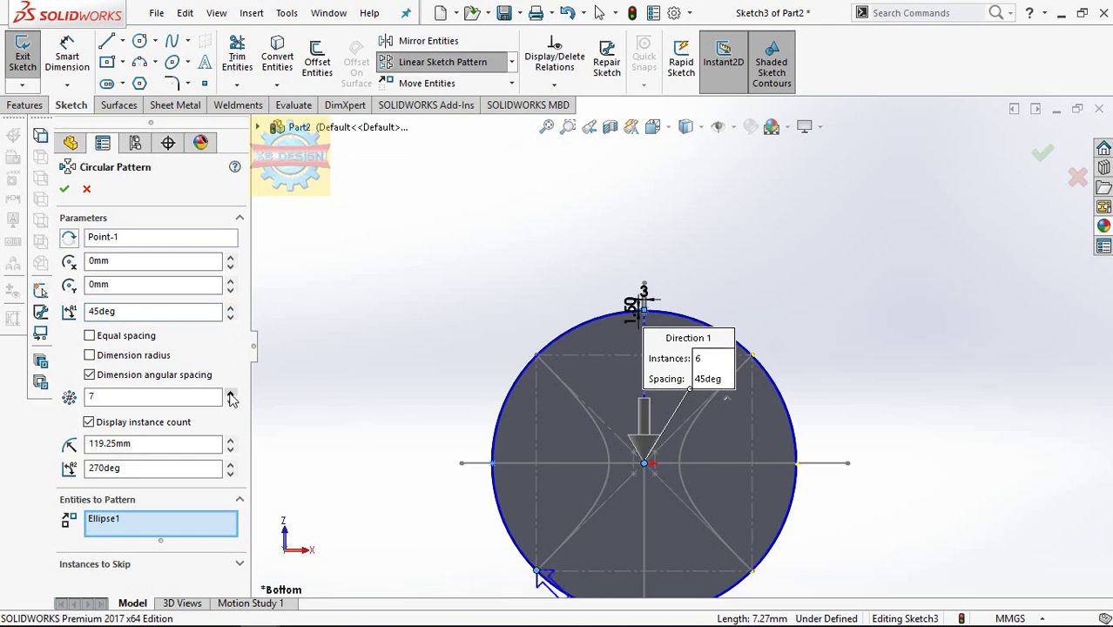
left_click(65, 190)
mouse_move(505, 256)
middle_mouse_down()
mouse_move(684, 175)
mouse_move(604, 341)
mouse_move(669, 253)
middle_mouse_up()
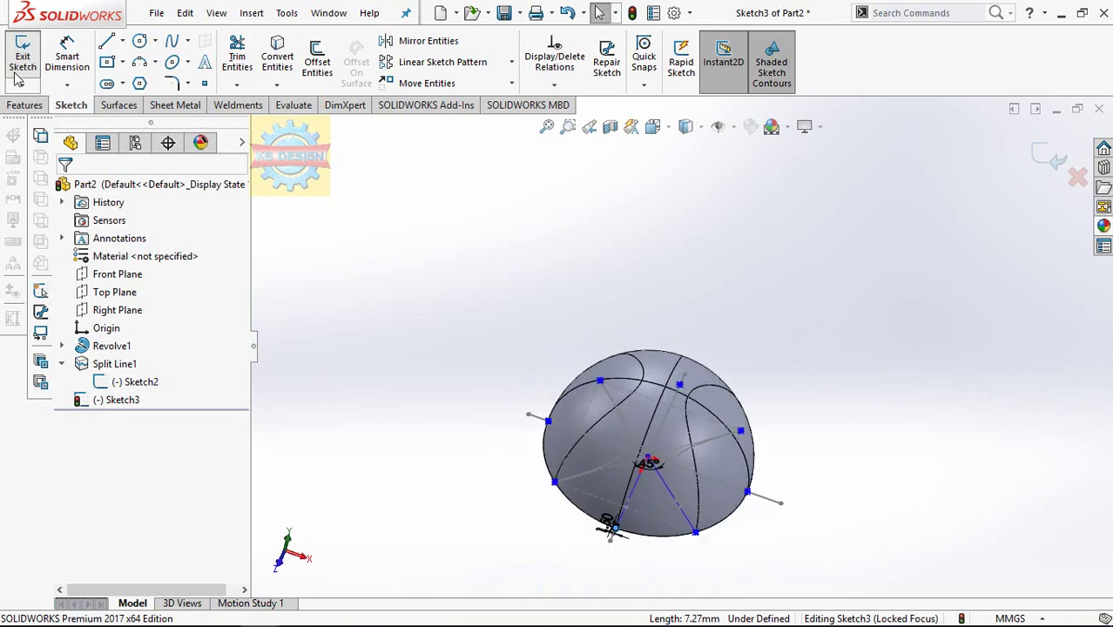
Step: Exit the sketch, rebuild the part, and hide Sketch2
key("ctrl+b")
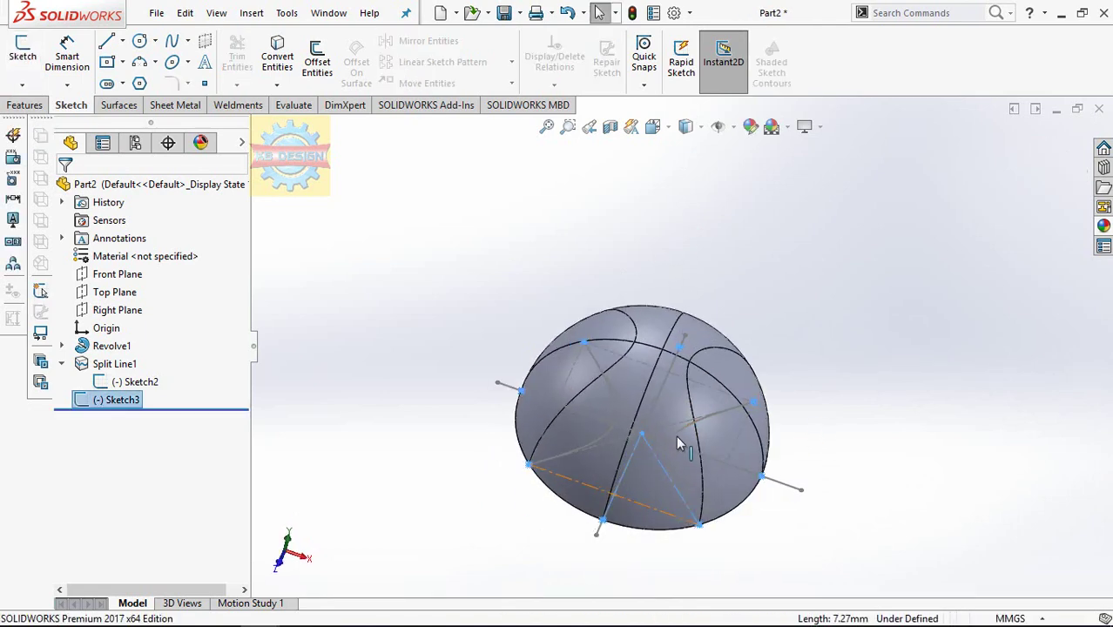
scroll(676, 436, "down", 3)
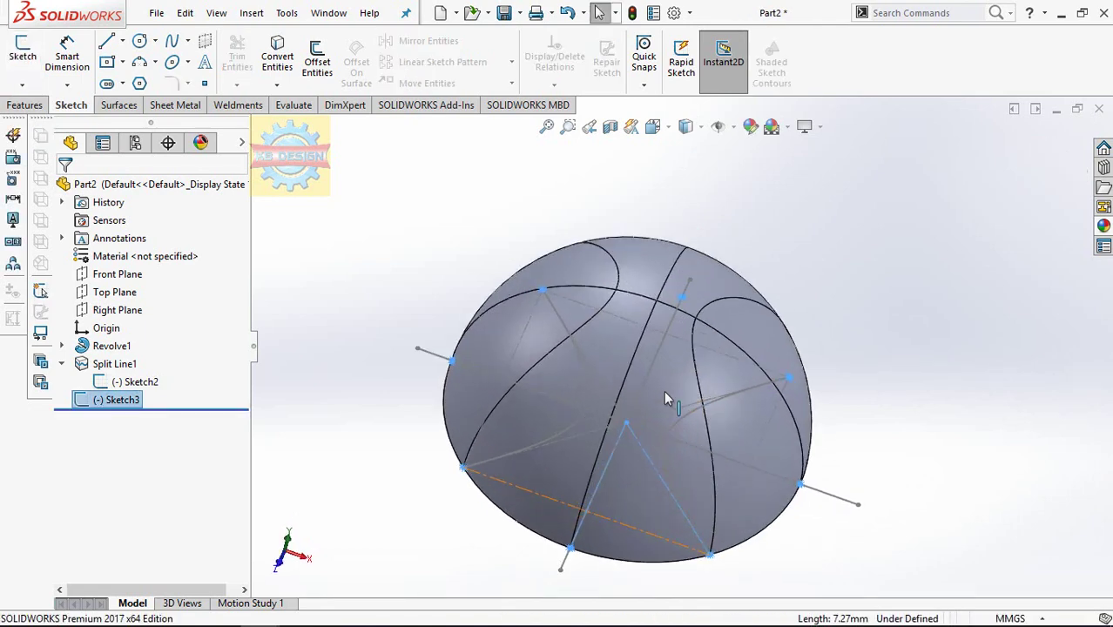
left_click(22, 85)
left_click(131, 383)
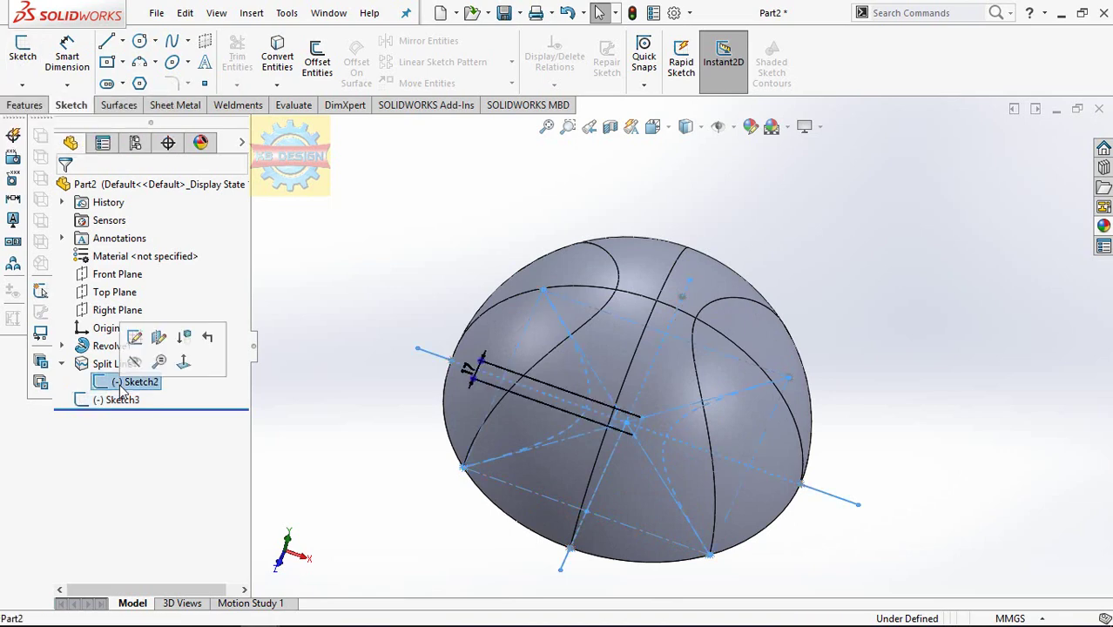
left_click(154, 334)
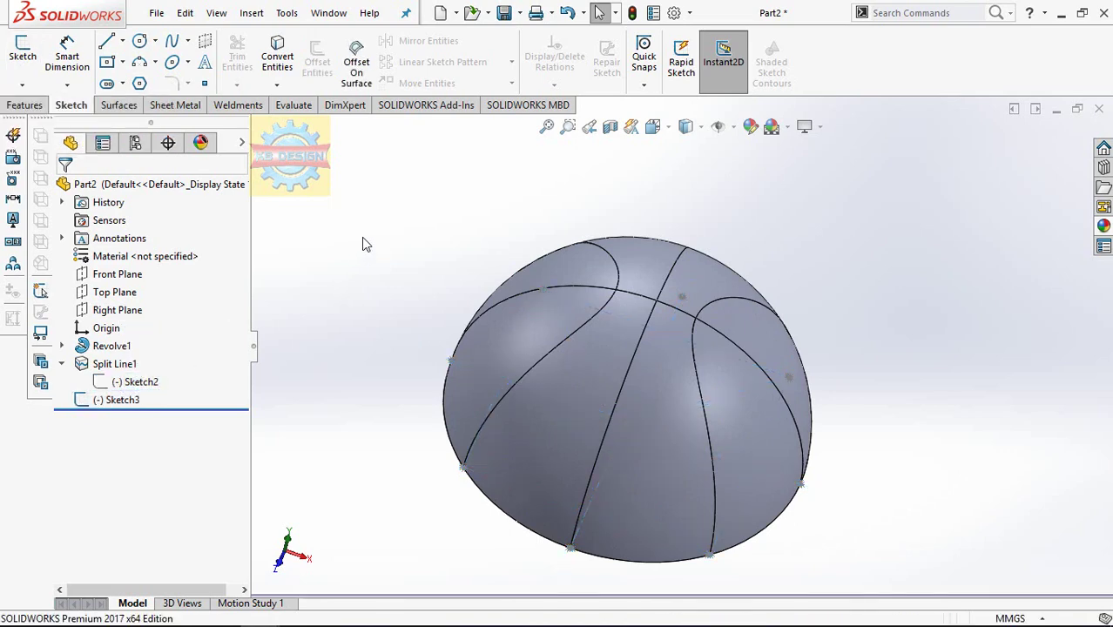
Step: In a new 3D sketch, convert the ten dome seam edges into sketch curves
left_click(21, 84)
left_click(45, 120)
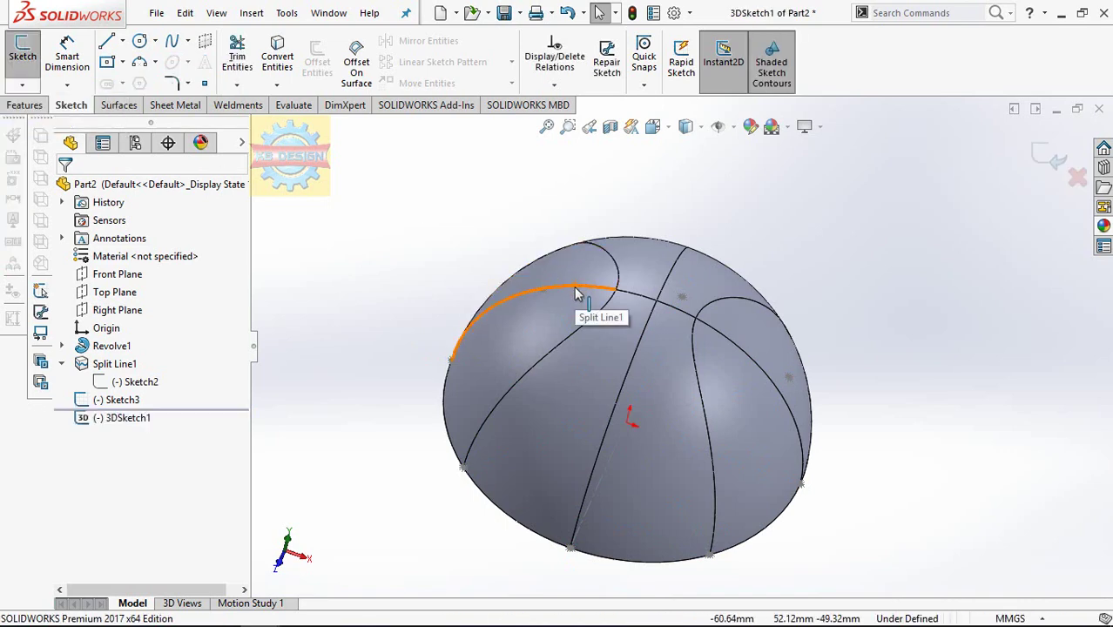
left_click(277, 57)
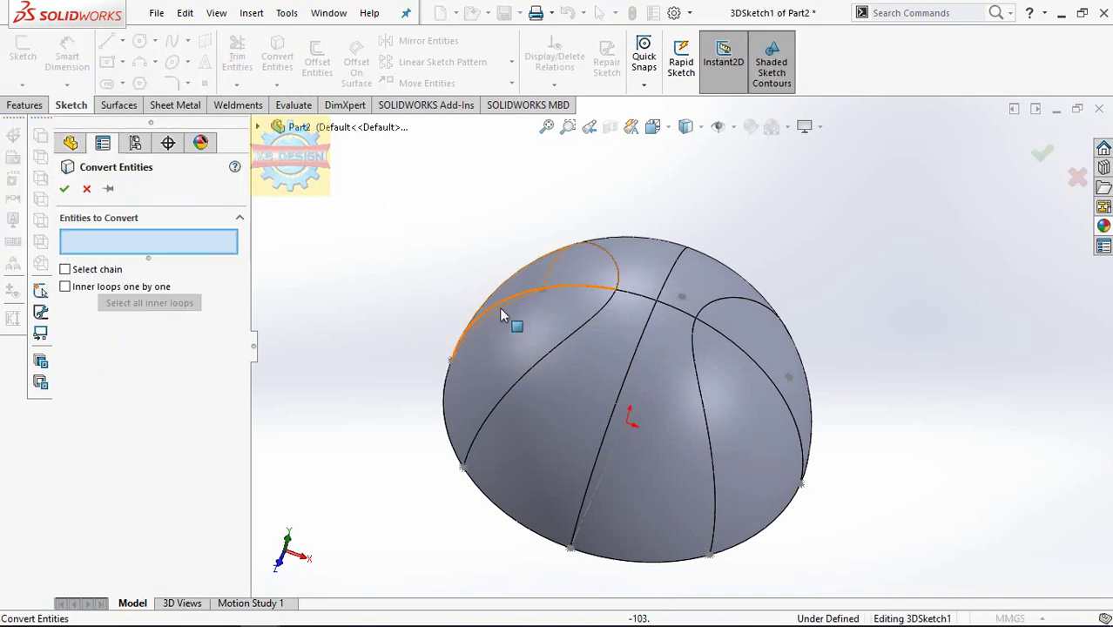
left_click(615, 288)
left_click(607, 305)
left_click(612, 311)
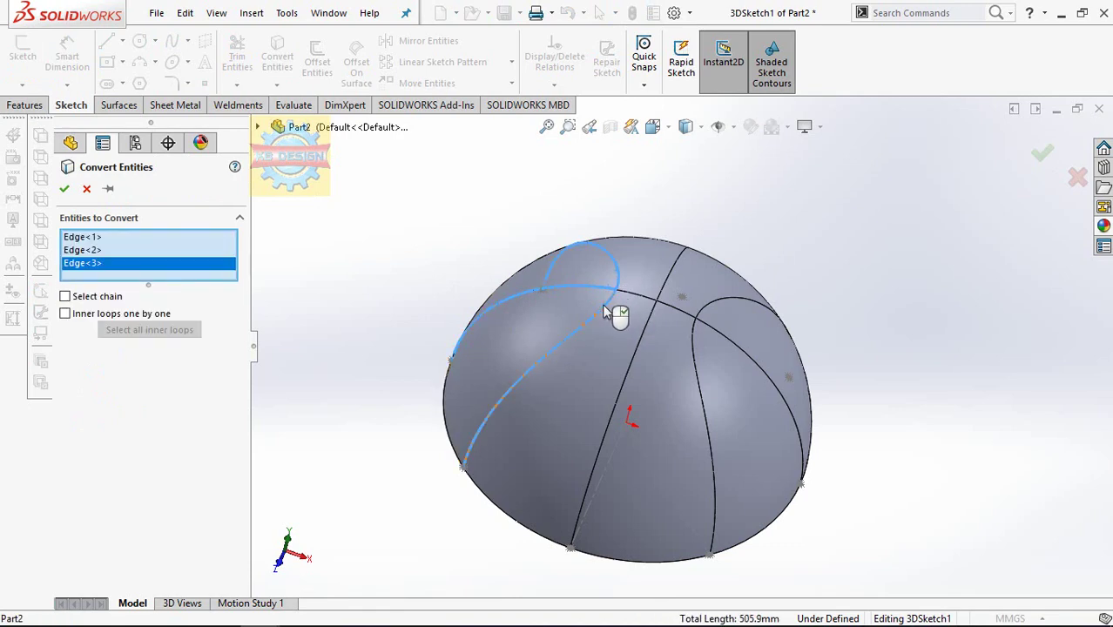
left_click(643, 302)
left_click(667, 304)
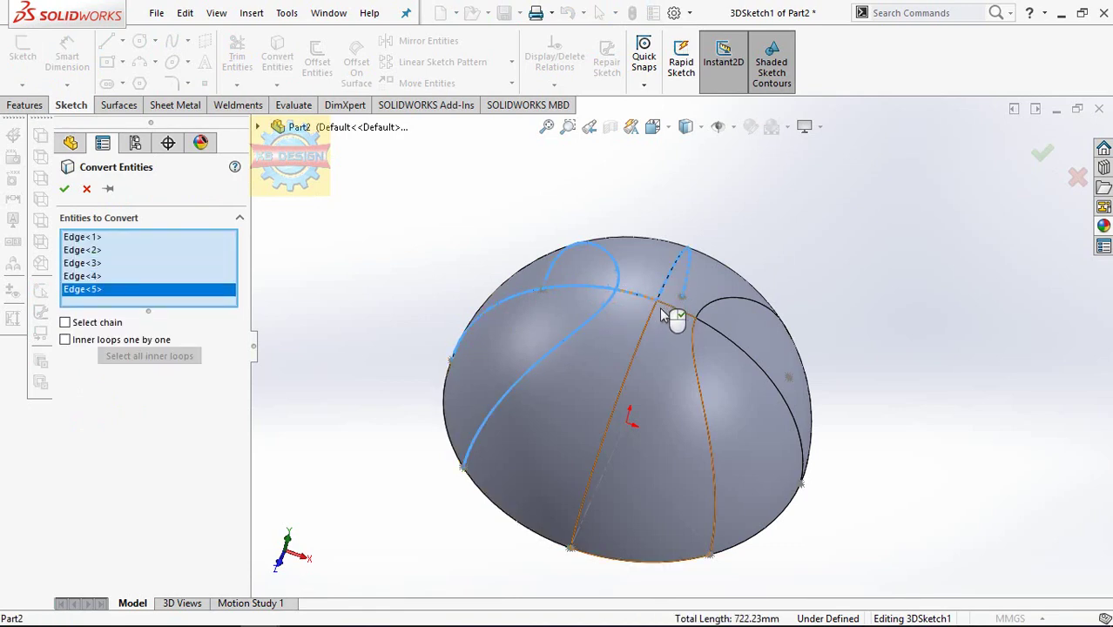
left_click(664, 310)
left_click(669, 309)
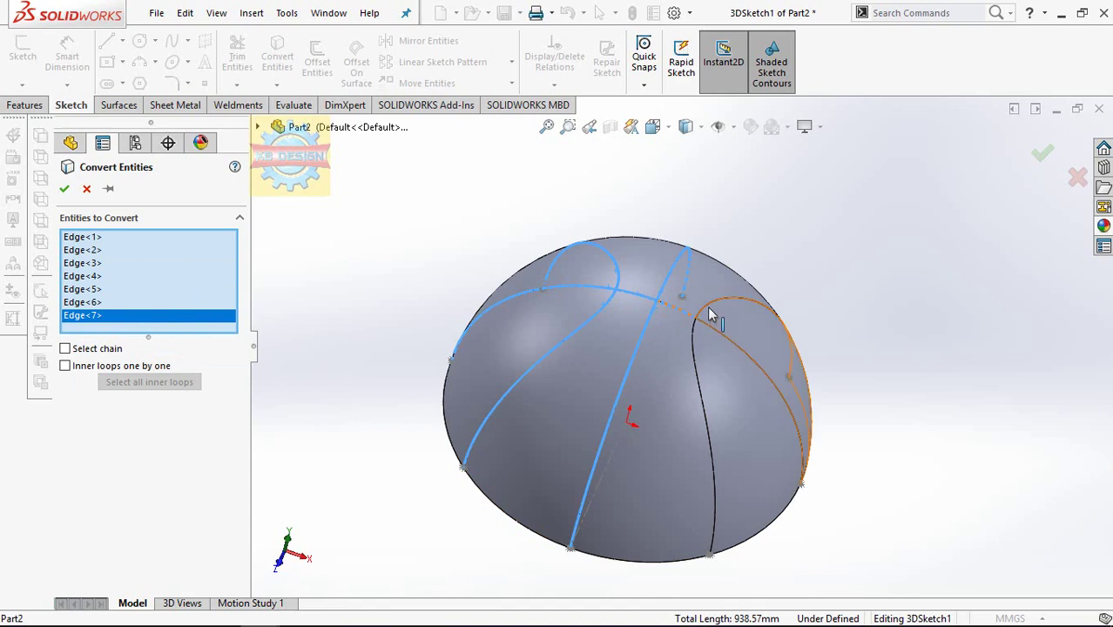
left_click(704, 328)
left_click(697, 334)
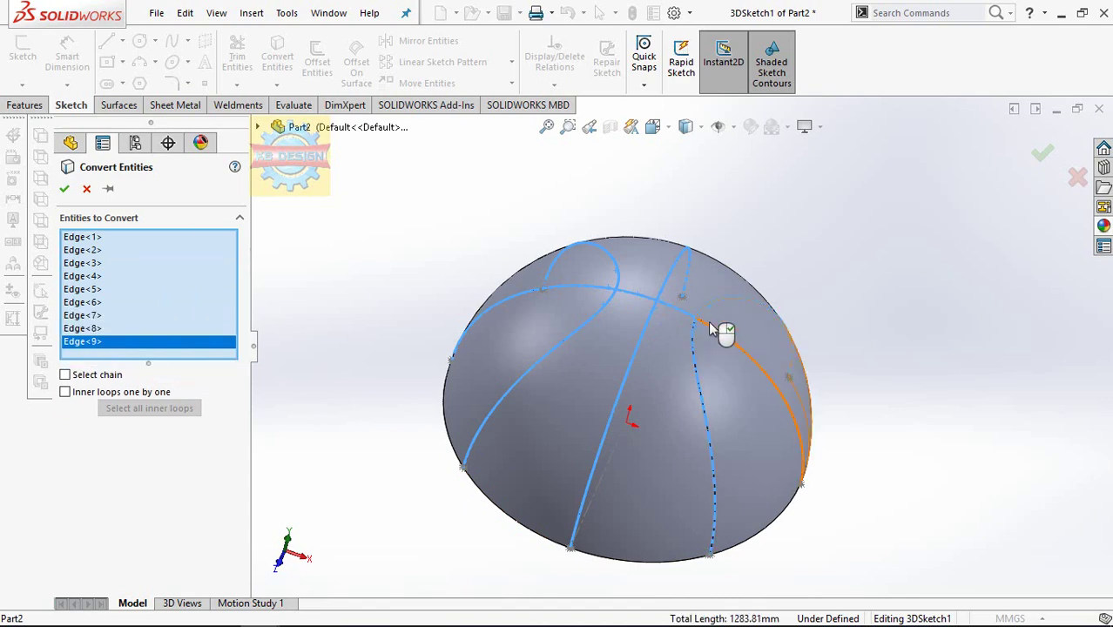
left_click(708, 331)
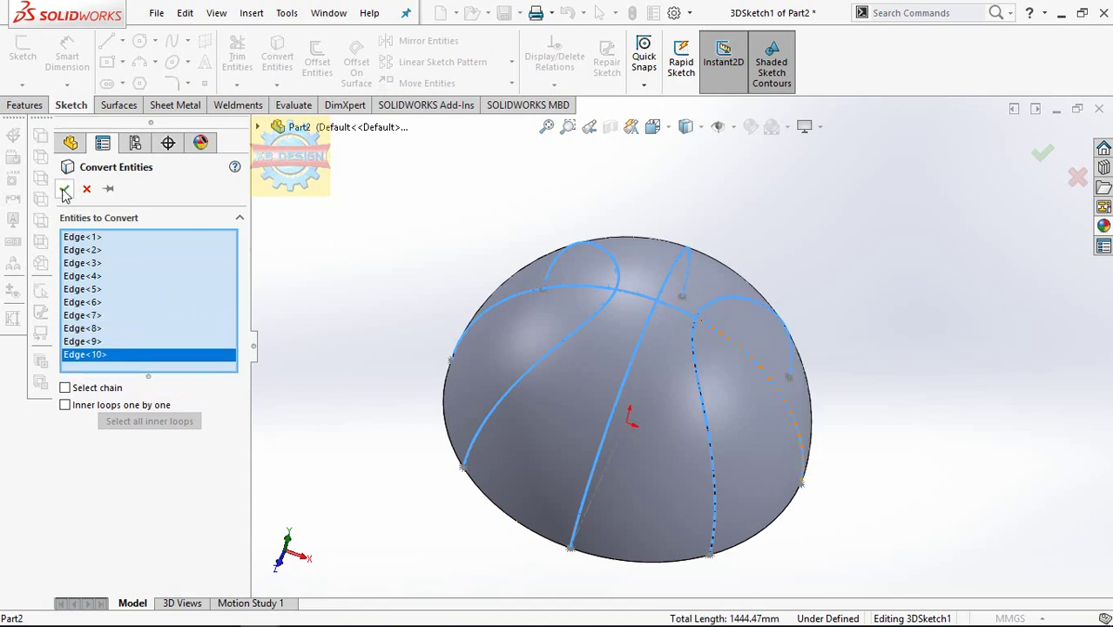
key("Return")
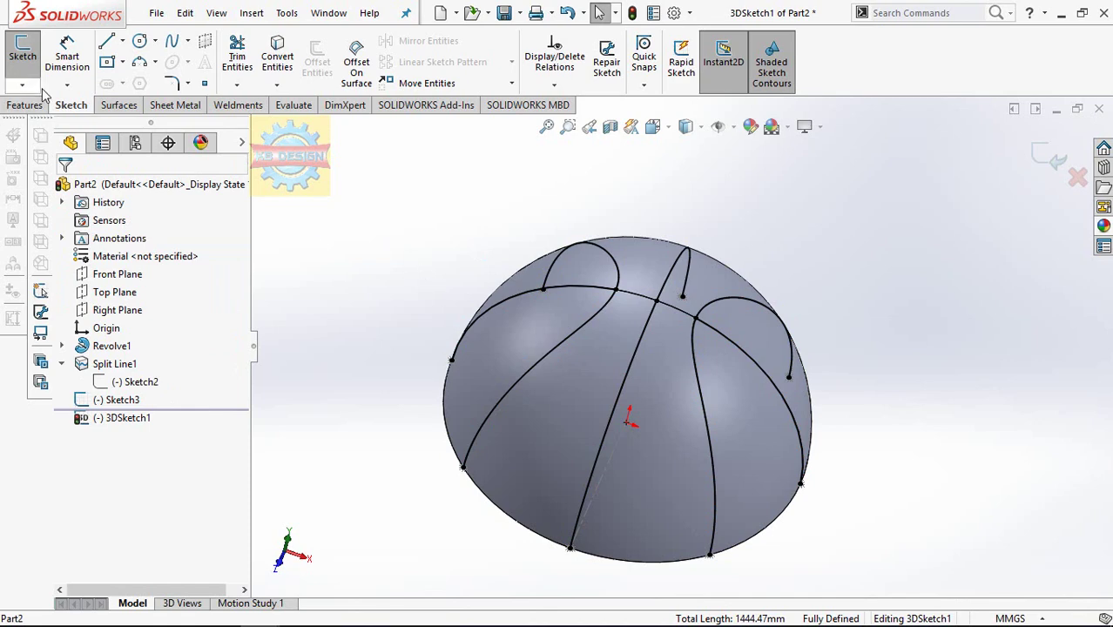
Step: Exit the 3D sketch and set the dome's bottom closed loop as the swept cut profile
left_click(22, 53)
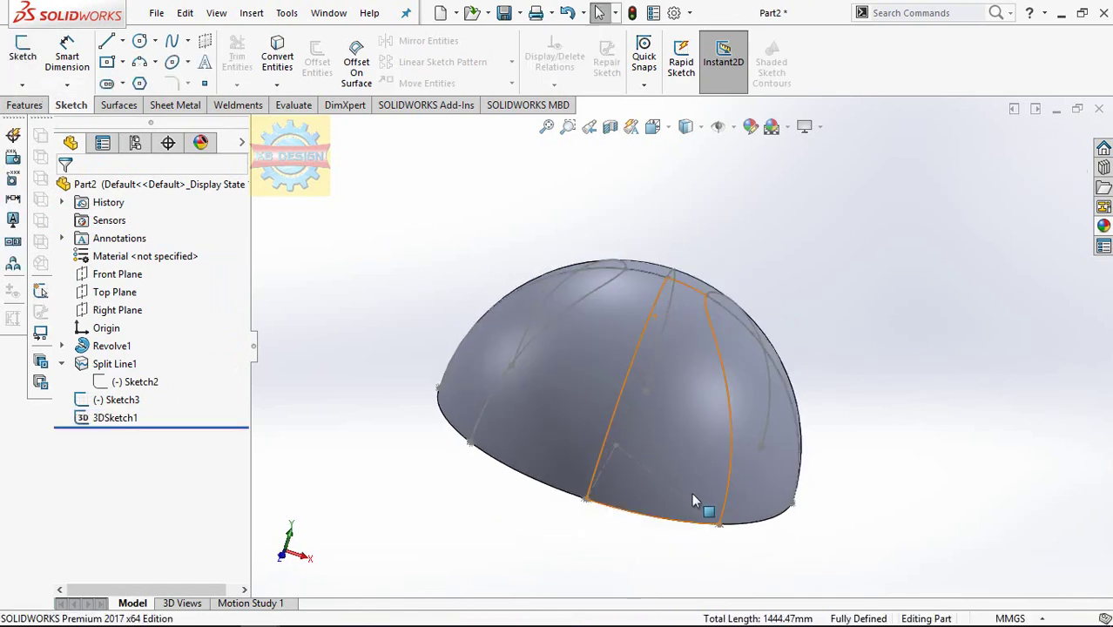
scroll(703, 510, "down", 3)
left_click(38, 106)
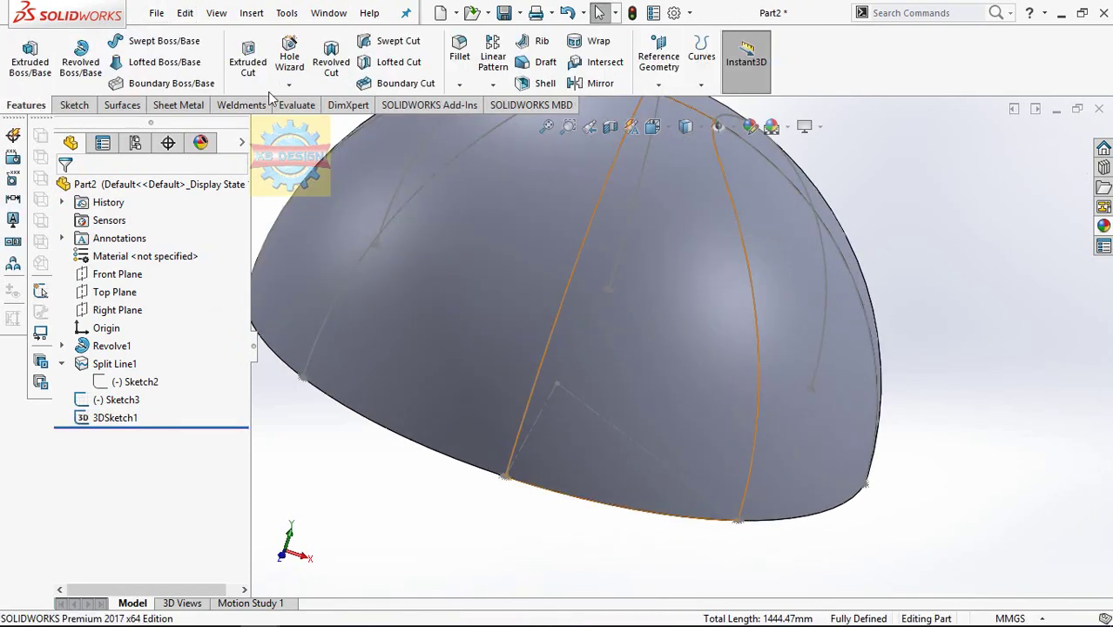
left_click(393, 41)
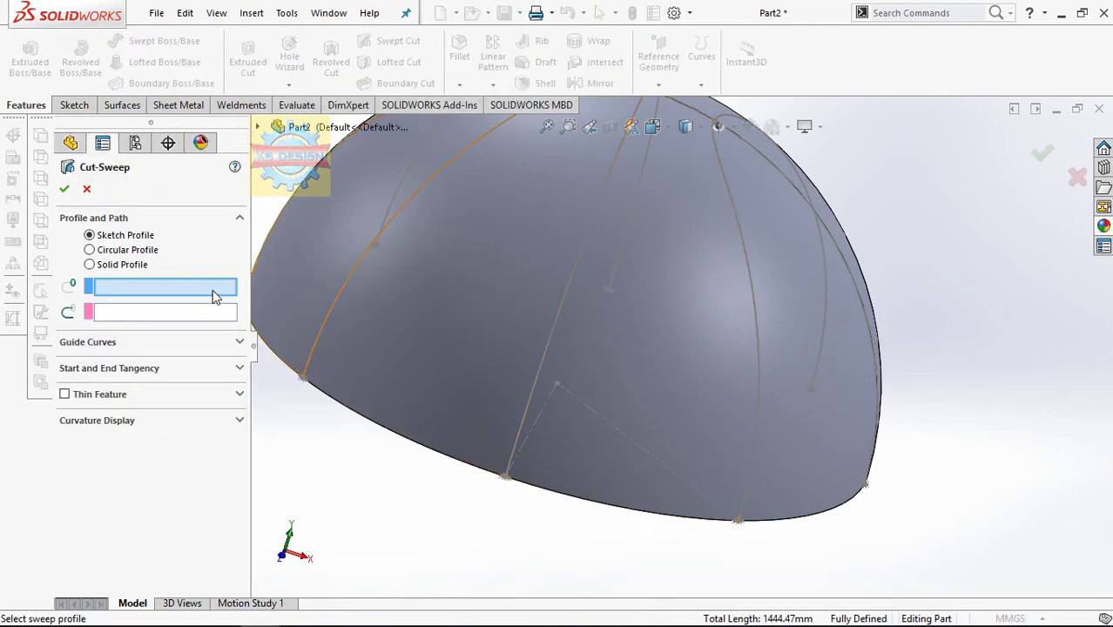
right_click(181, 294)
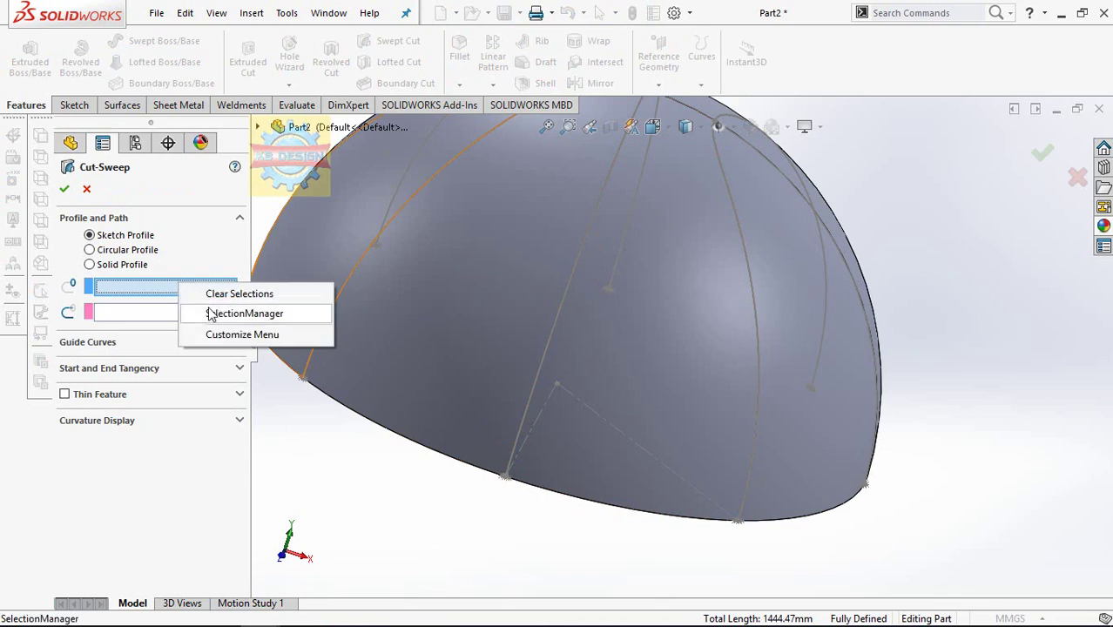
left_click(227, 311)
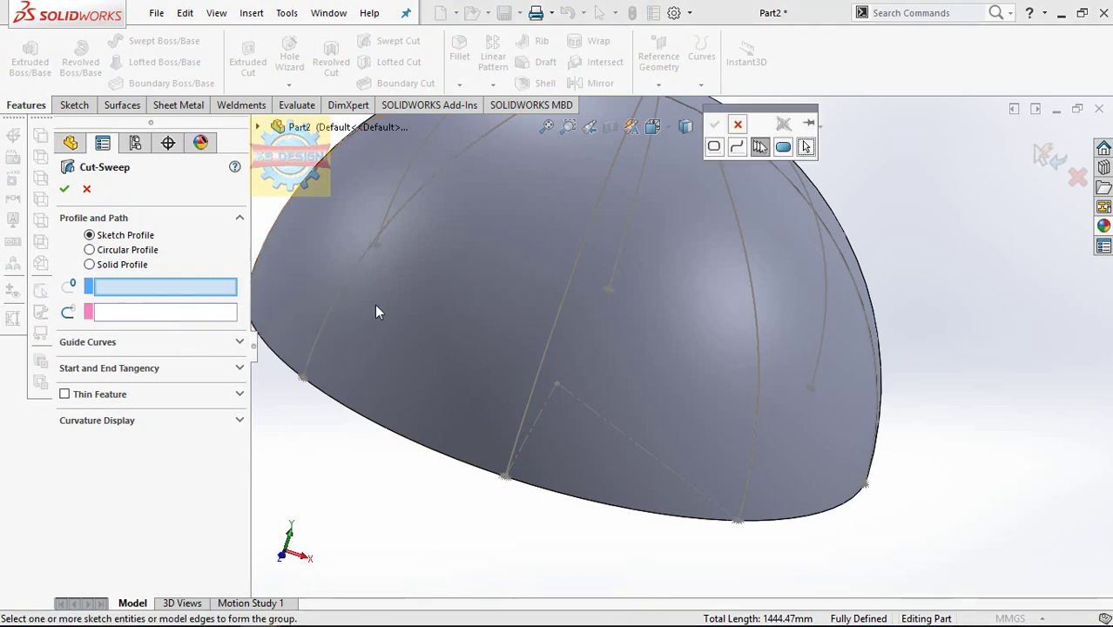
left_click(716, 149)
scroll(532, 468, "down", 3)
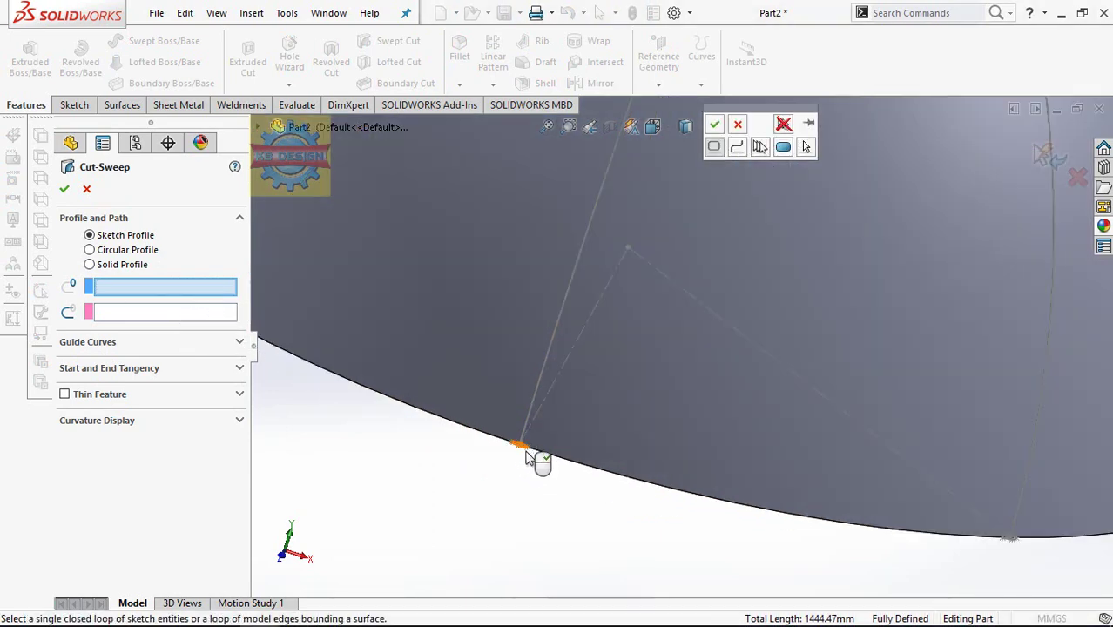
left_click(523, 449)
scroll(532, 457, "up", 4)
left_click(714, 125)
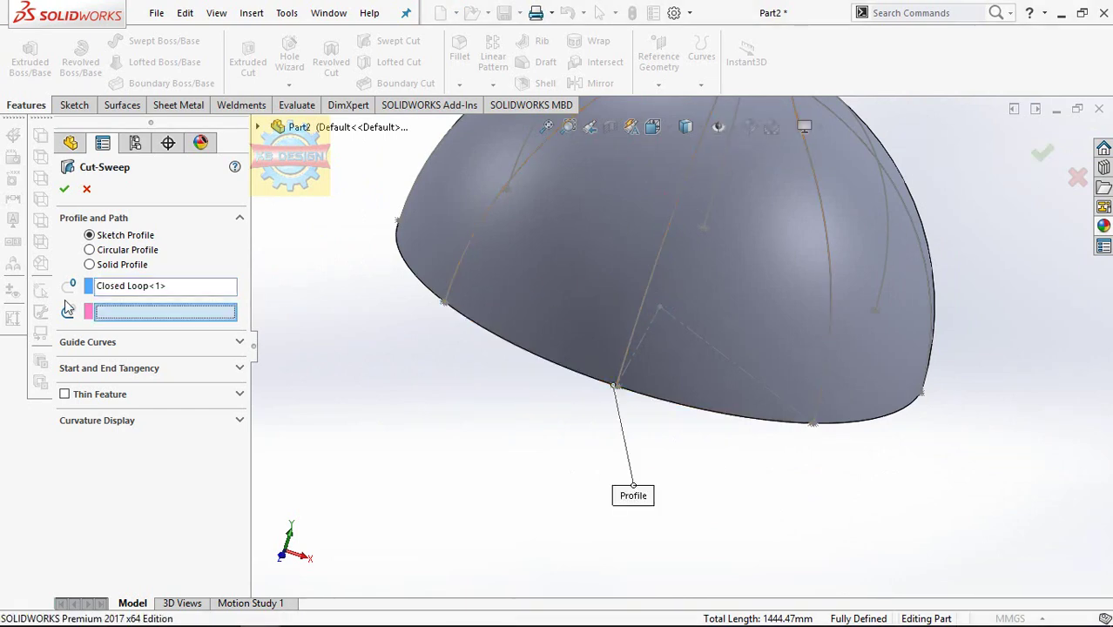
Step: Use the two seam curves as the sweep path to create Cut-Sweep1
right_click(123, 316)
left_click(159, 340)
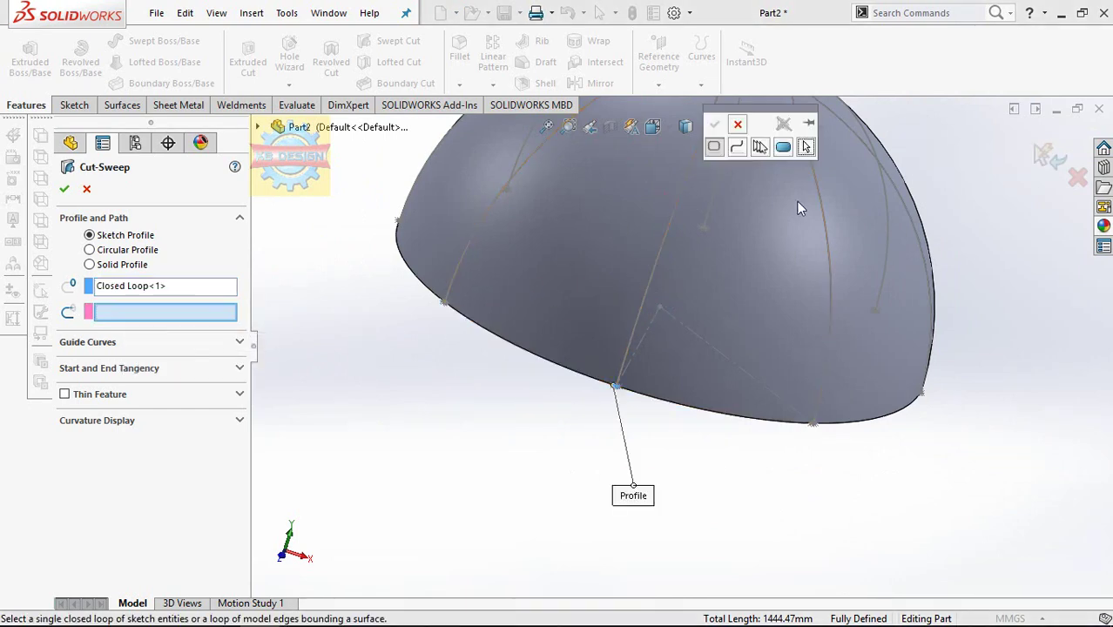
left_click(761, 147)
scroll(788, 200, "up", 3)
scroll(776, 217, "down", 3)
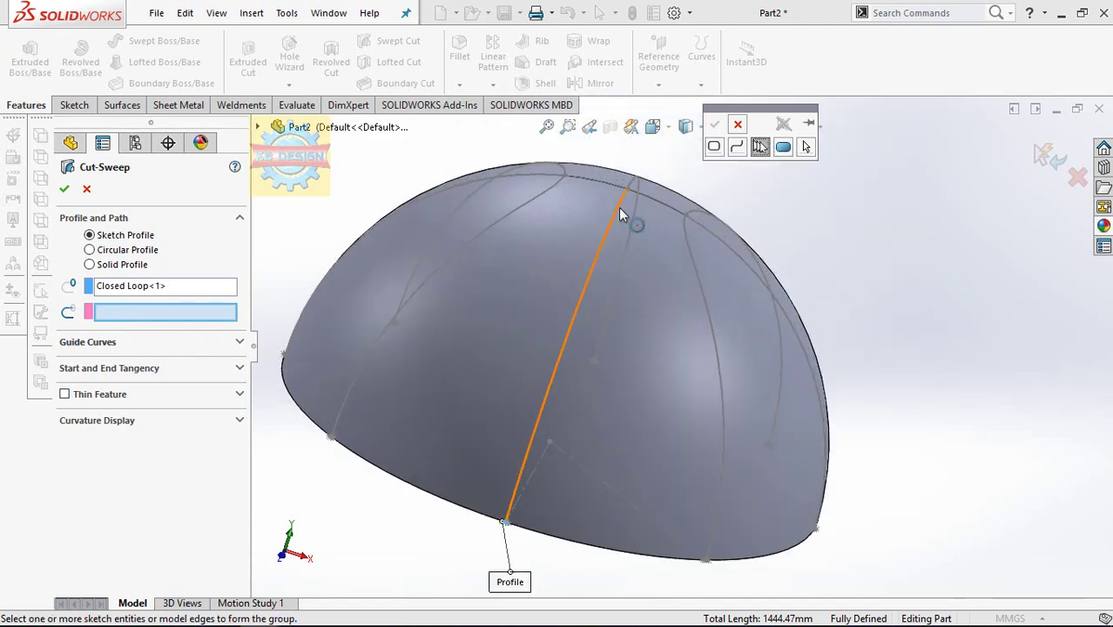
left_click(619, 214)
left_click(637, 188)
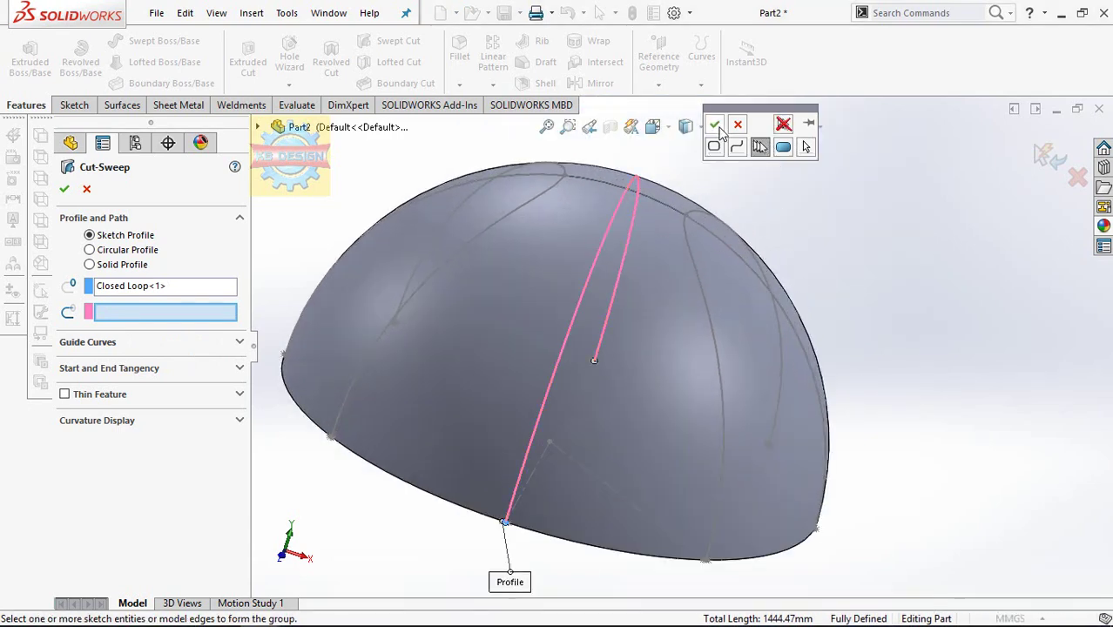
left_click(715, 126)
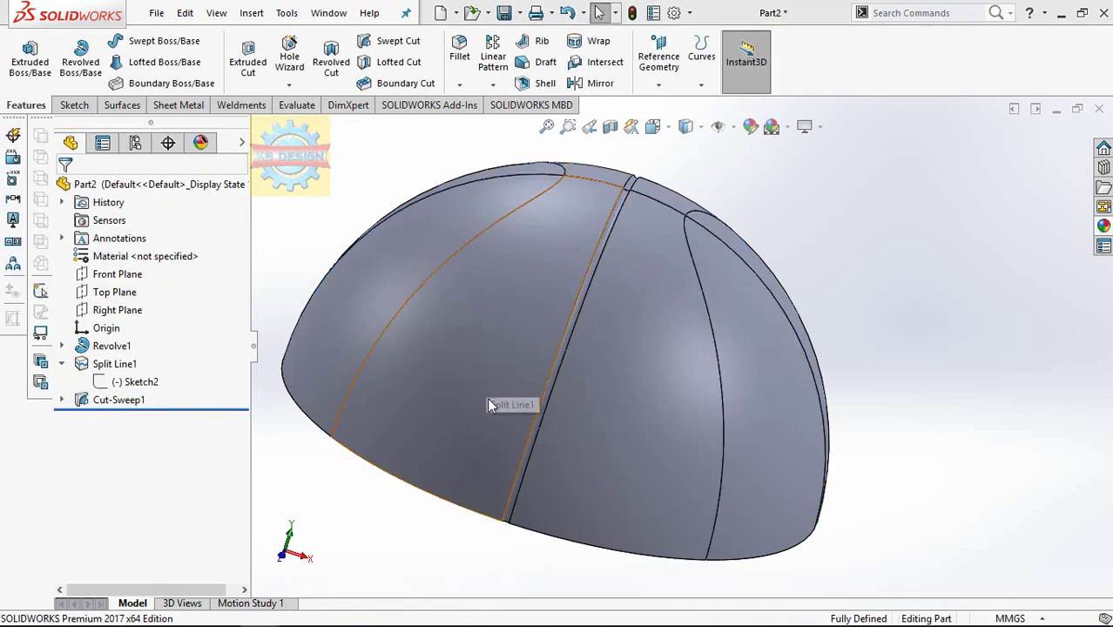
Step: Abandon a new swept cut and check Sketch3 under Cut-Sweep1
scroll(543, 331, "up", 3)
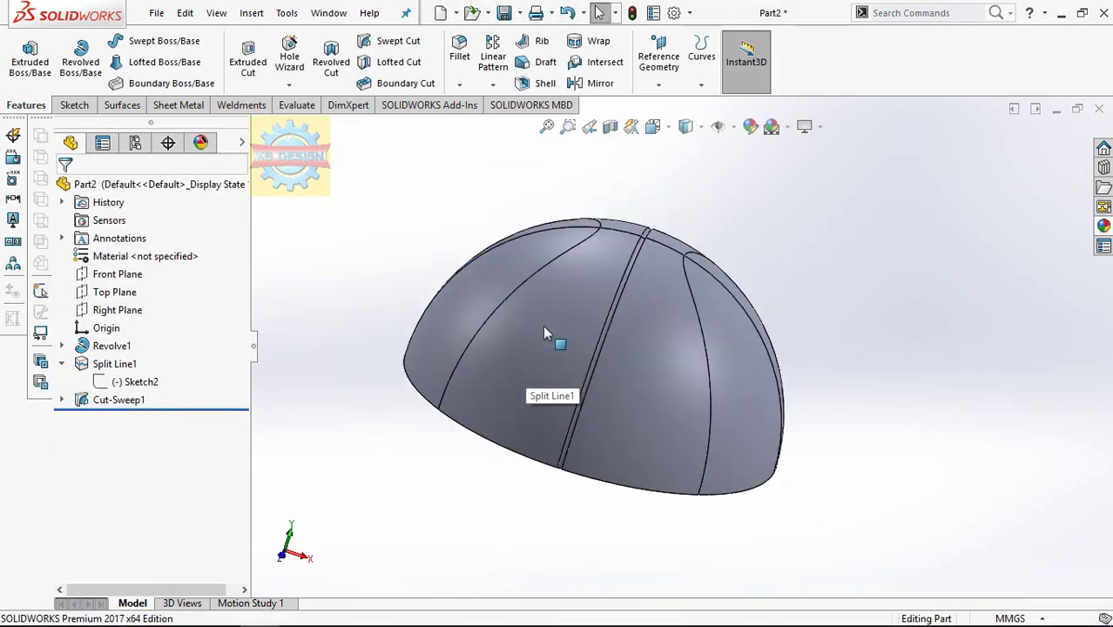
left_click(424, 46)
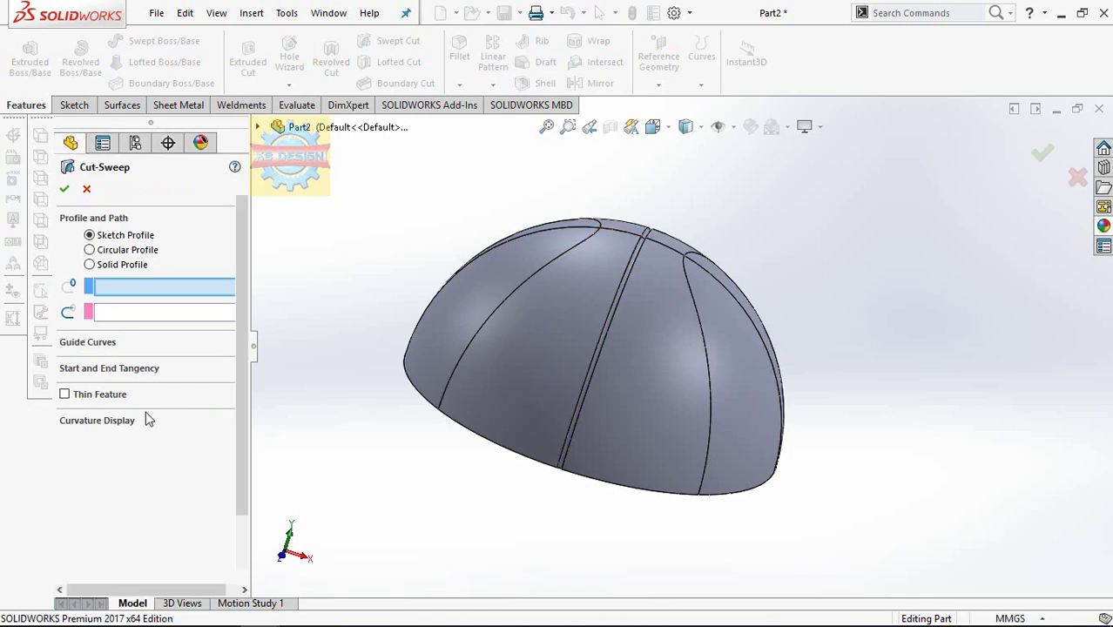
key("Escape")
left_click(61, 399)
left_click(131, 418)
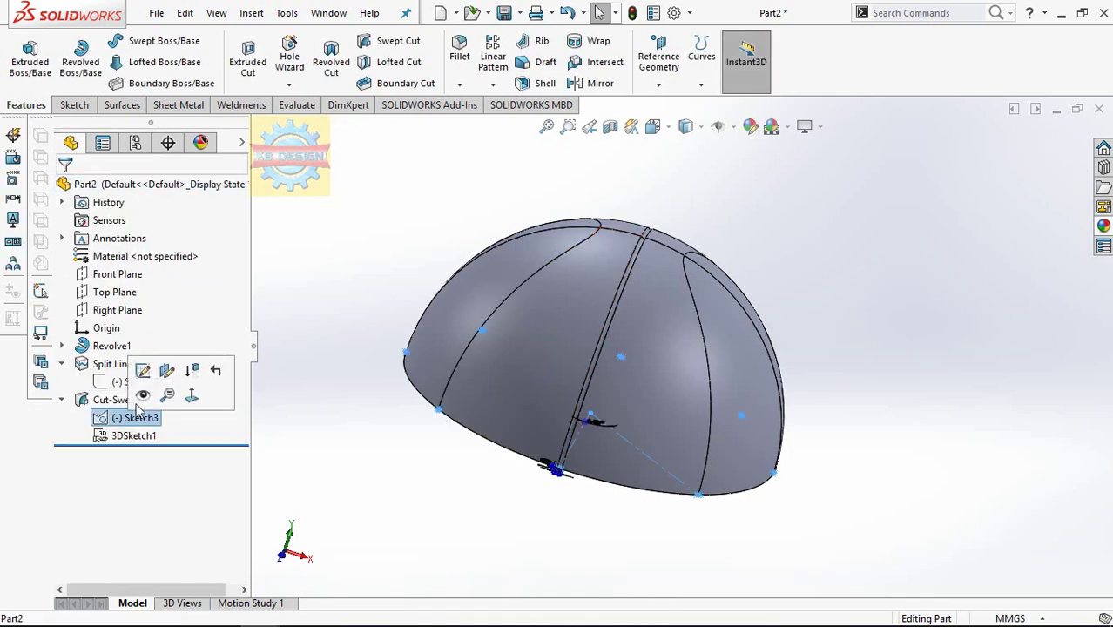
left_click(313, 453)
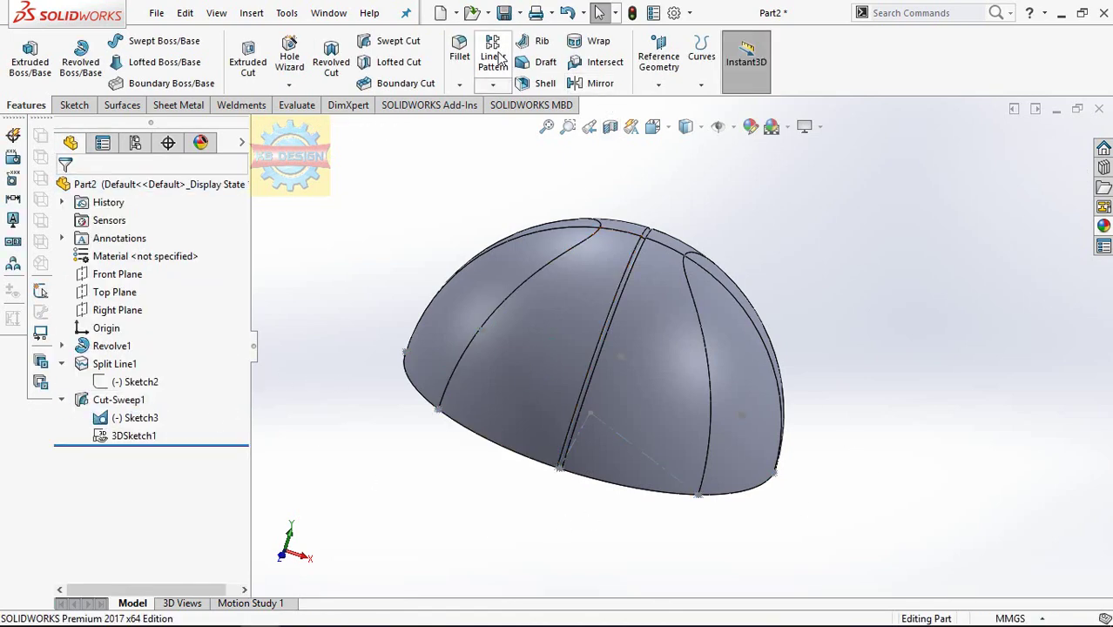
Step: Set the bottom closed loop as the profile for a new swept cut
left_click(390, 41)
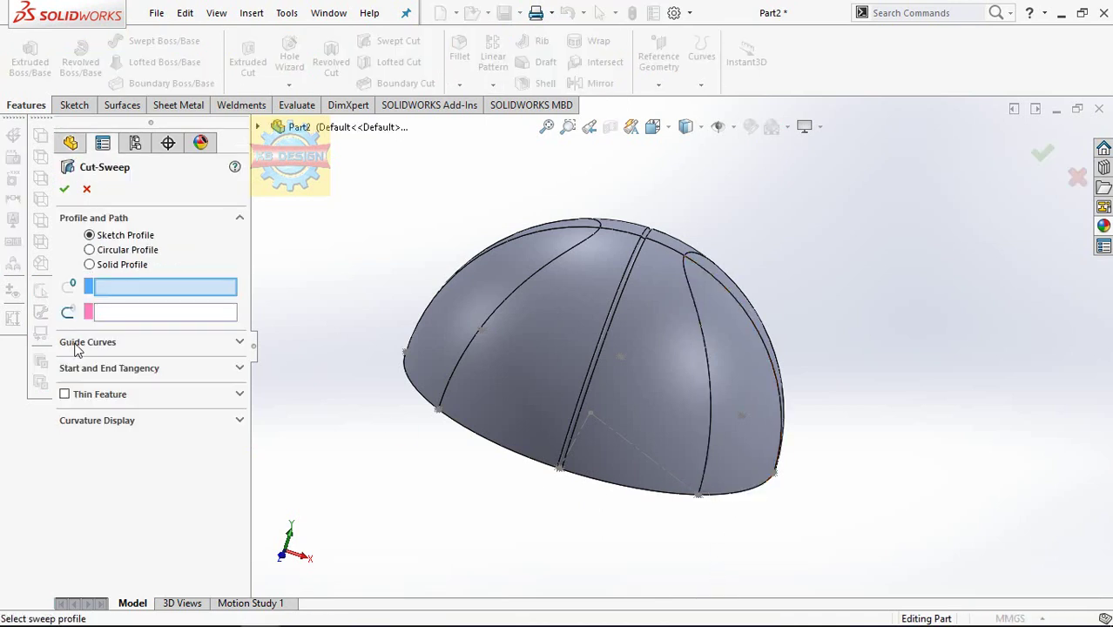
right_click(124, 293)
left_click(183, 316)
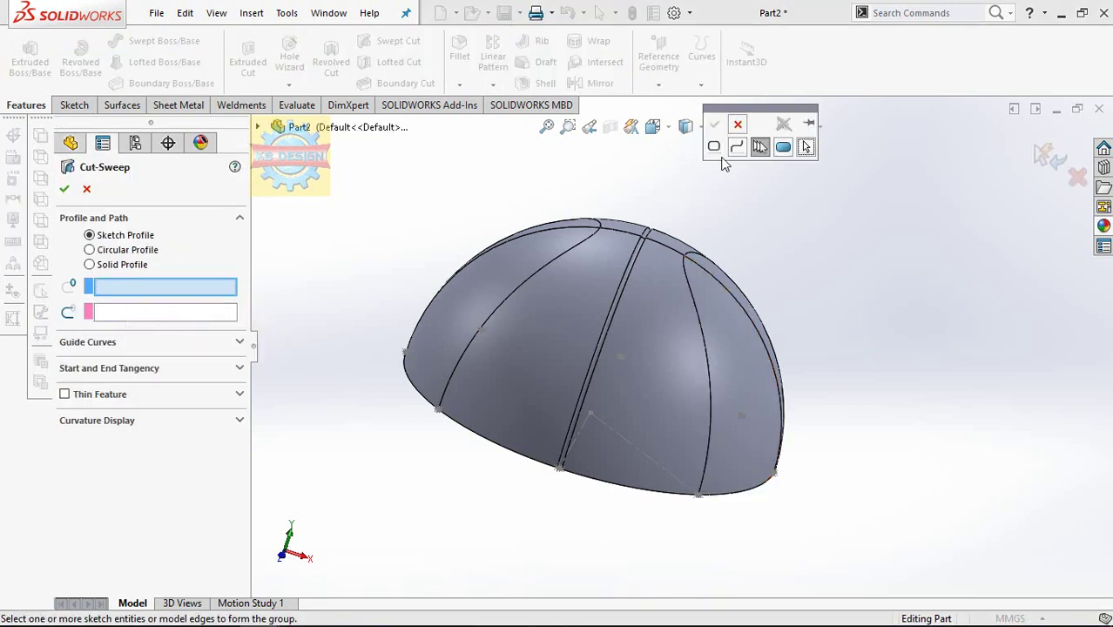
left_click(737, 148)
left_click(713, 146)
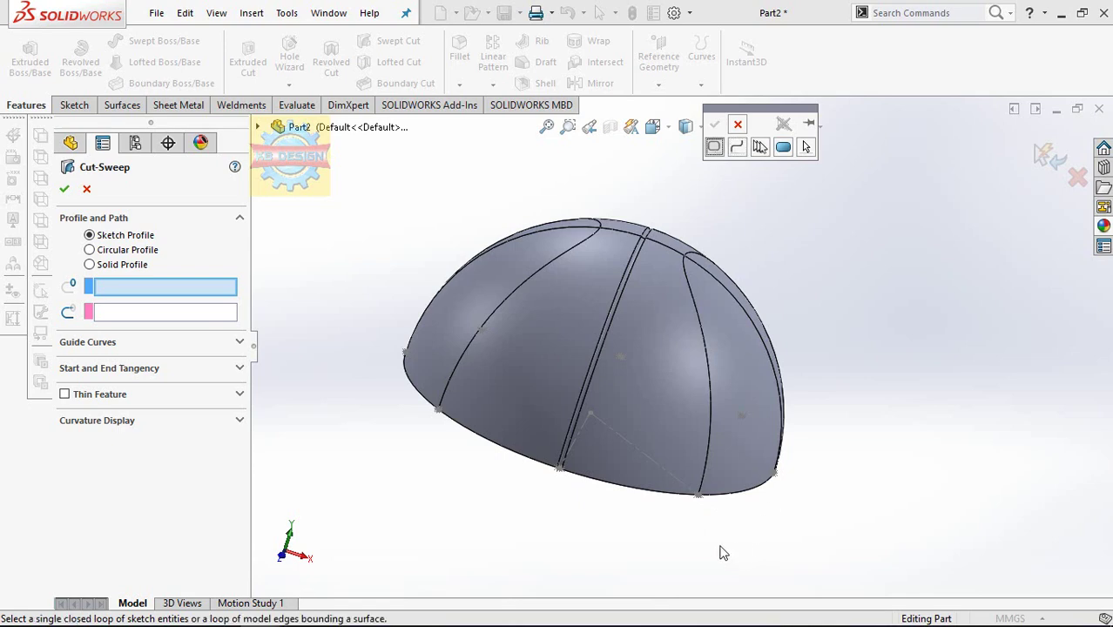
scroll(676, 423, "down", 5)
scroll(682, 416, "down", 2)
left_click(680, 405)
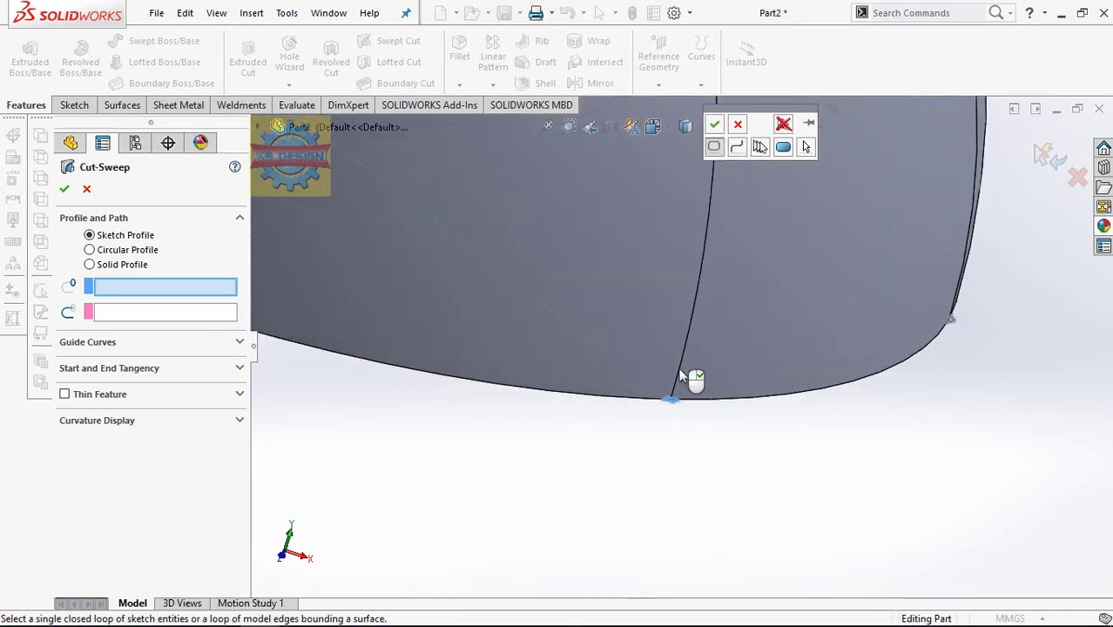
left_click(715, 123)
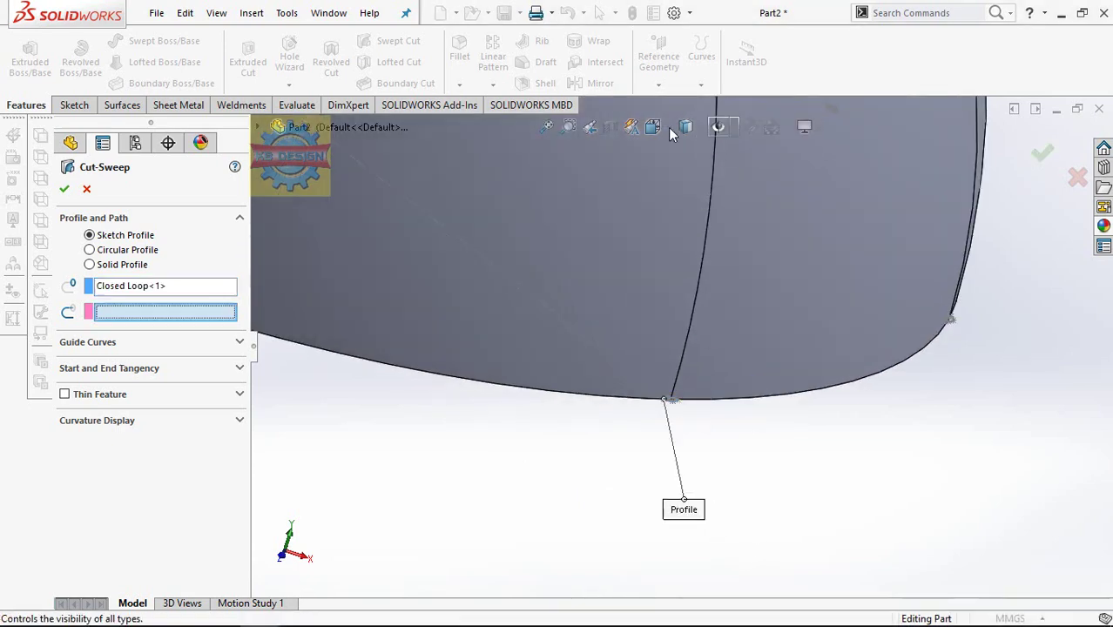
Step: Use the right-side curved seam as the sweep path for the second groove
right_click(137, 324)
left_click(155, 341)
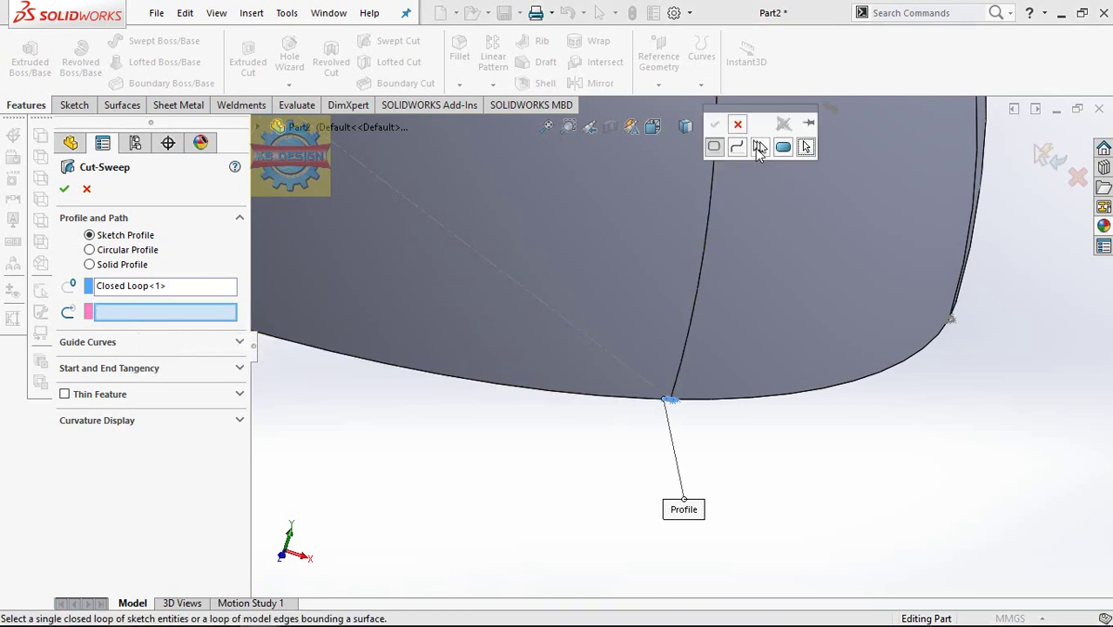
left_click(760, 146)
scroll(781, 314, "up", 2)
scroll(777, 286, "up", 3)
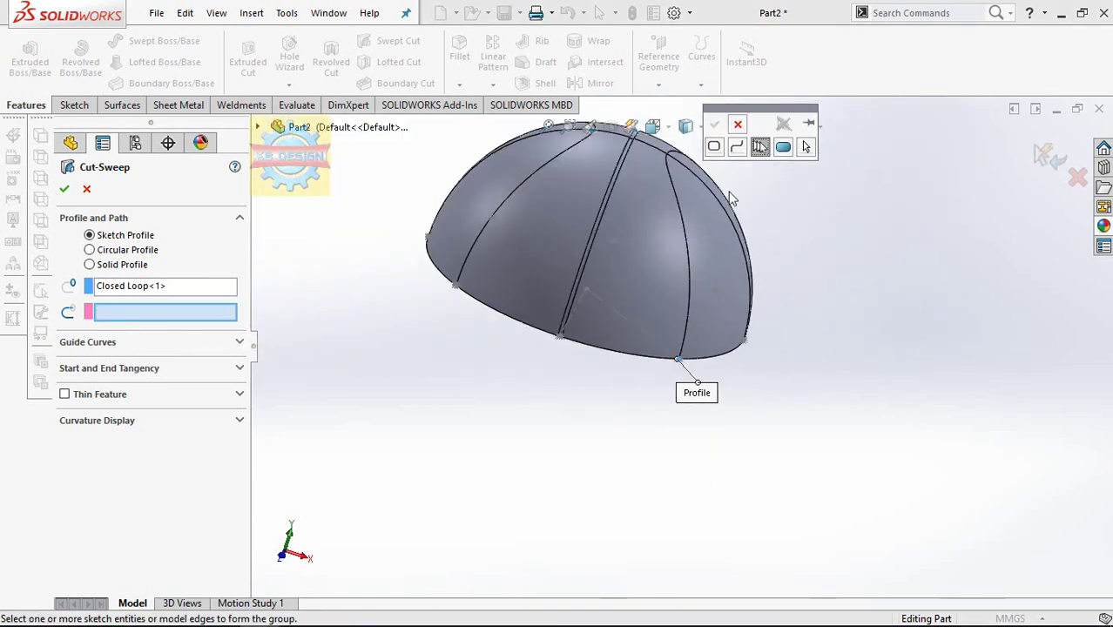
scroll(628, 192, "down", 1)
left_click(637, 186)
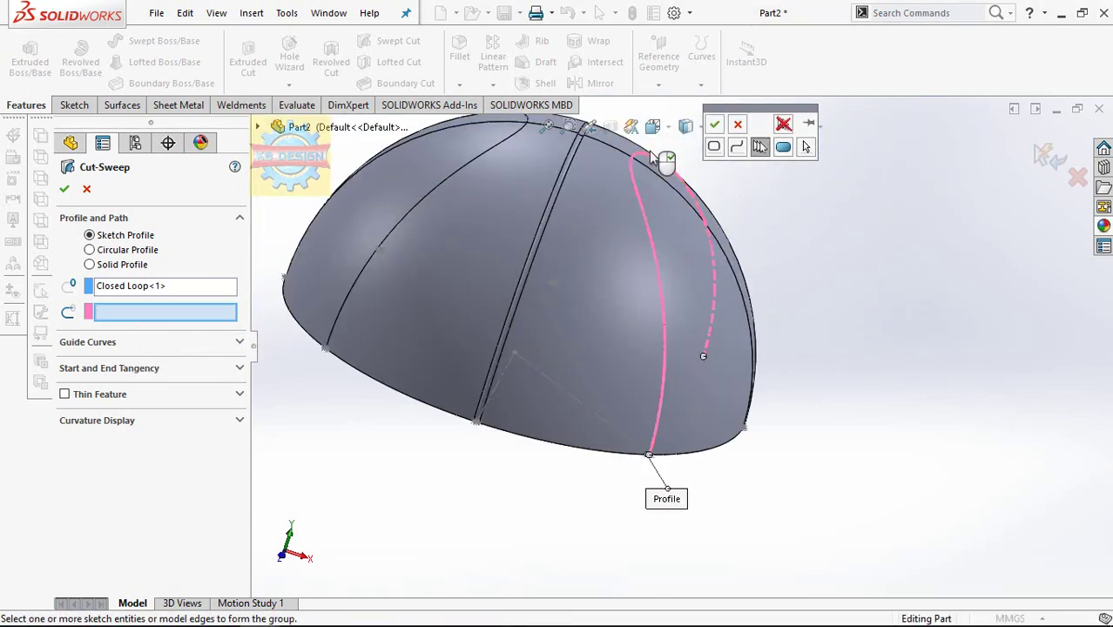
left_click(713, 125)
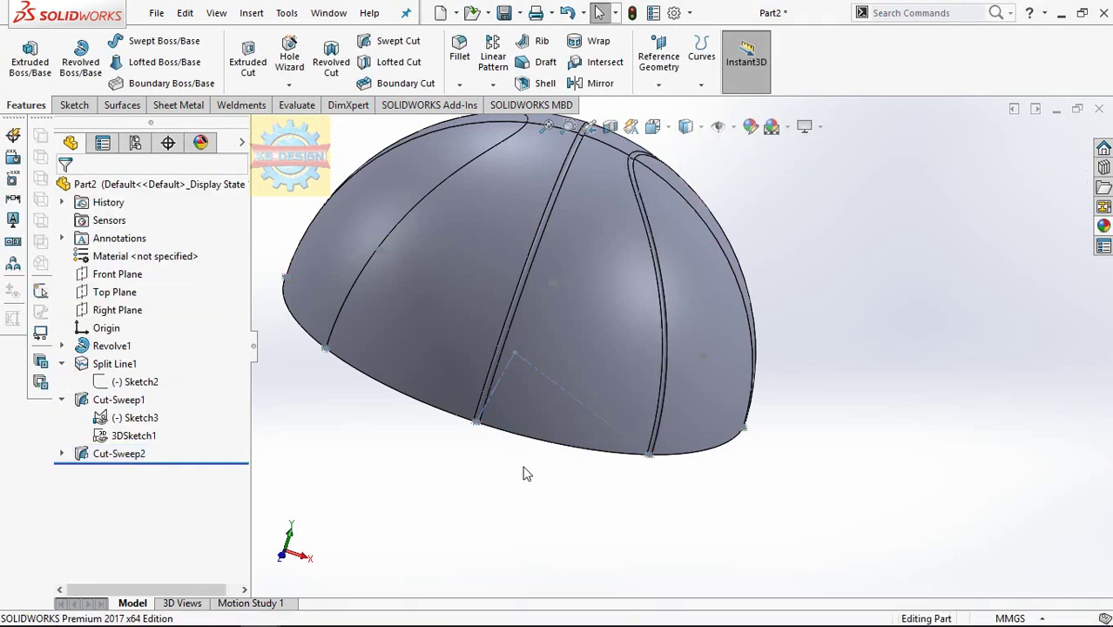
Step: Pick the small rim circle as the closed-loop profile of a new swept cut
scroll(514, 430, "up", 2)
scroll(535, 322, "down", 1)
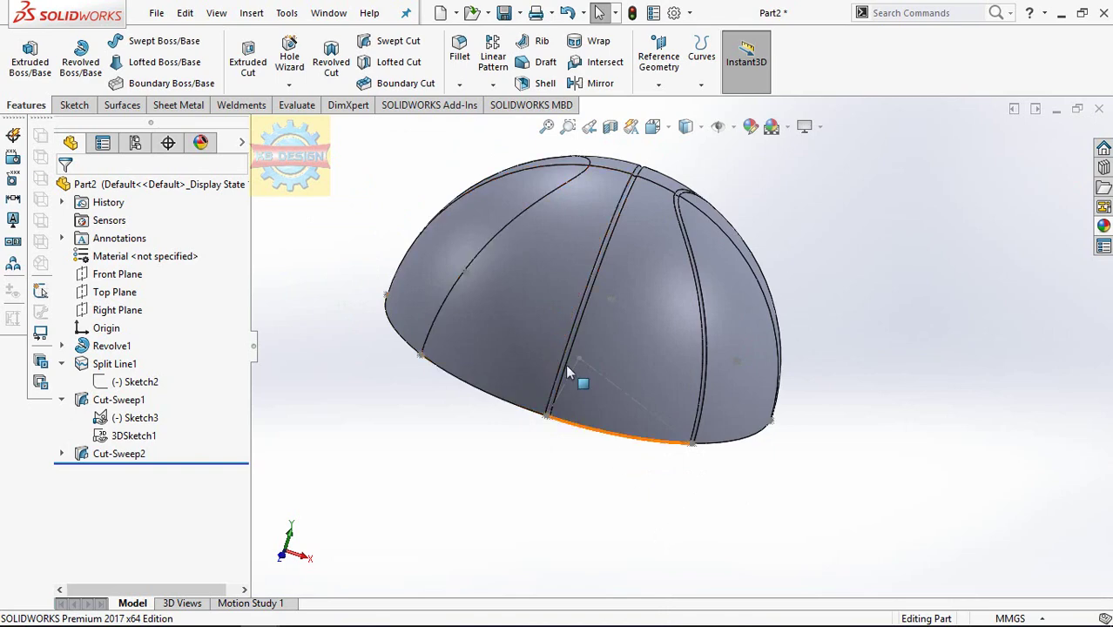
left_click(374, 41)
right_click(131, 286)
left_click(161, 323)
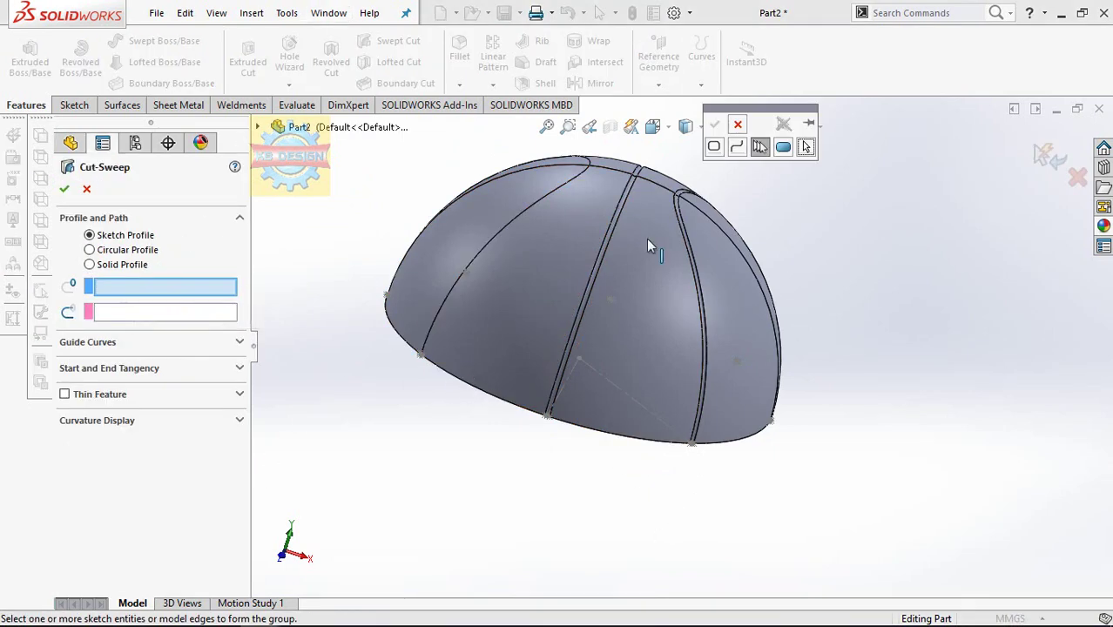
left_click(719, 147)
scroll(435, 360, "down", 3)
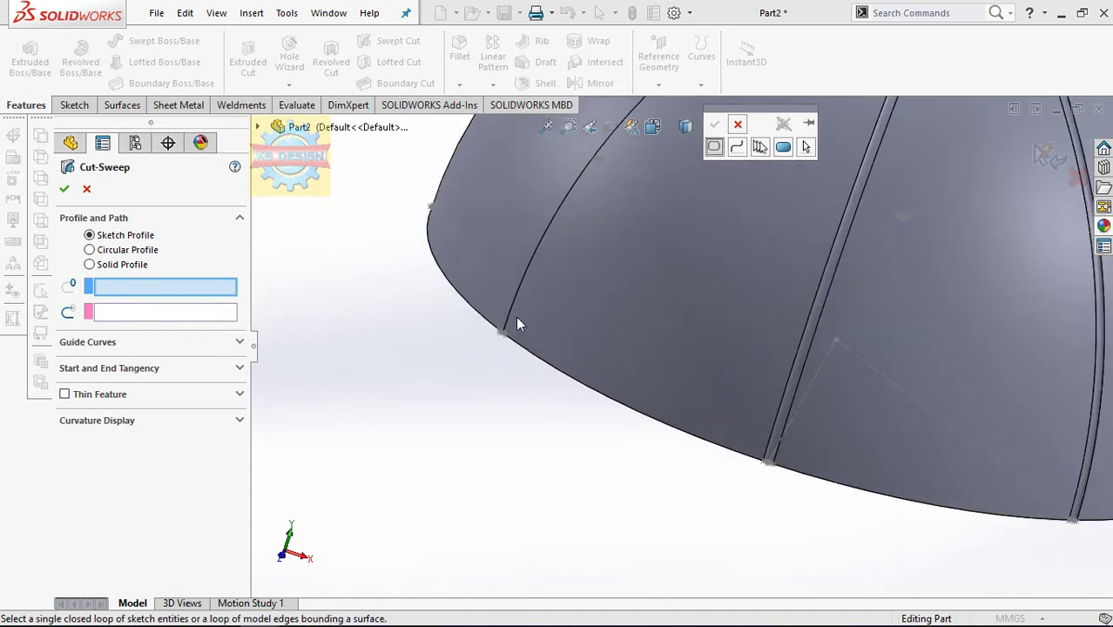
scroll(542, 372, "down", 3)
left_click(542, 366)
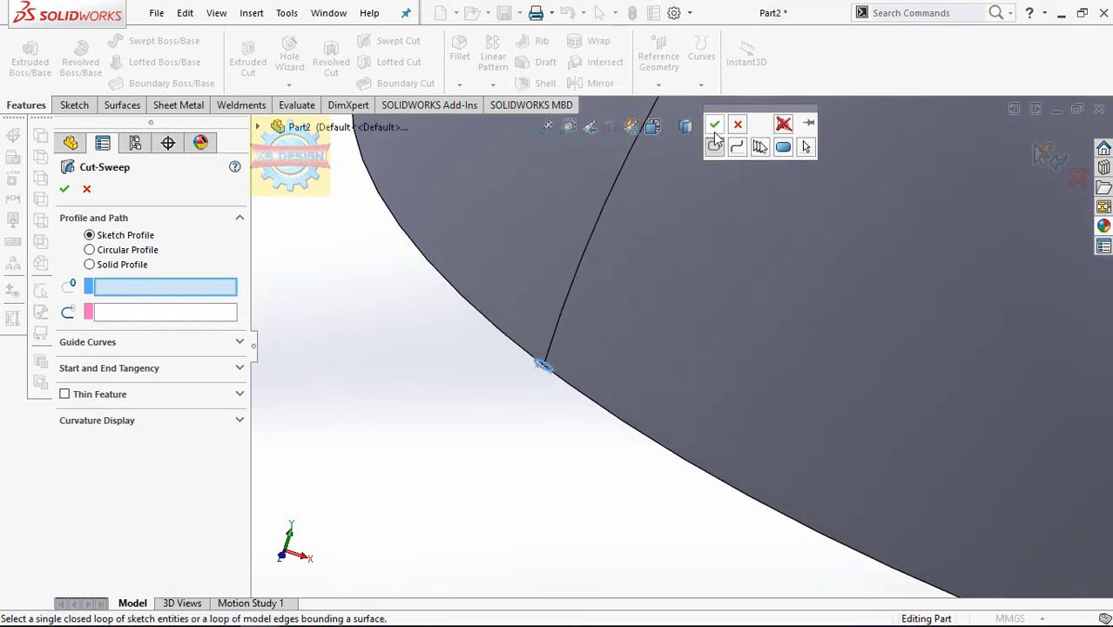
left_click(714, 130)
Step: Use the left seam curve as the sweep path and finish Cut-Sweep3
right_click(189, 312)
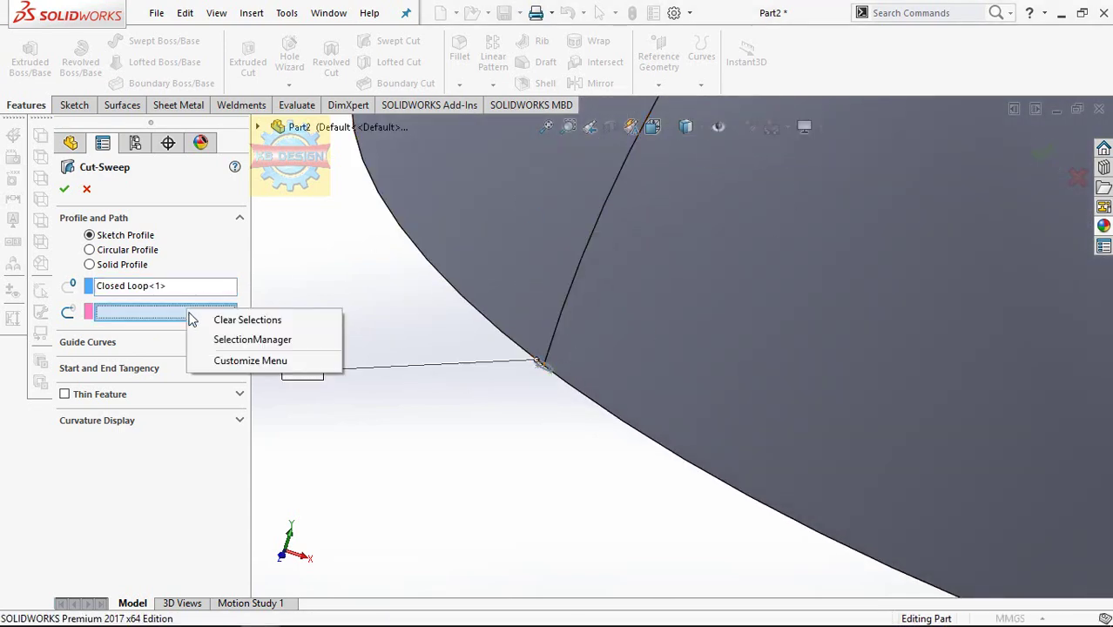
left_click(223, 347)
left_click(759, 147)
scroll(711, 231, "up", 5)
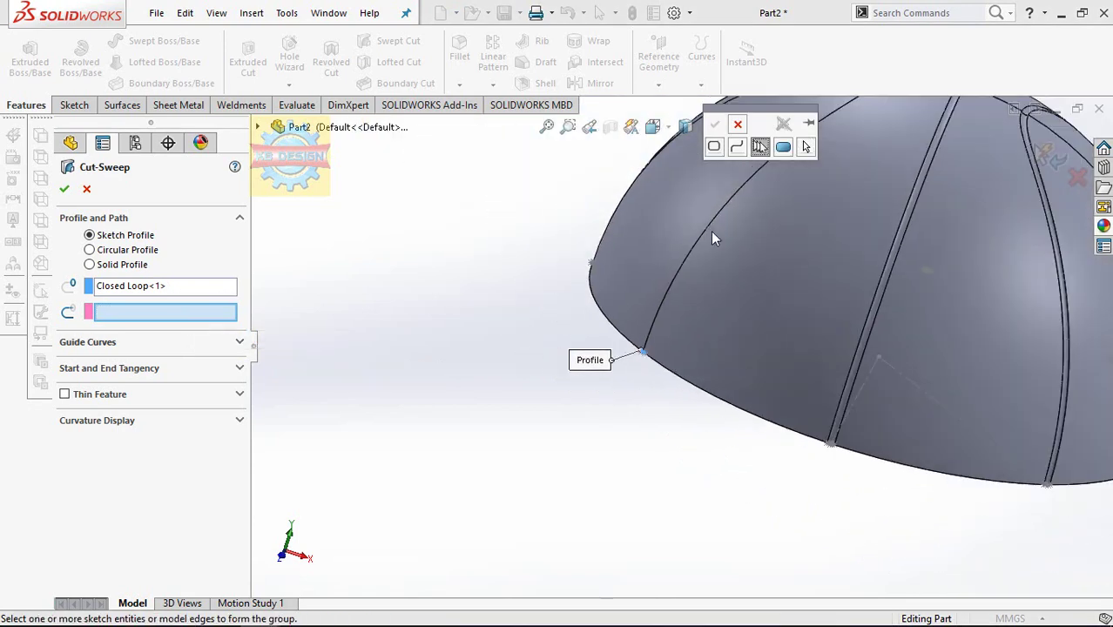
scroll(711, 231, "up", 2)
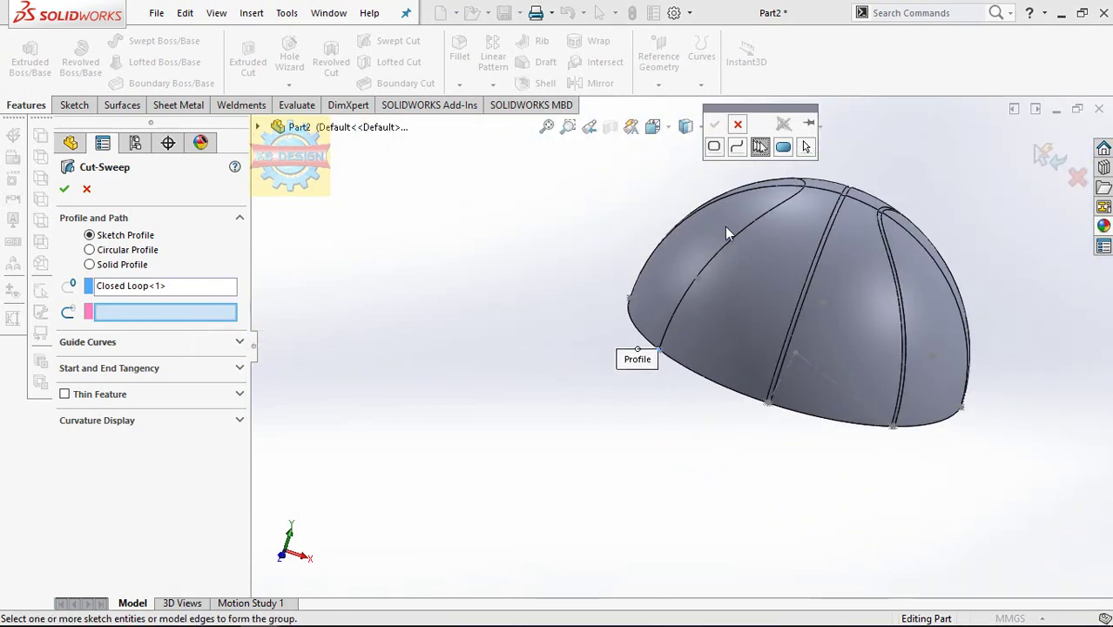
left_click(801, 189)
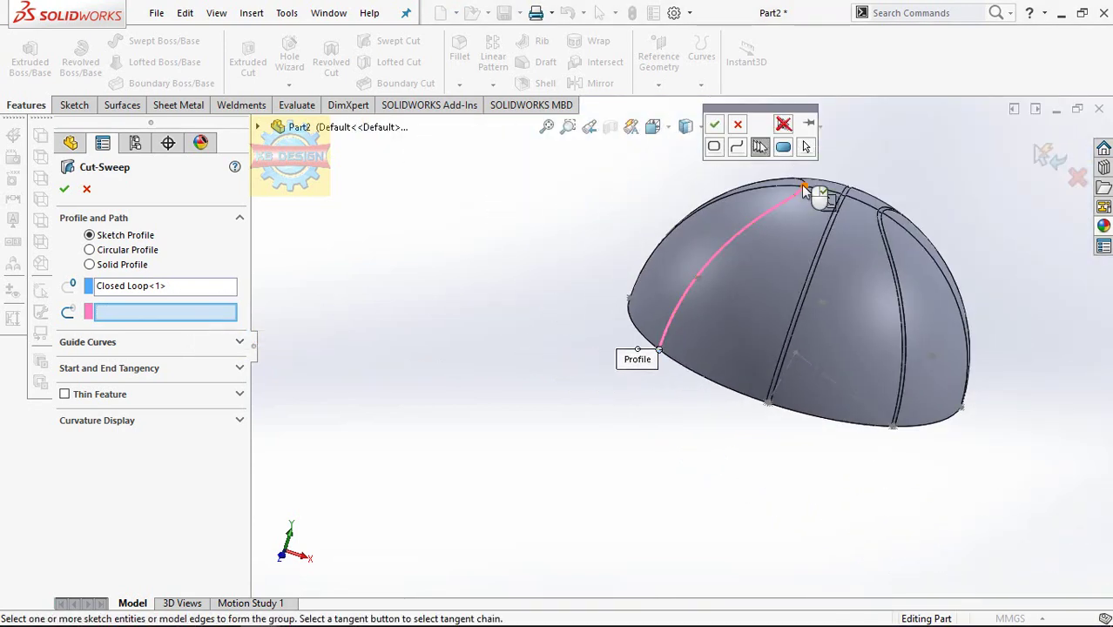
left_click(714, 125)
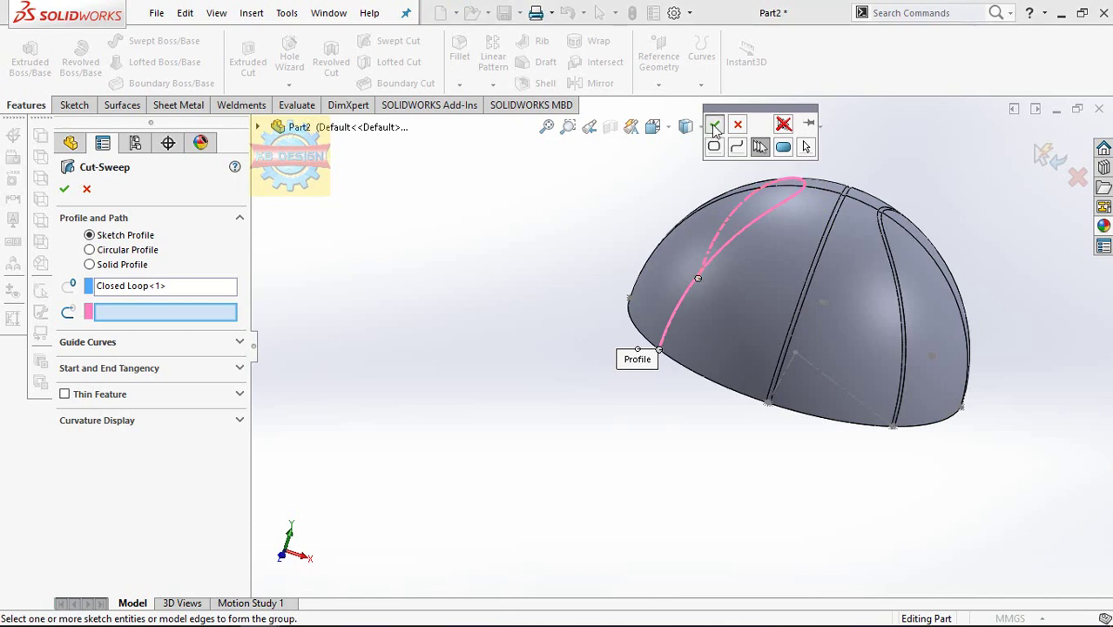
left_click(64, 189)
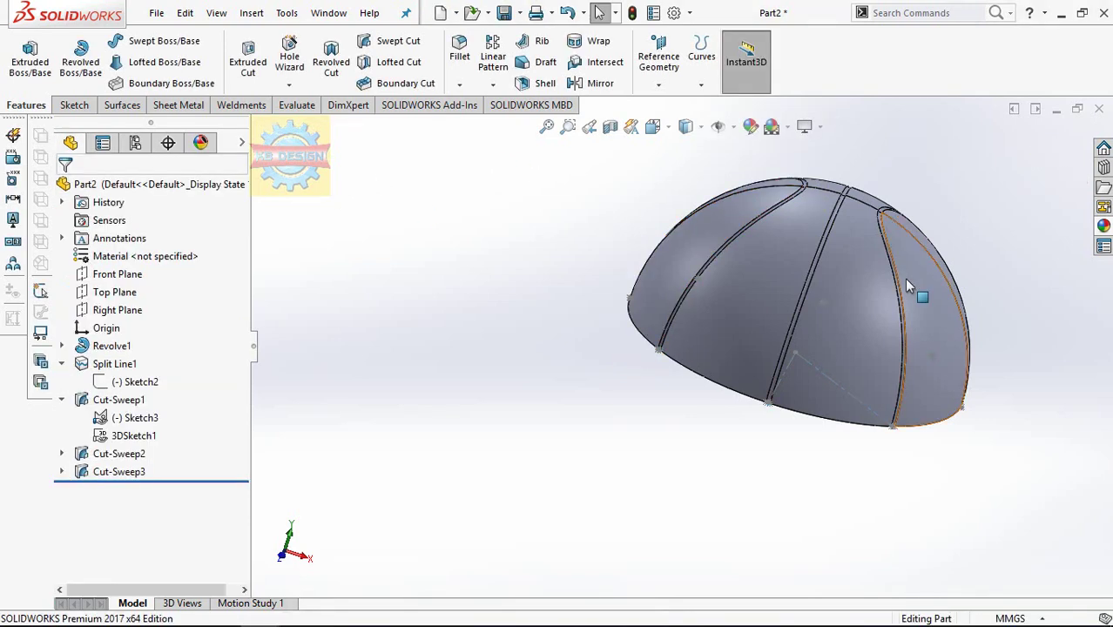
Step: Start a swept cut and pick the small rim circle as the closed profile loop
middle_click_drag(905, 279, 946, 410)
scroll(958, 401, "down", 3)
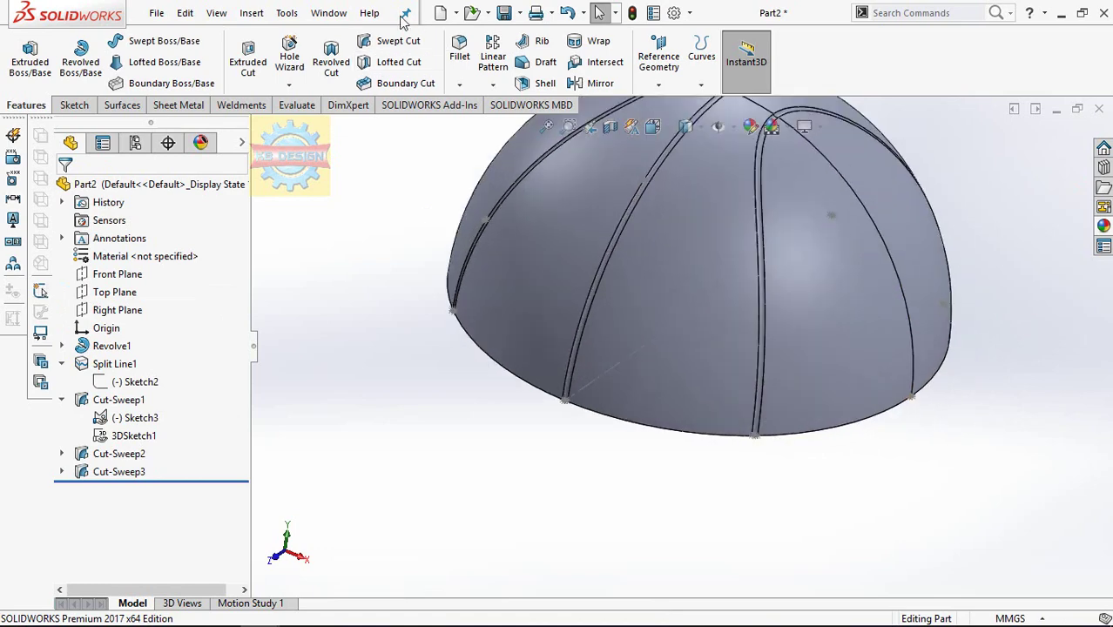
left_click(399, 45)
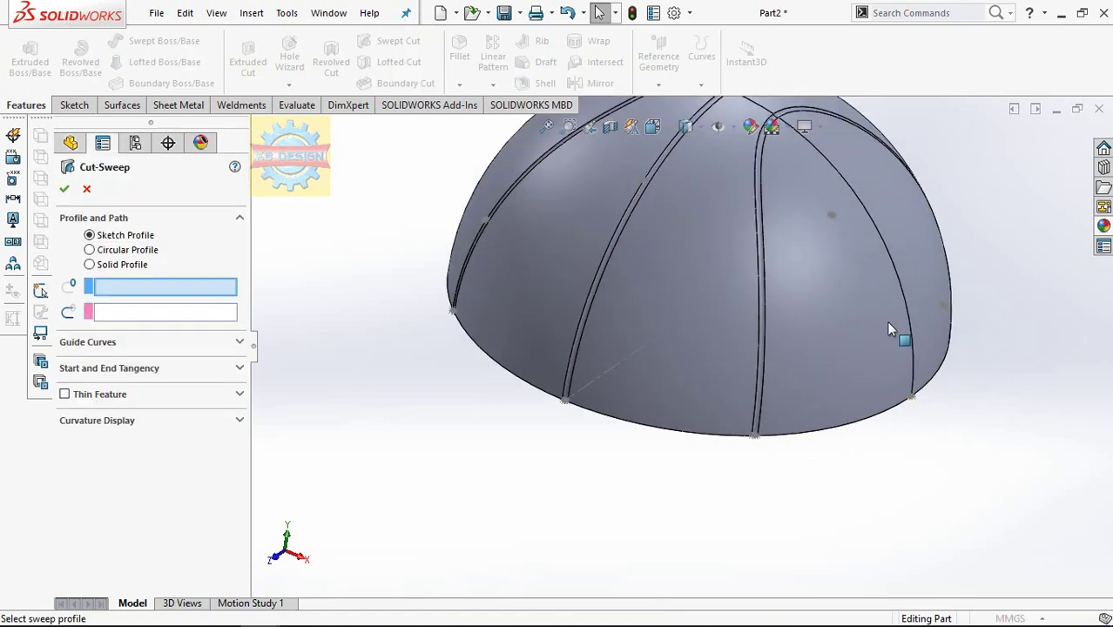
right_click(205, 291)
left_click(224, 315)
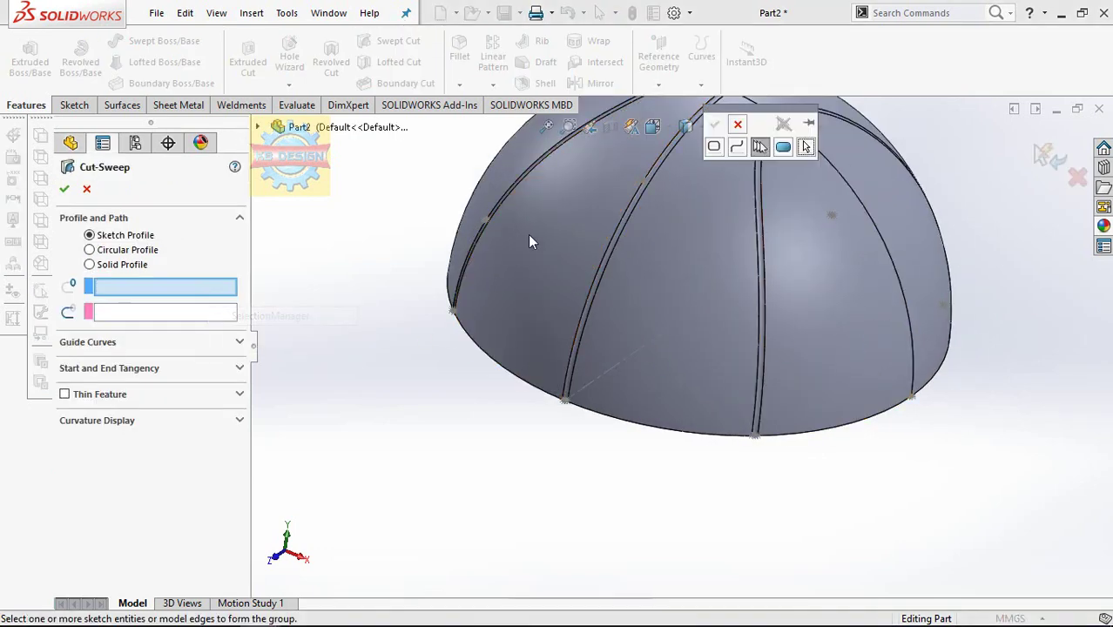
left_click(715, 150)
scroll(706, 357, "down", 3)
scroll(763, 395, "down", 2)
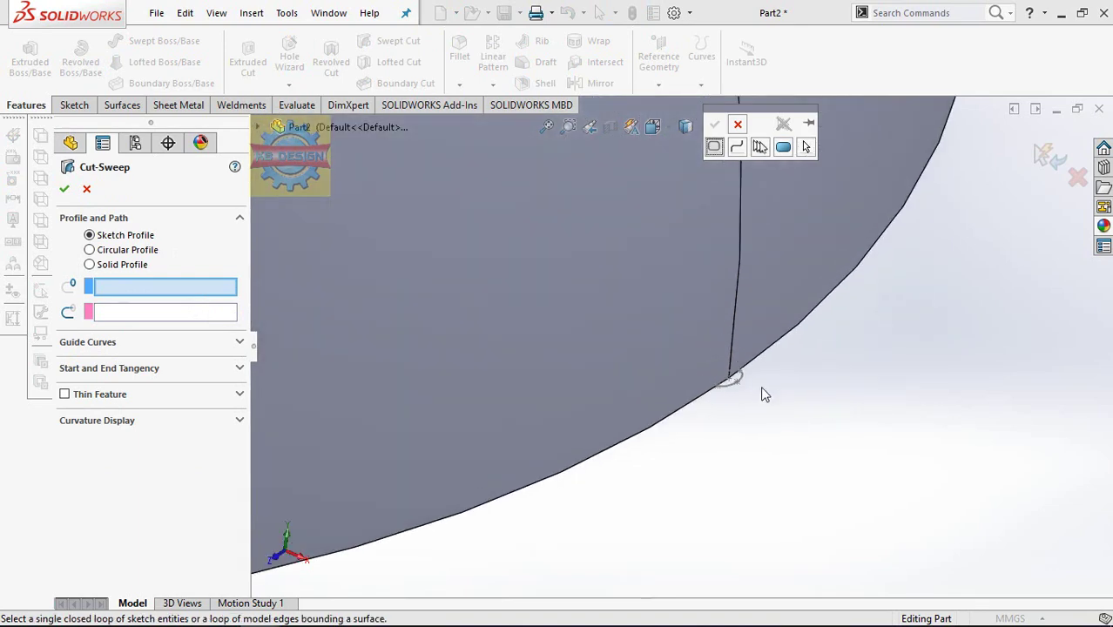
left_click(740, 382)
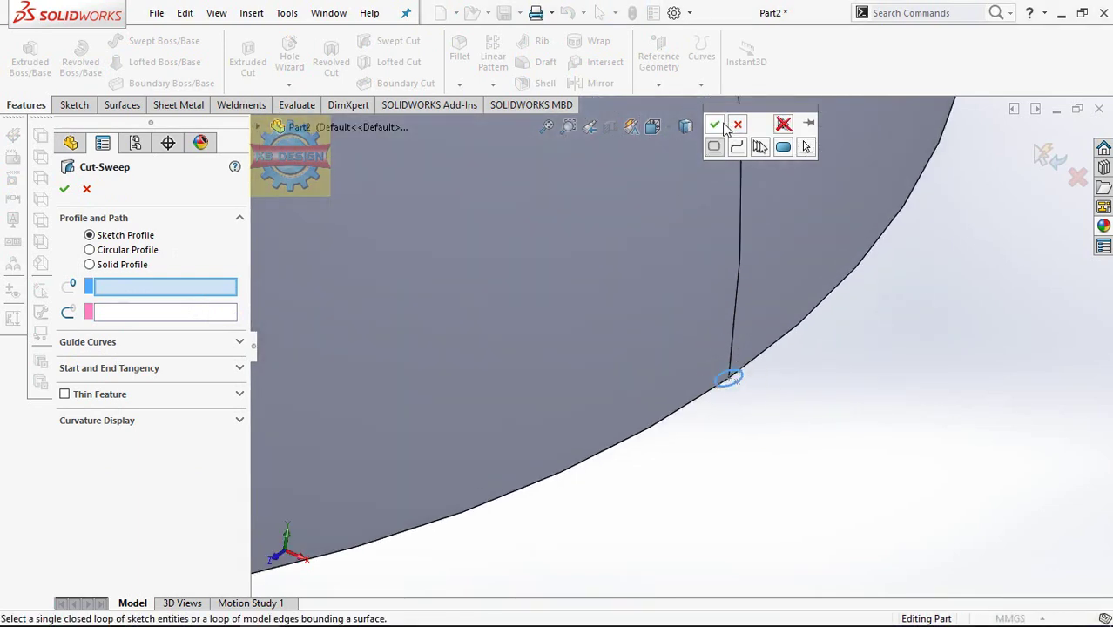
left_click(716, 126)
Step: Group the seam curve segments as the sweep path, then show 3DSketch1's curves
right_click(122, 312)
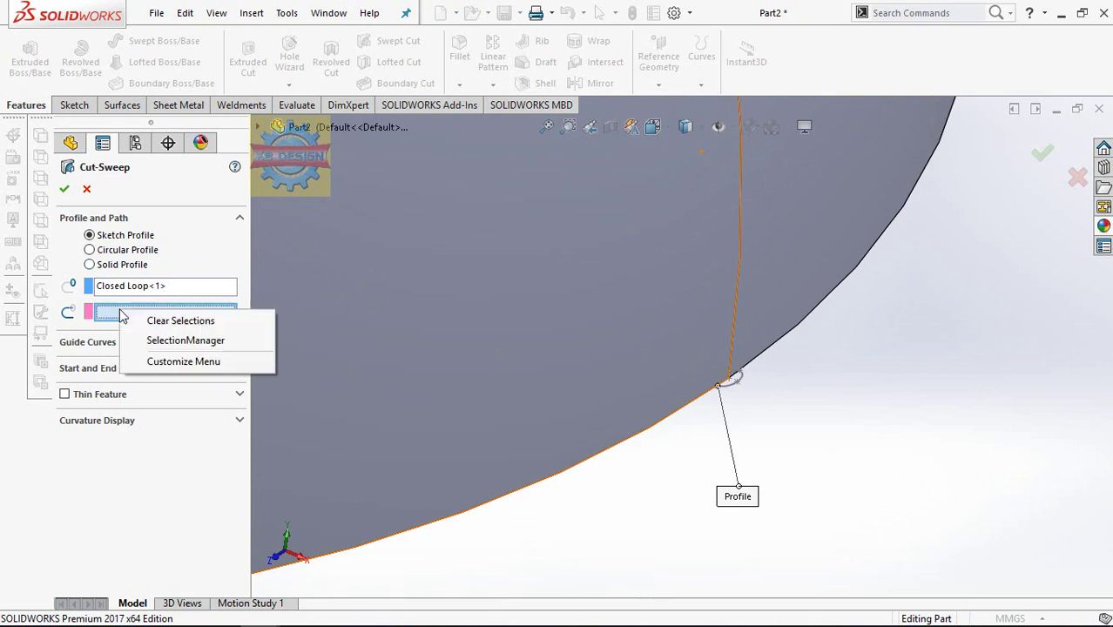
left_click(144, 343)
scroll(686, 246, "up", 2)
scroll(695, 227, "up", 2)
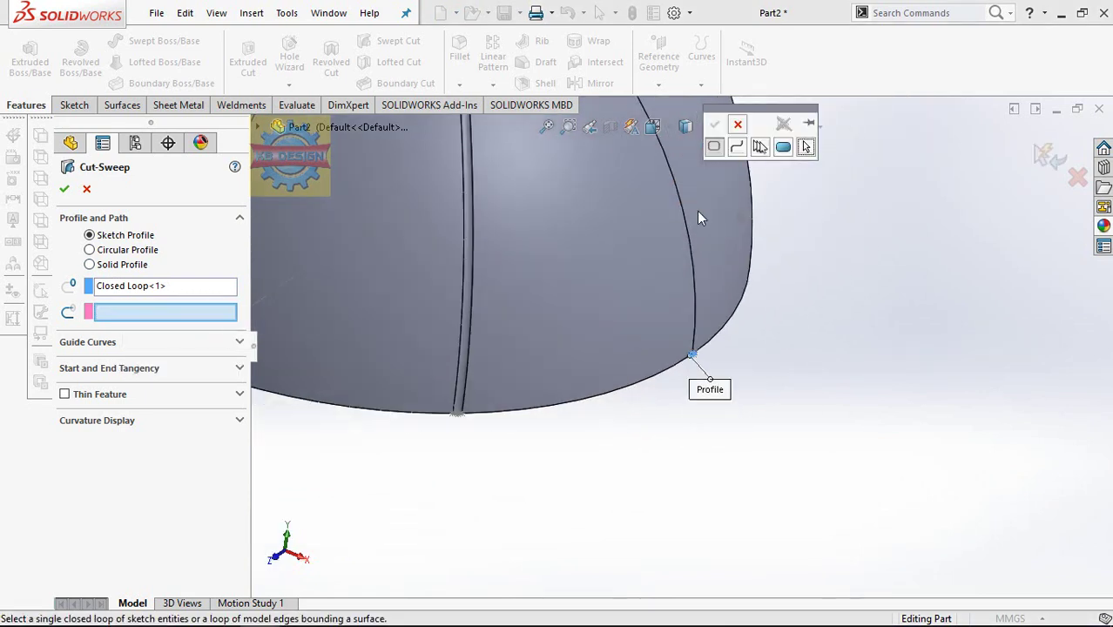
scroll(697, 211, "up", 2)
scroll(697, 165, "up", 2)
left_click(759, 147)
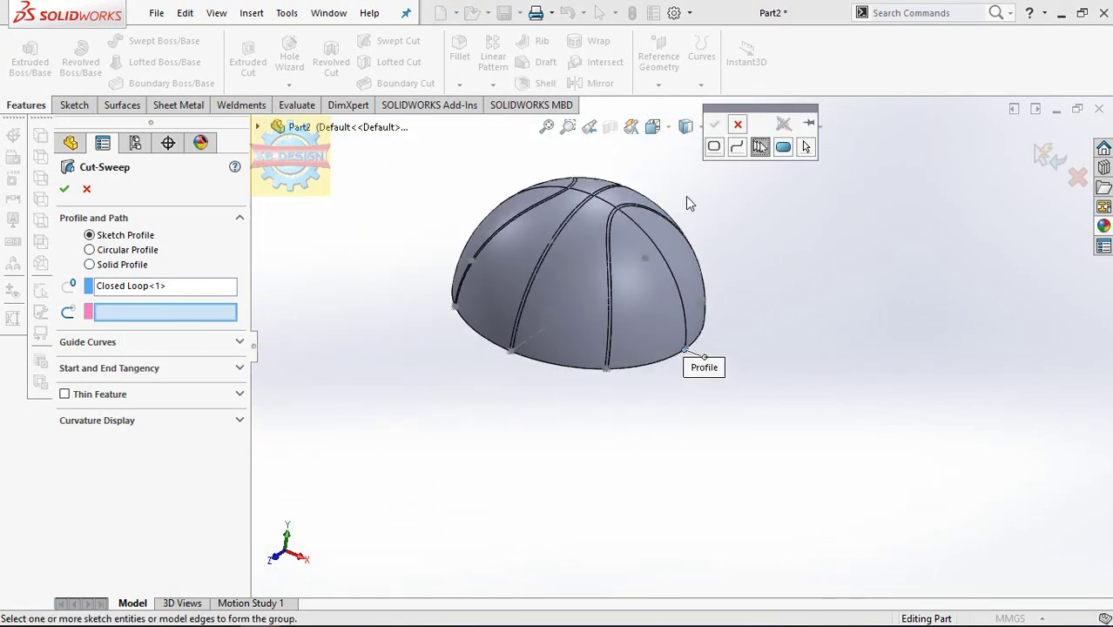
left_click(615, 216)
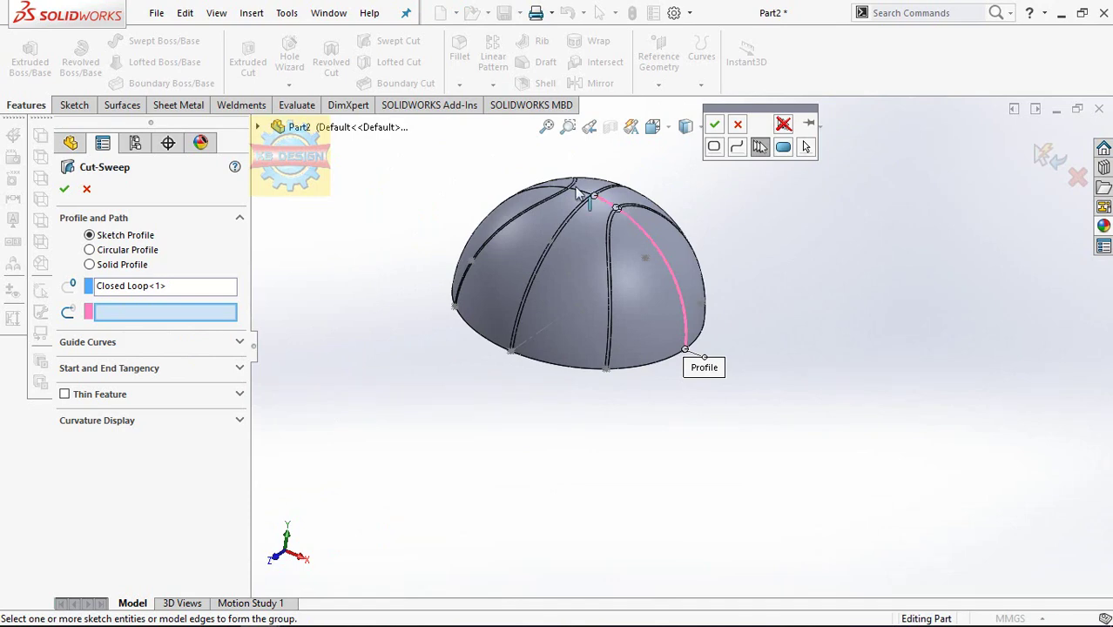
scroll(586, 186, "down", 3)
scroll(627, 290, "down", 3)
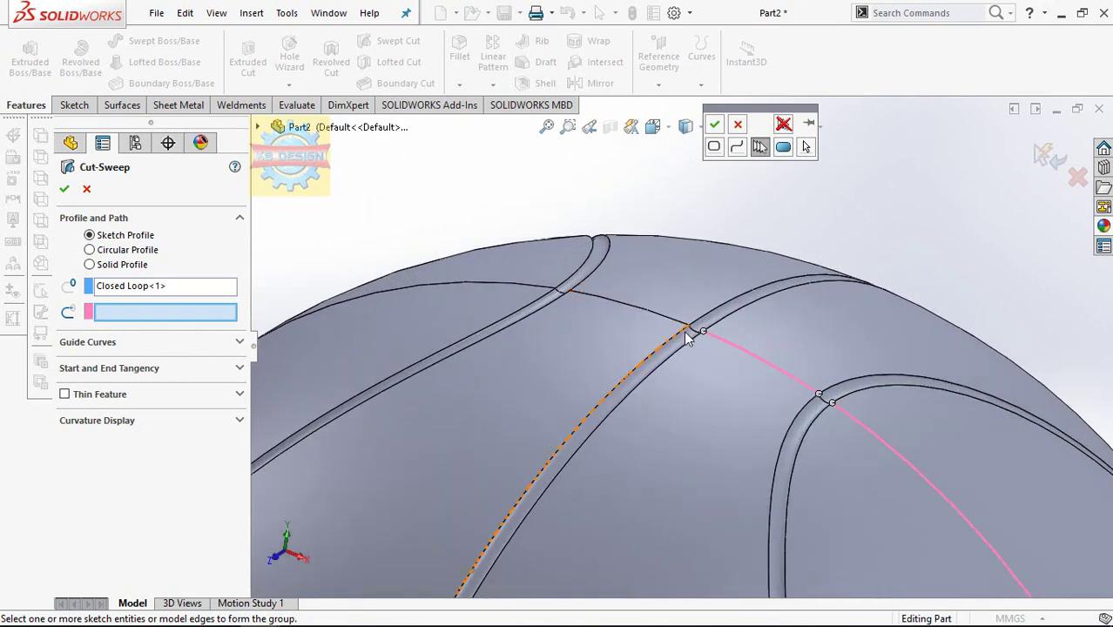
left_click(694, 328)
left_click(591, 300)
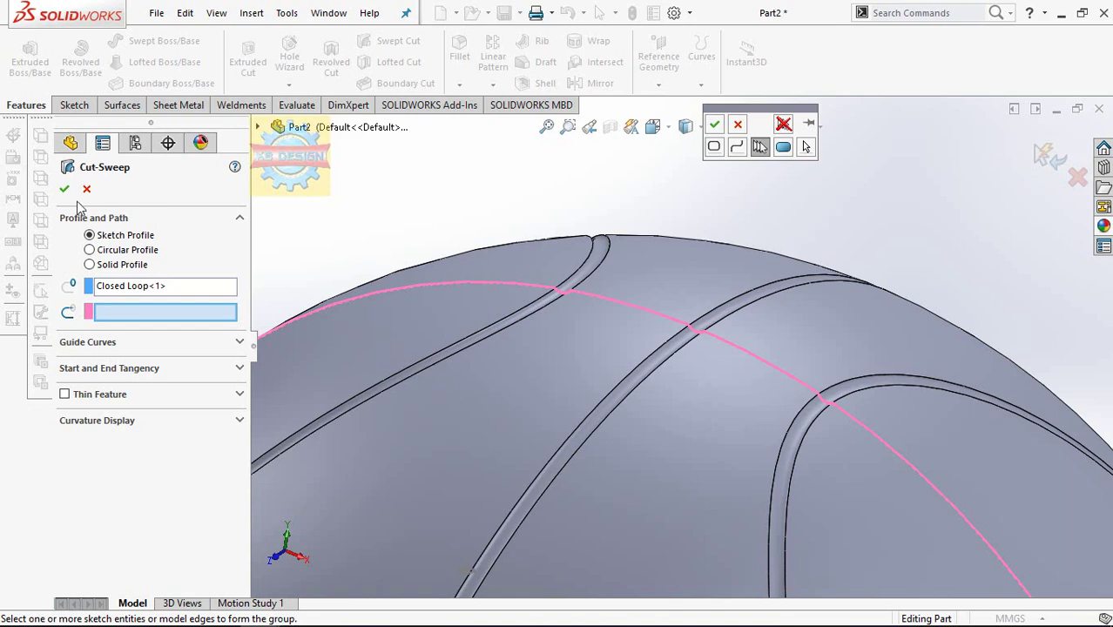
left_click(713, 126)
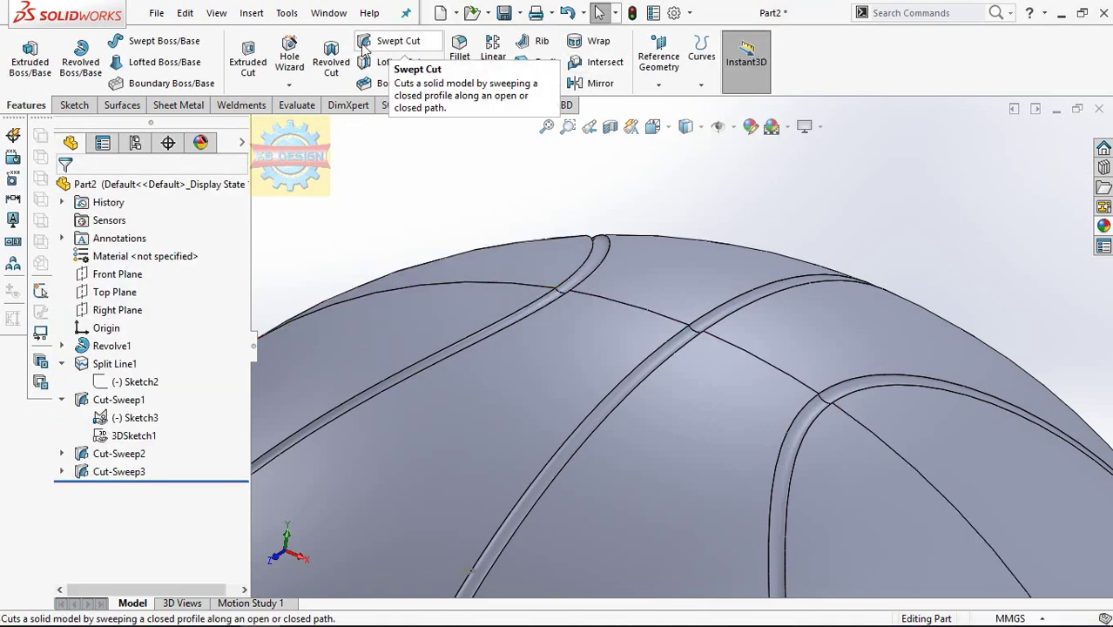
left_click(148, 444)
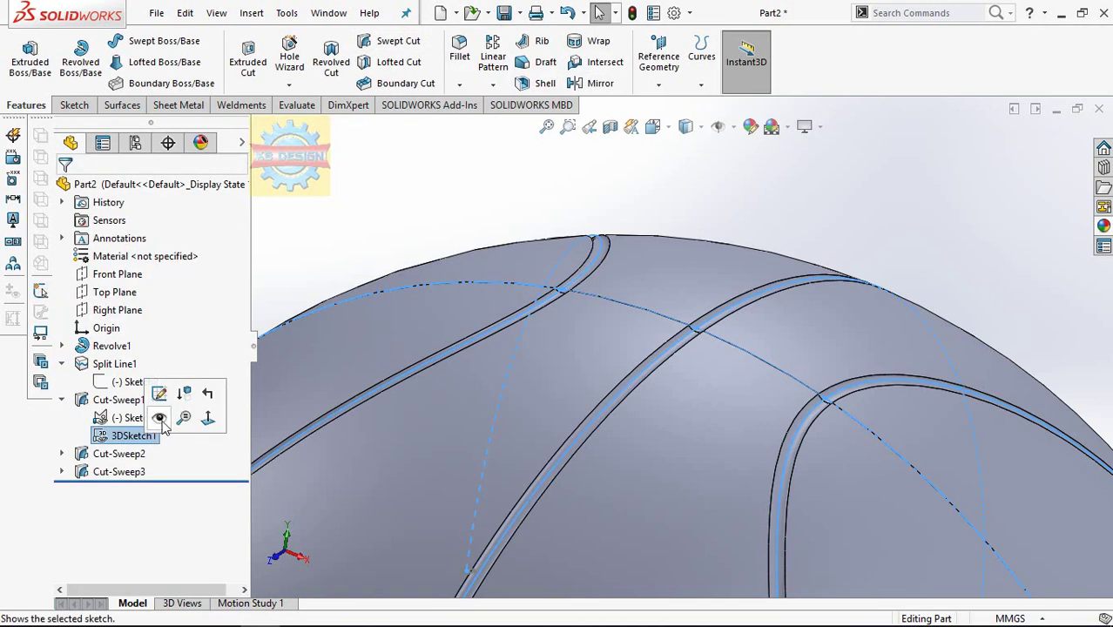
left_click(160, 419)
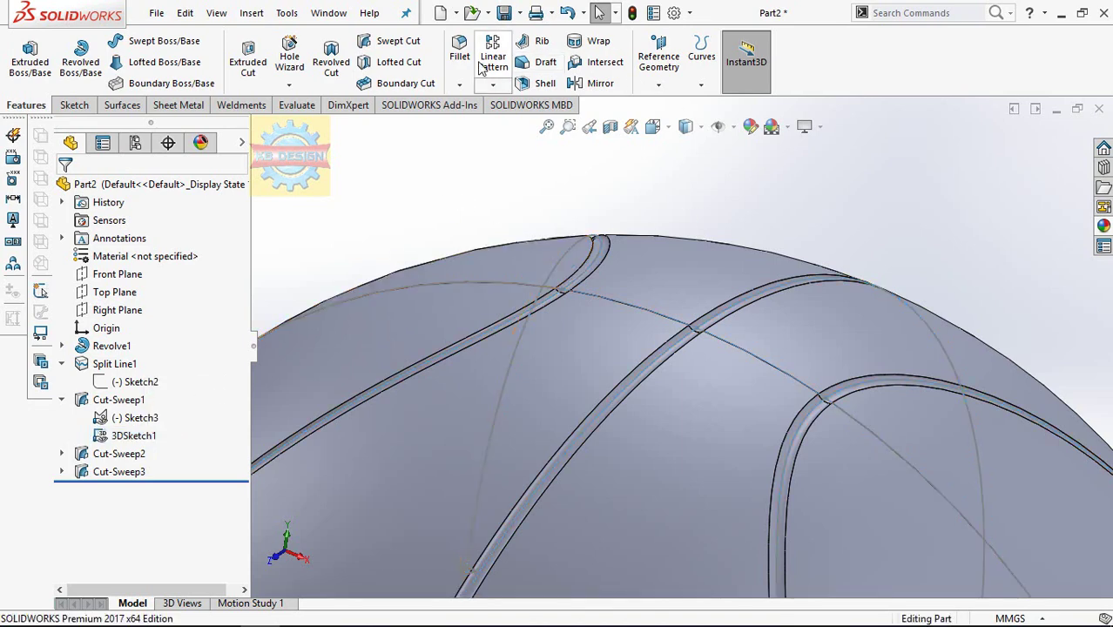
Step: Start another swept cut using the small rim circle as the closed profile loop
left_click(413, 45)
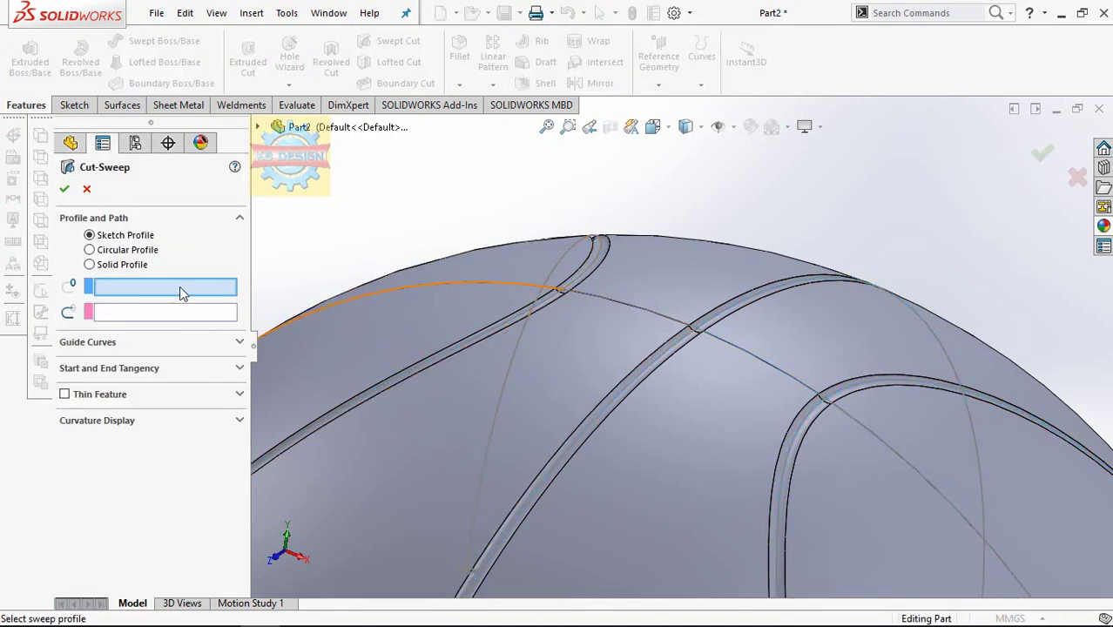
scroll(683, 366, "up", 5)
scroll(872, 366, "up", 3)
scroll(828, 413, "down", 4)
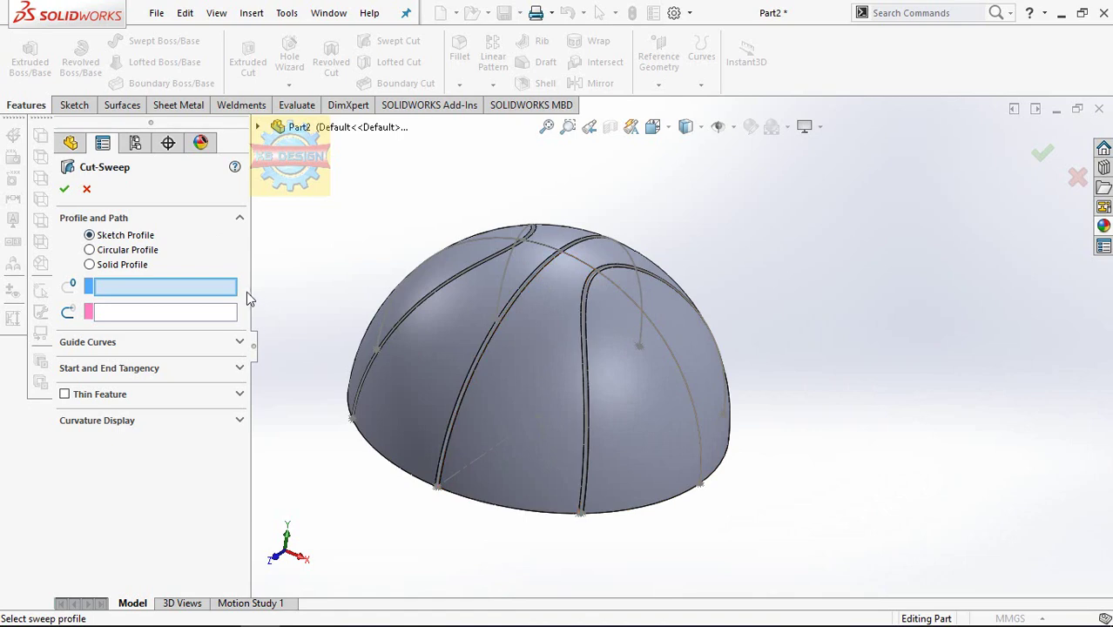
right_click(217, 296)
left_click(253, 318)
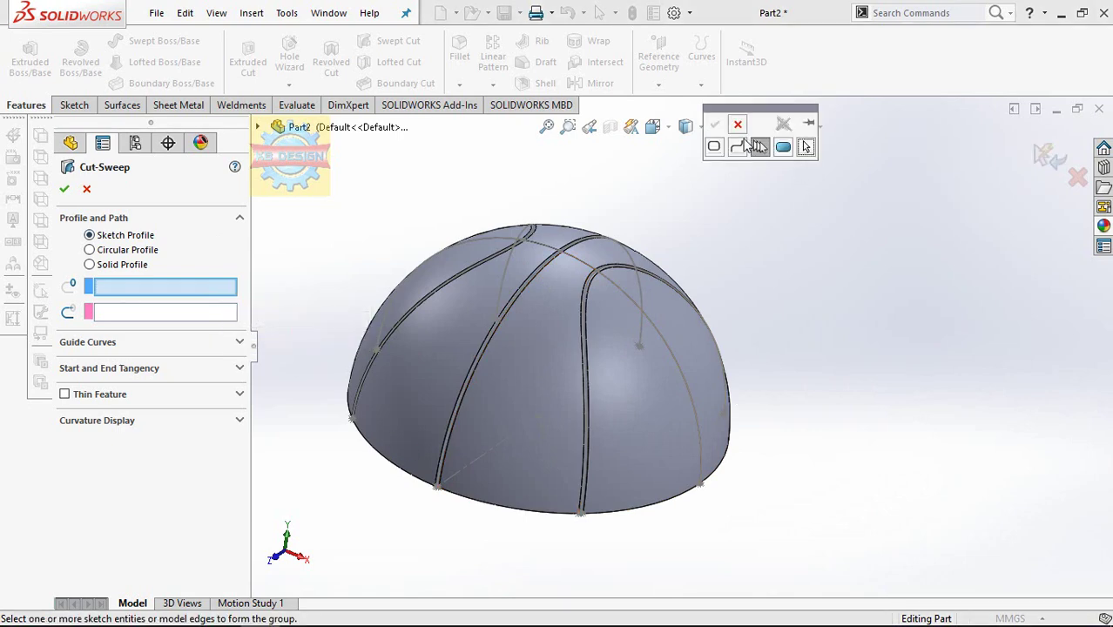
left_click(715, 147)
scroll(693, 348, "down", 3)
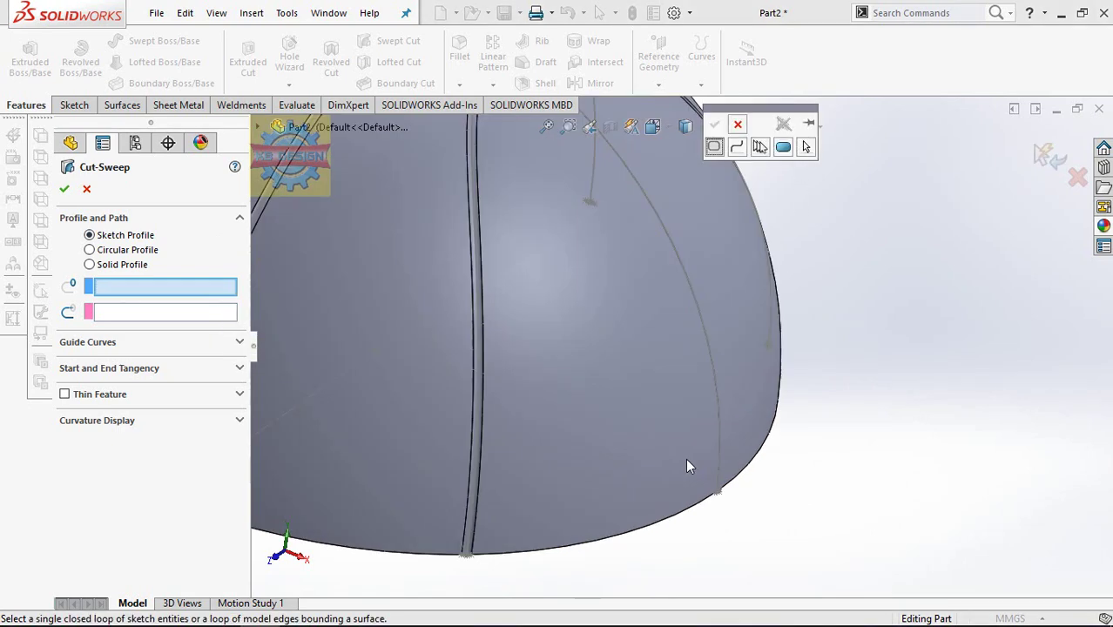
scroll(688, 464, "down", 2)
left_click(723, 495)
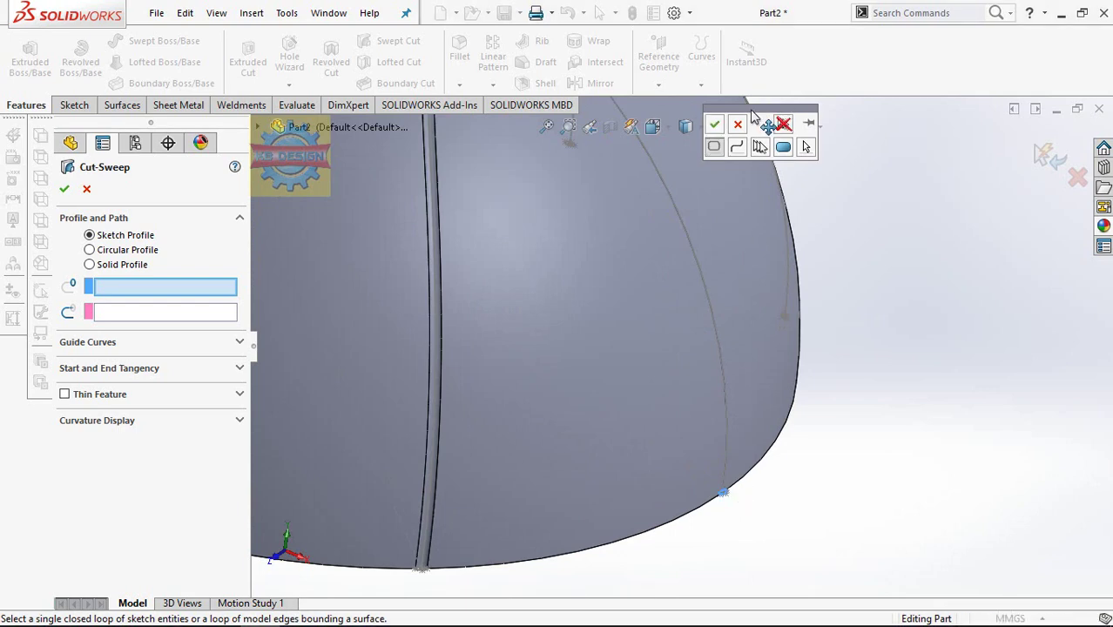
left_click(714, 129)
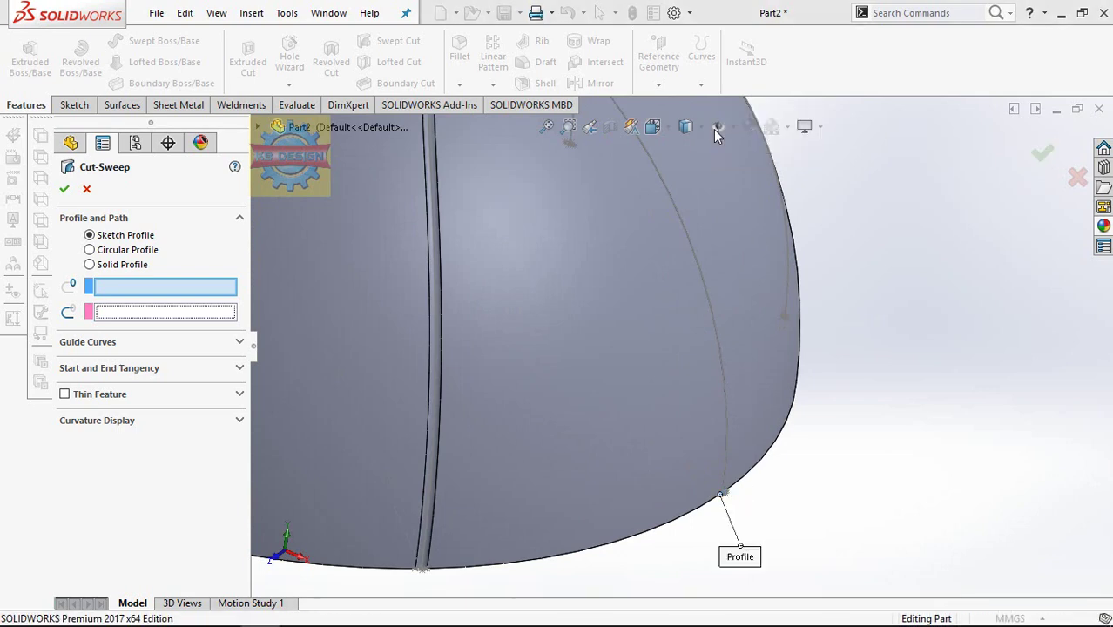
Step: Use the long crossing seam curve as the path and create Cut-Sweep4
right_click(168, 309)
left_click(195, 338)
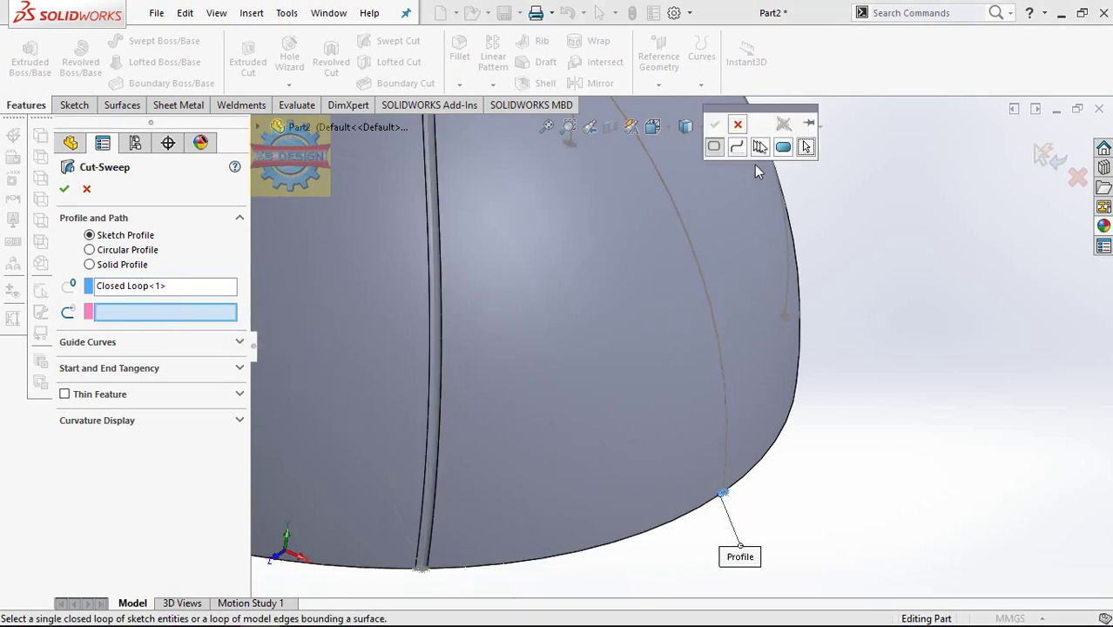
left_click(761, 149)
scroll(664, 201, "up", 3)
scroll(592, 192, "up", 1)
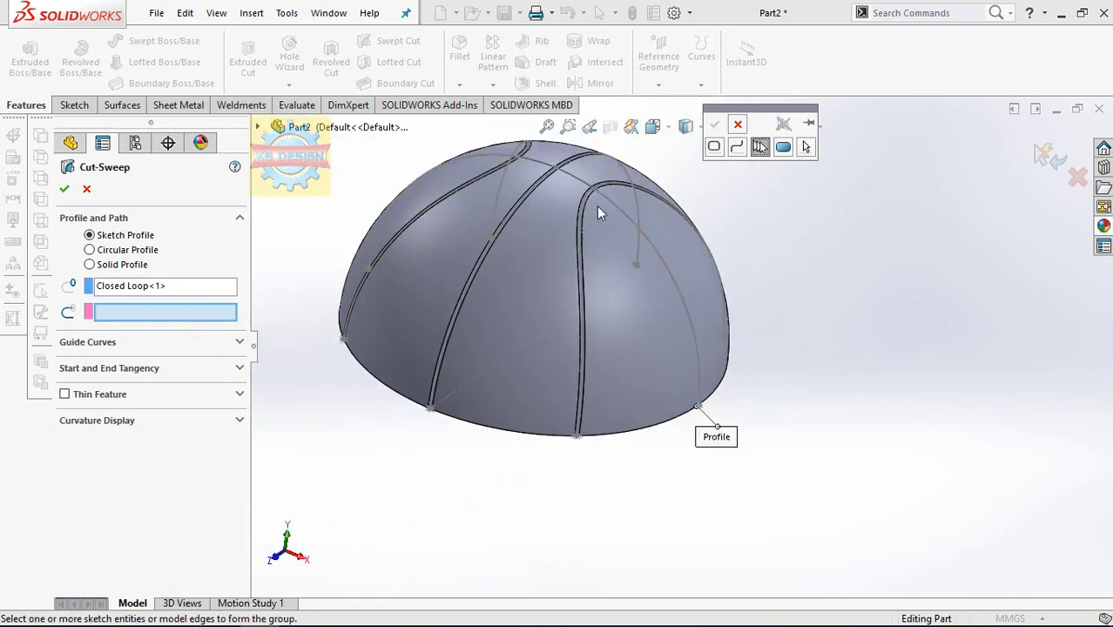
left_click(609, 197)
scroll(634, 236, "down", 3)
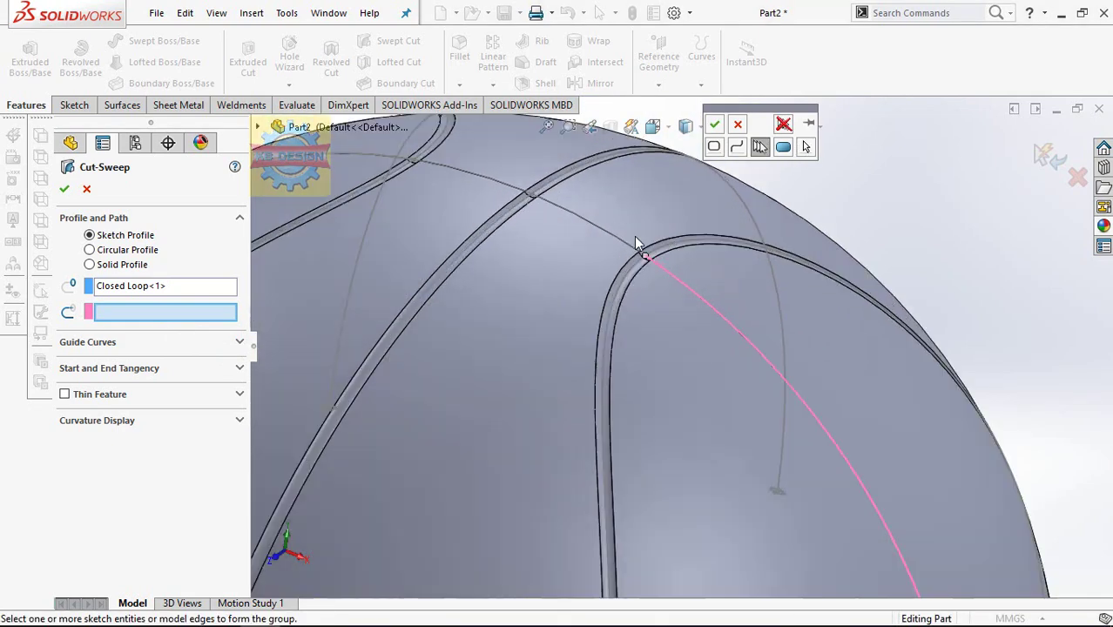
scroll(586, 223, "down", 2)
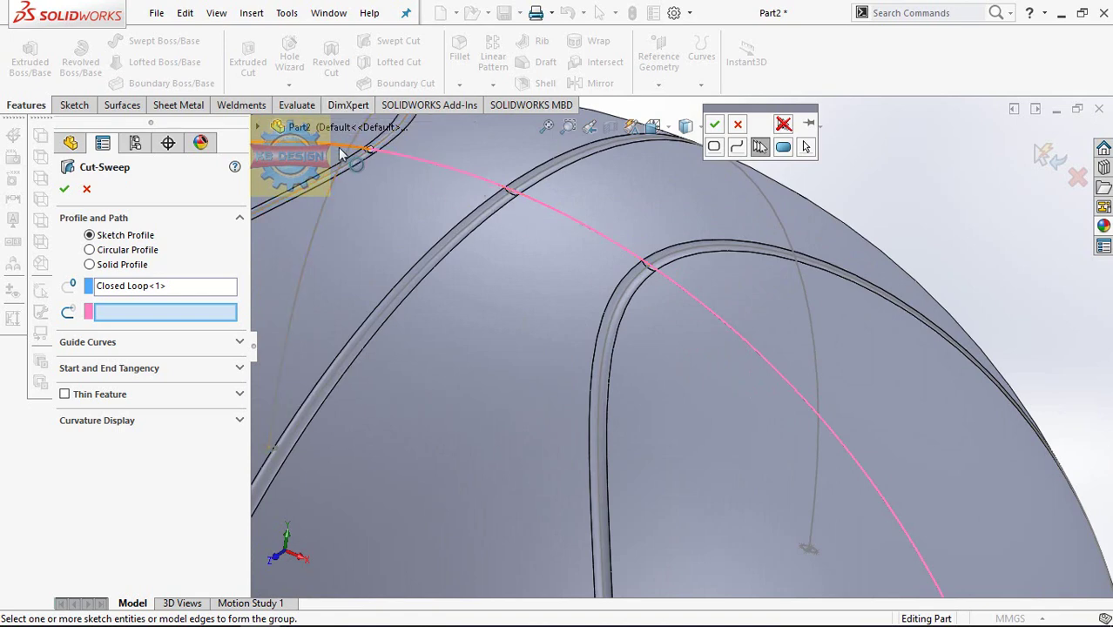
scroll(684, 237, "up", 4)
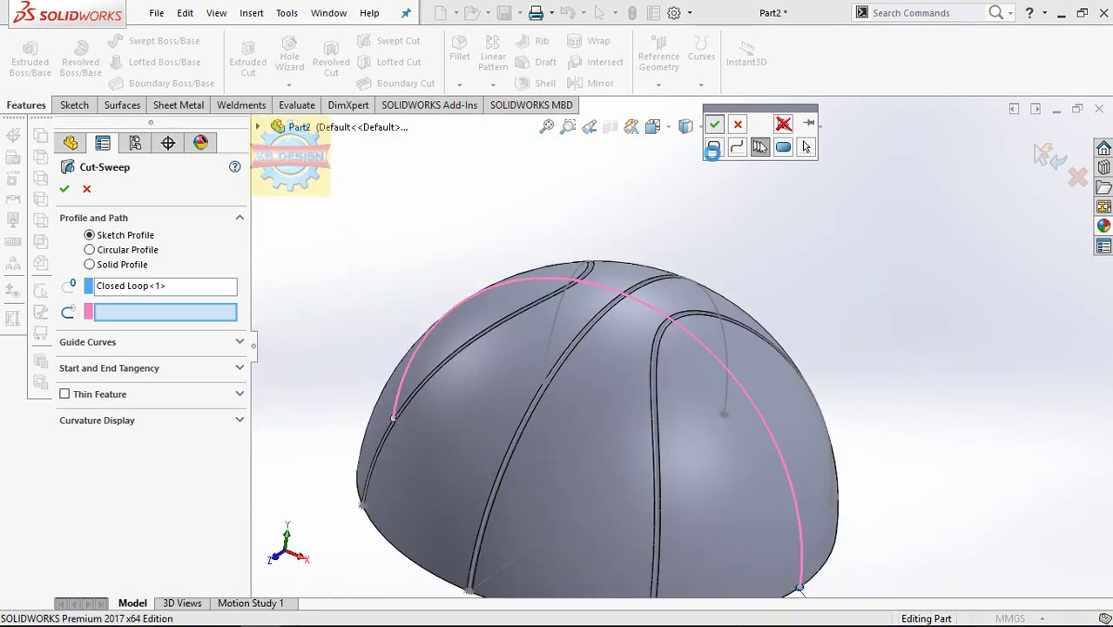
left_click(718, 127)
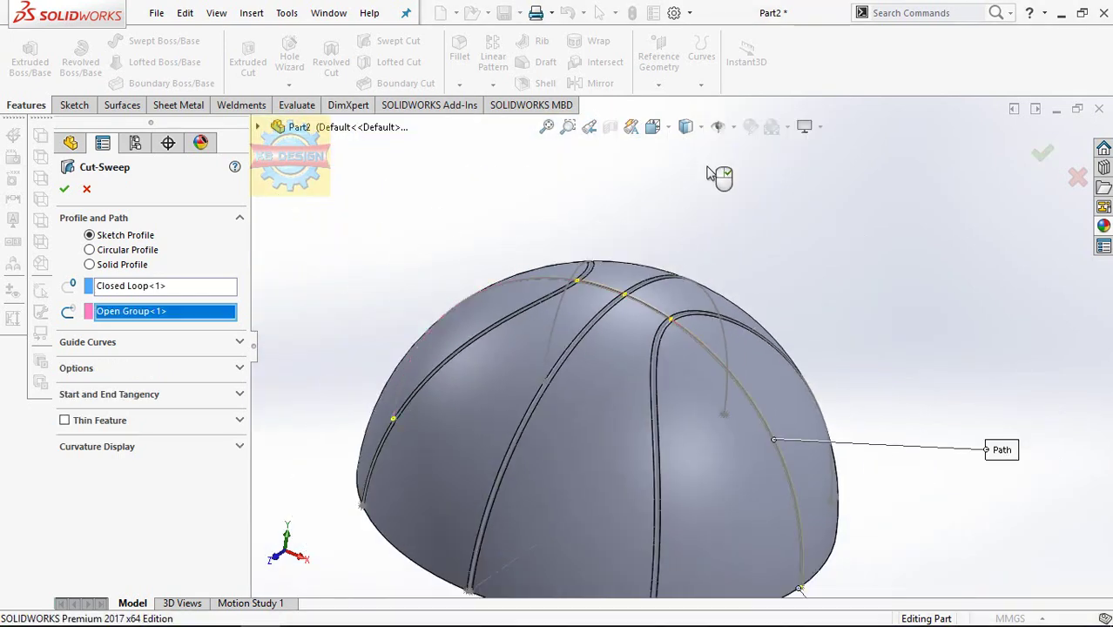
left_click(63, 189)
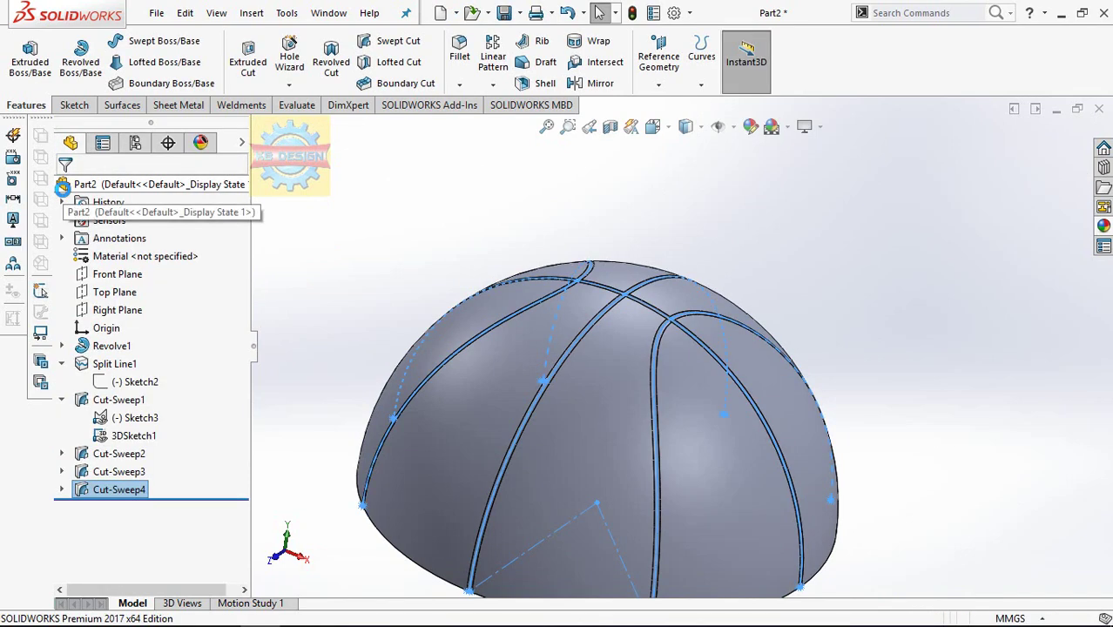
Step: Hide the 3D sketch curves and Sketch3 so the dome is clear
left_click(134, 436)
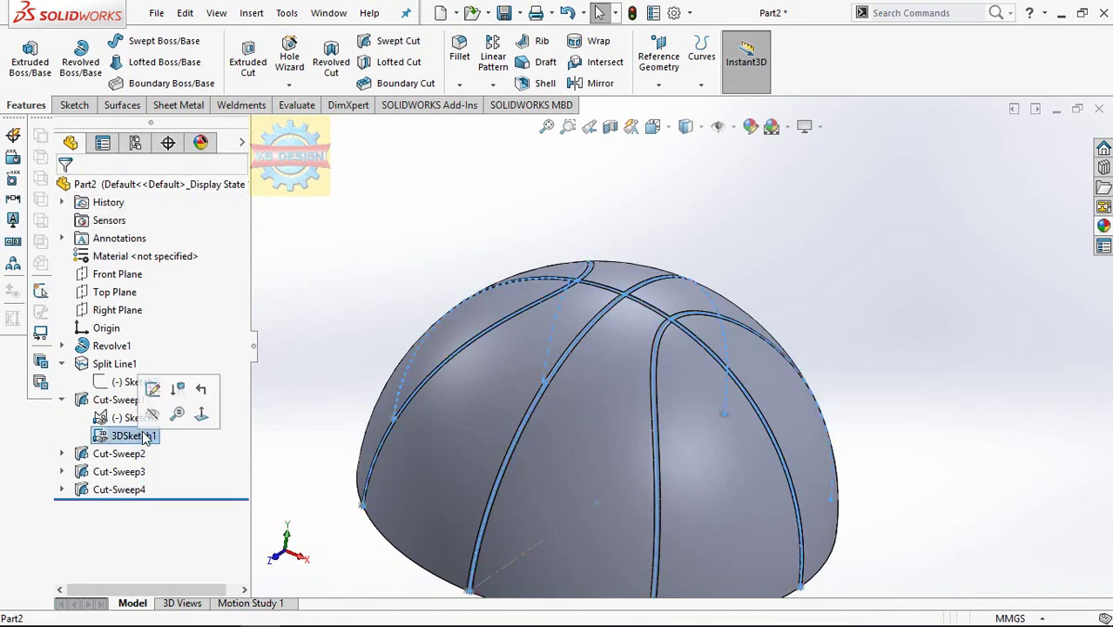
left_click(154, 388)
mouse_move(732, 342)
middle_mouse_down()
mouse_move(736, 405)
mouse_move(795, 233)
middle_mouse_up()
scroll(720, 442, "down", 3)
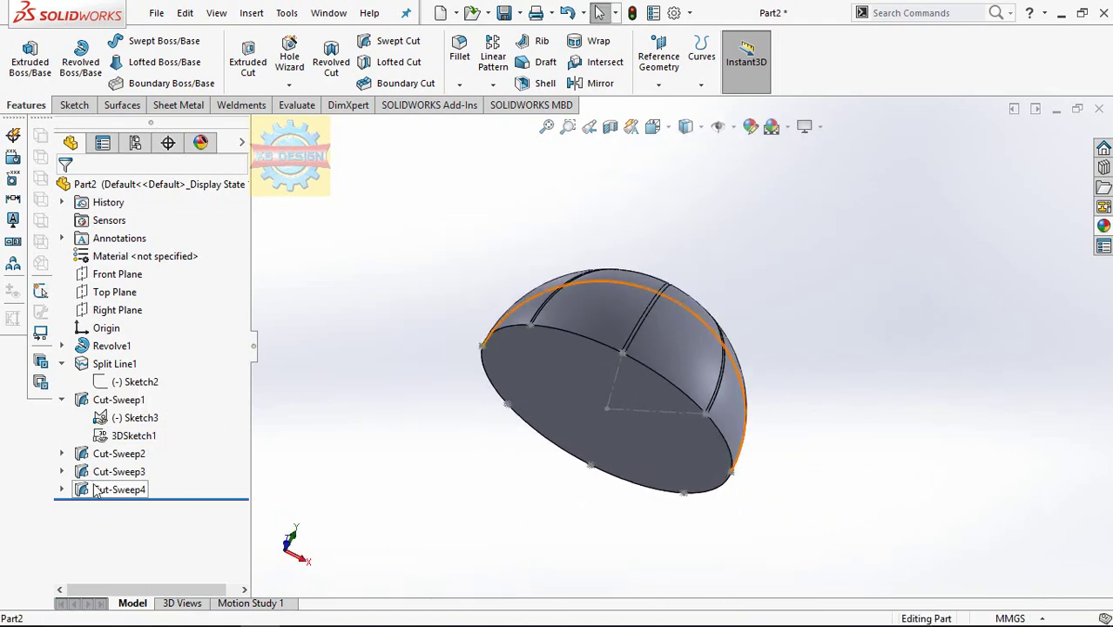
left_click(61, 489)
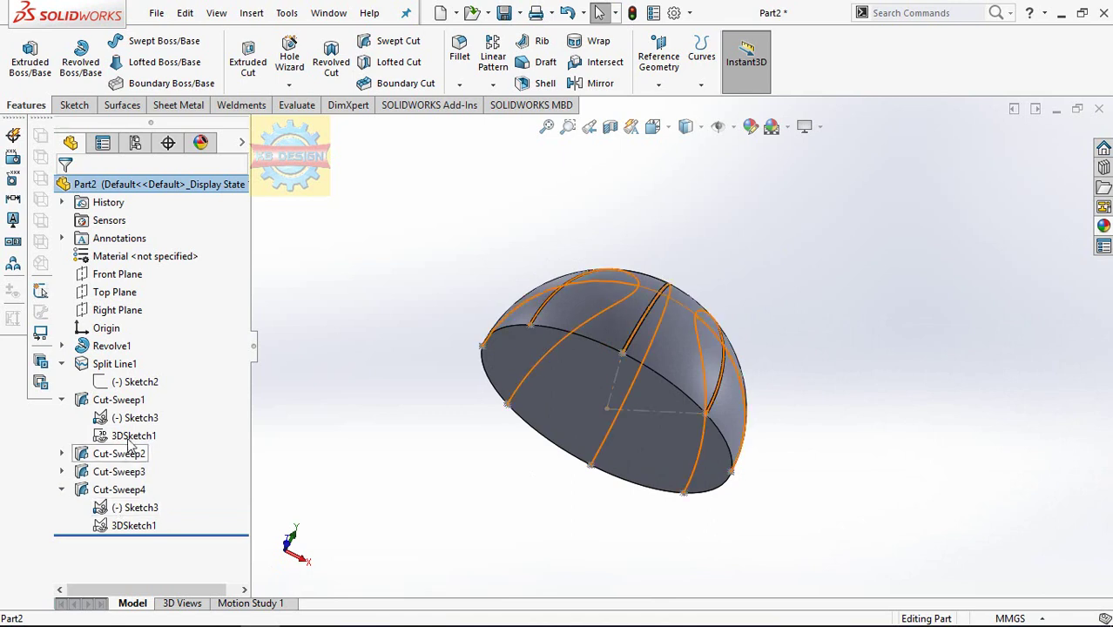
left_click(135, 418)
left_click(152, 371)
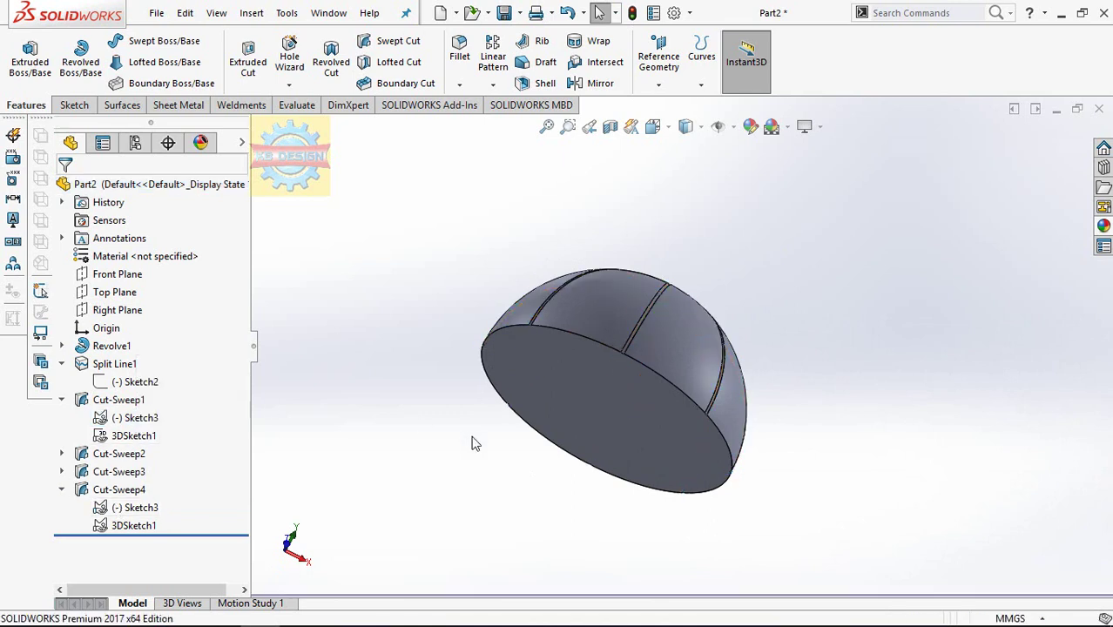
Step: Shell the dome to 1.5 mm, removing the flat base face, and accept the warning
left_click(582, 360)
left_click(542, 83)
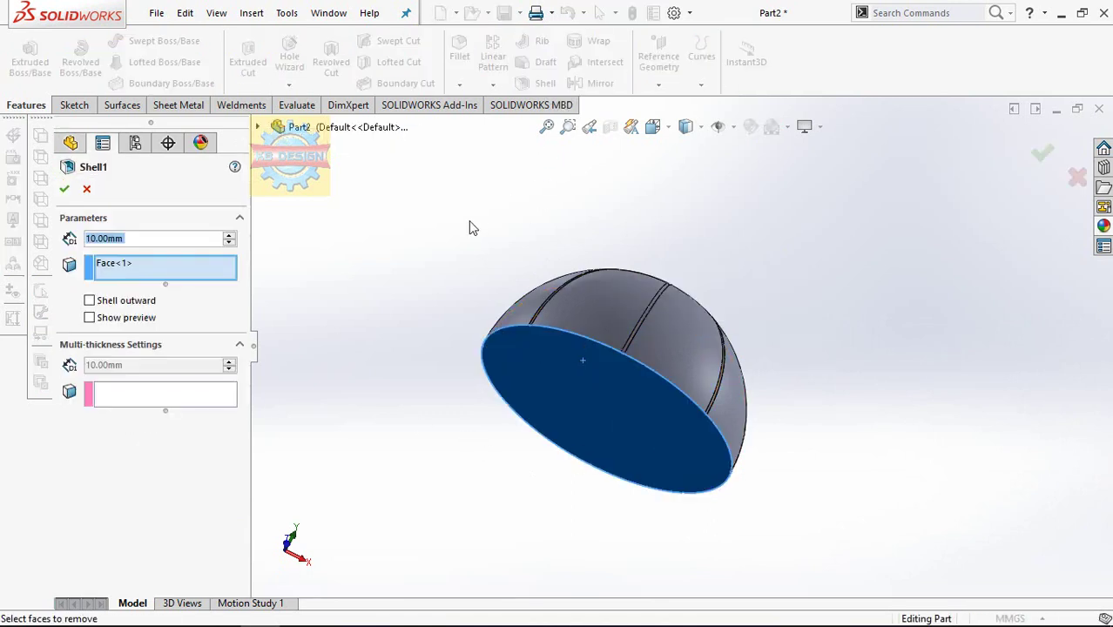
type("1.5")
key("Return")
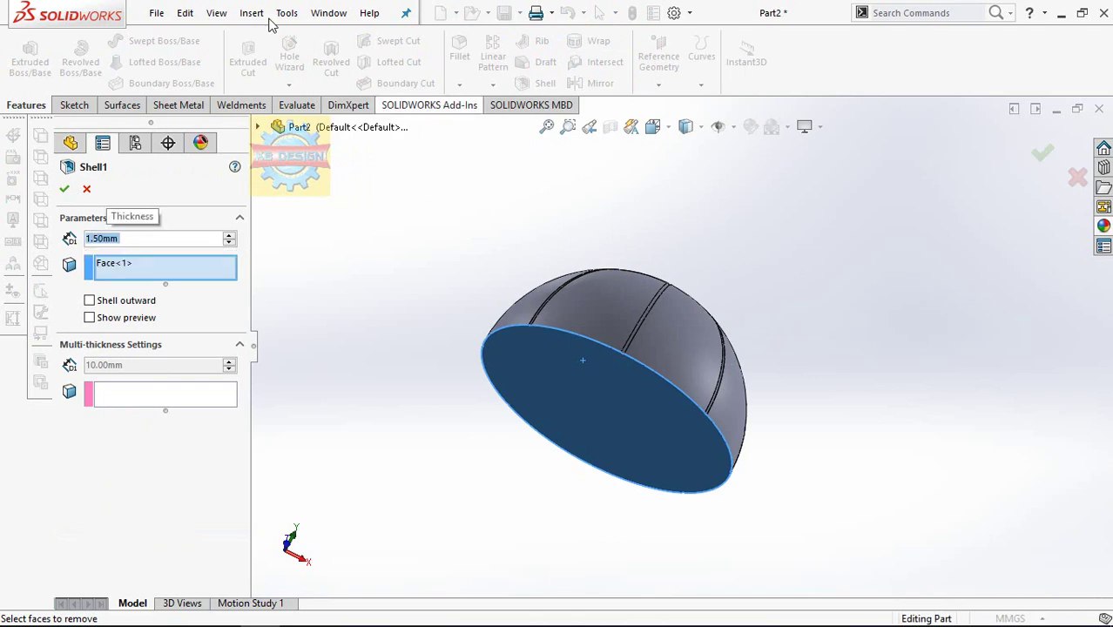
left_click(64, 188)
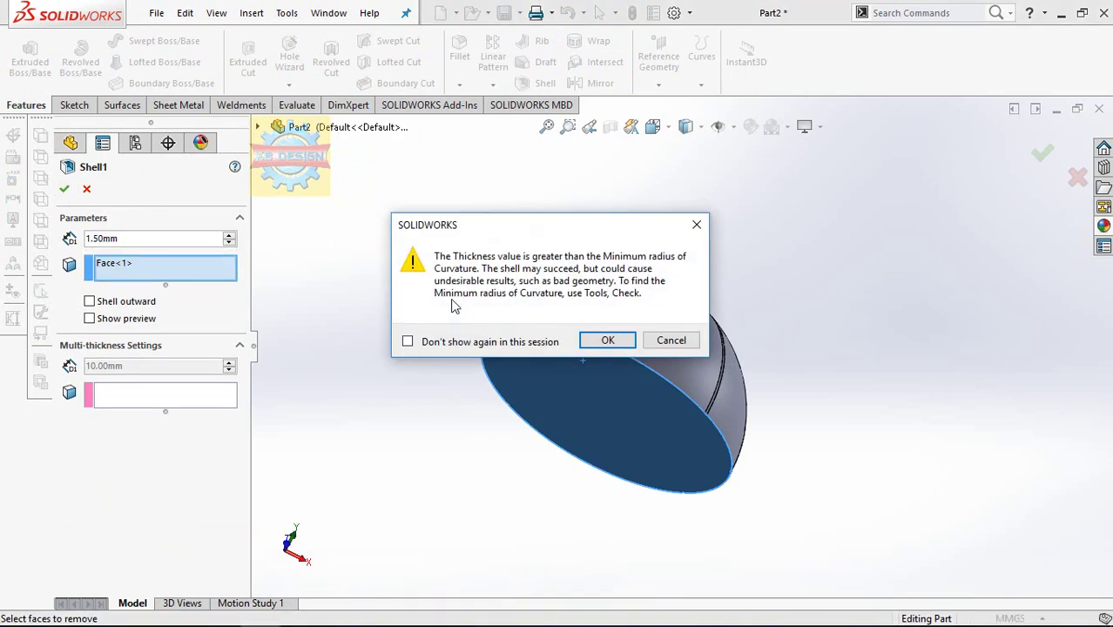
key("Return")
mouse_move(564, 320)
middle_mouse_down()
mouse_move(716, 300)
mouse_move(724, 440)
mouse_move(671, 368)
mouse_move(651, 405)
mouse_move(671, 462)
middle_mouse_up()
scroll(708, 352, "down", 2)
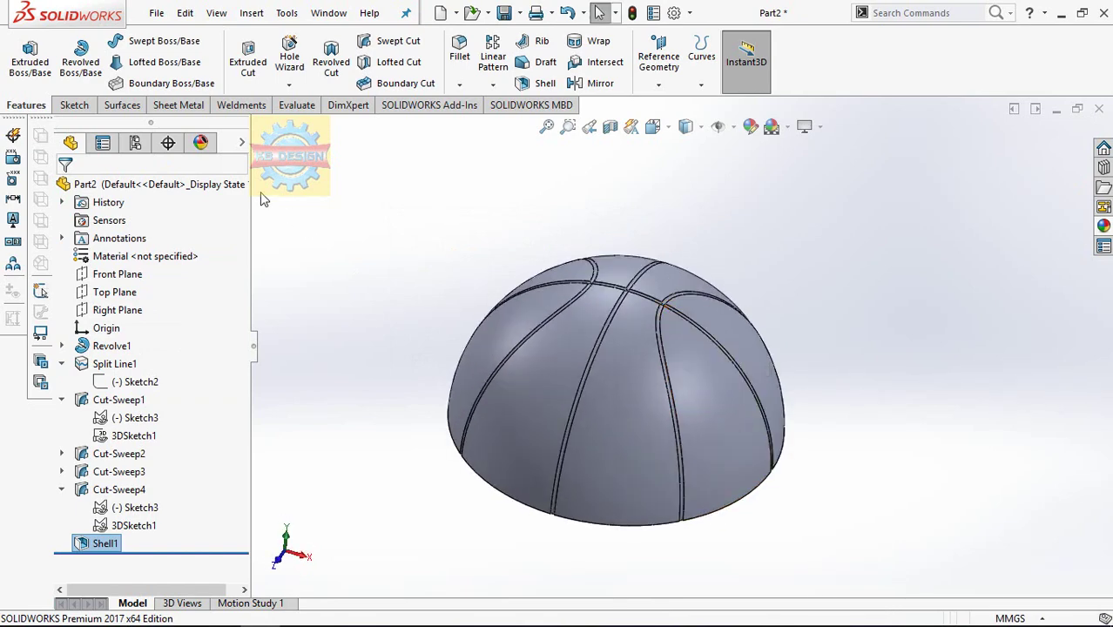
Step: Give the whole part a black appearance
left_click(207, 149)
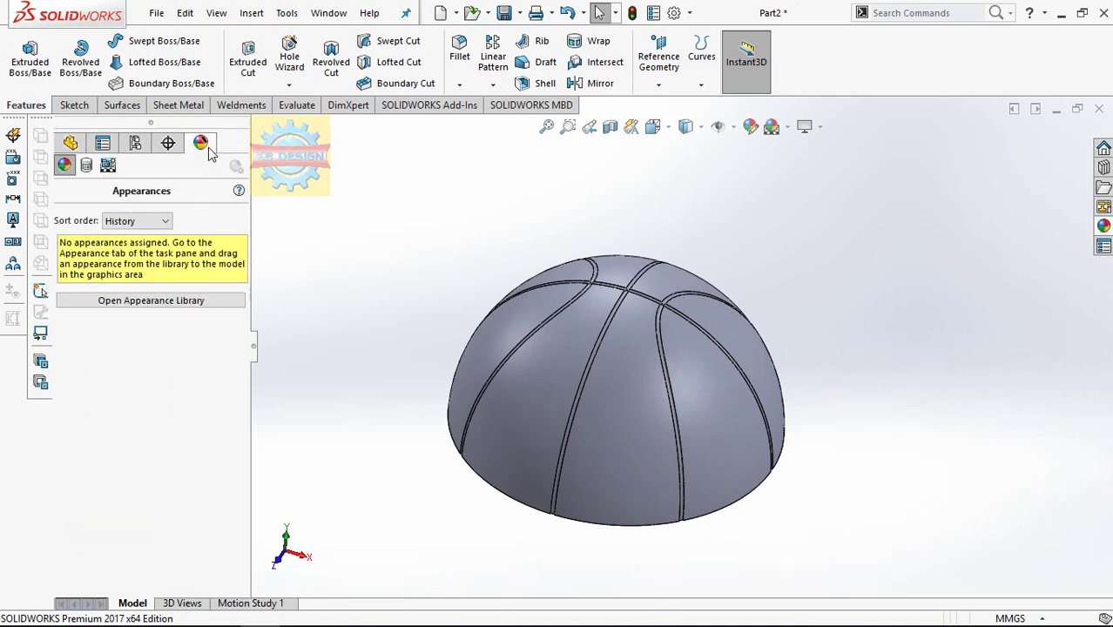
left_click(74, 143)
left_click(662, 358)
right_click(645, 261)
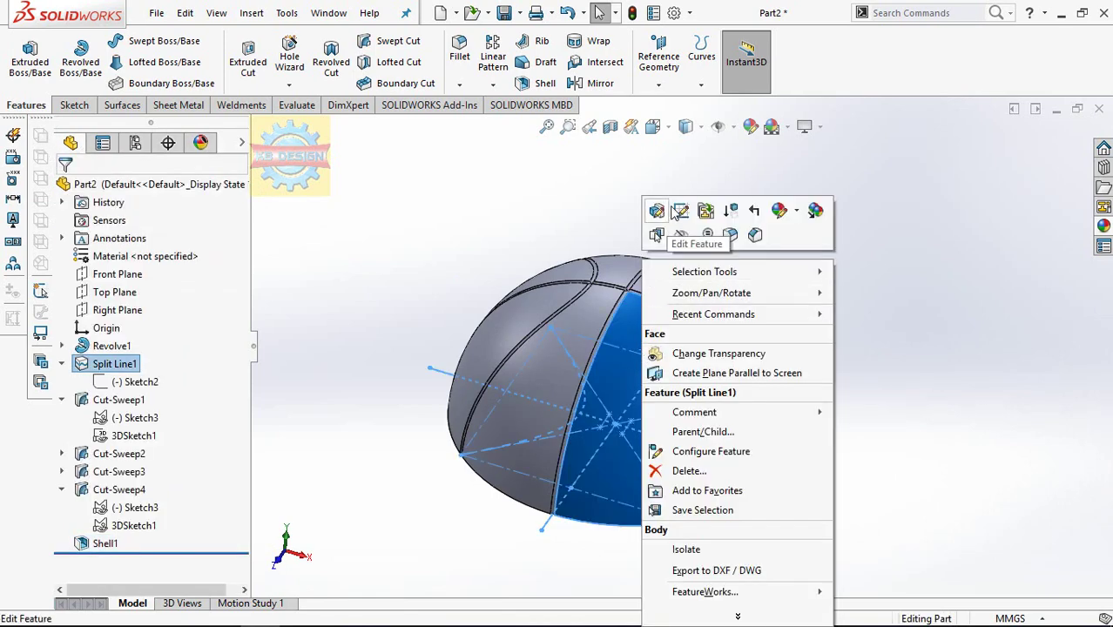
left_click(782, 212)
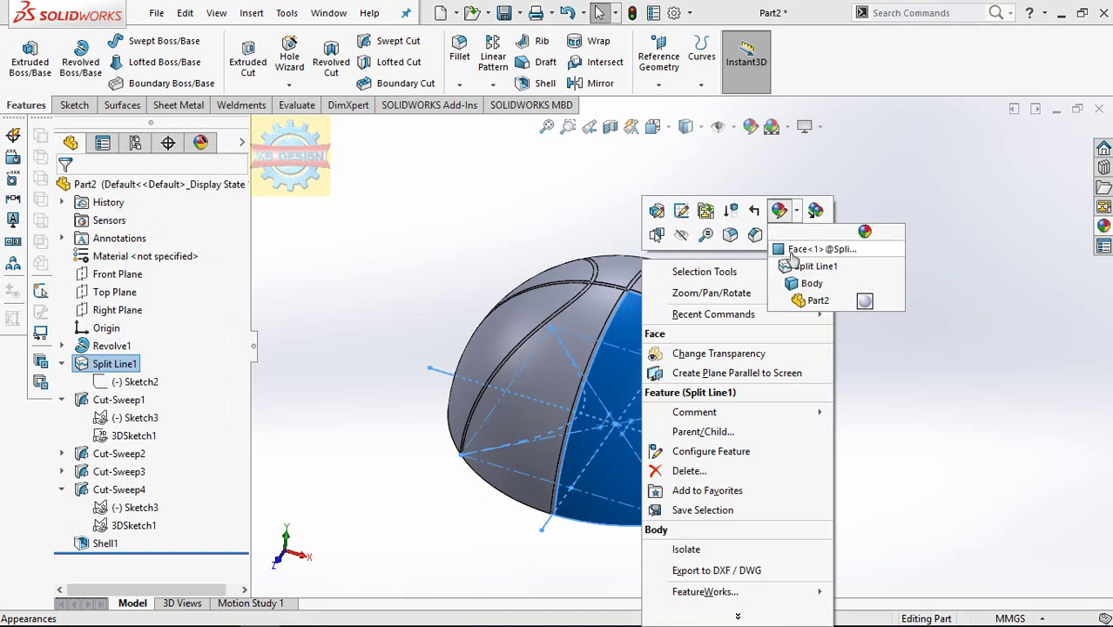
left_click(815, 300)
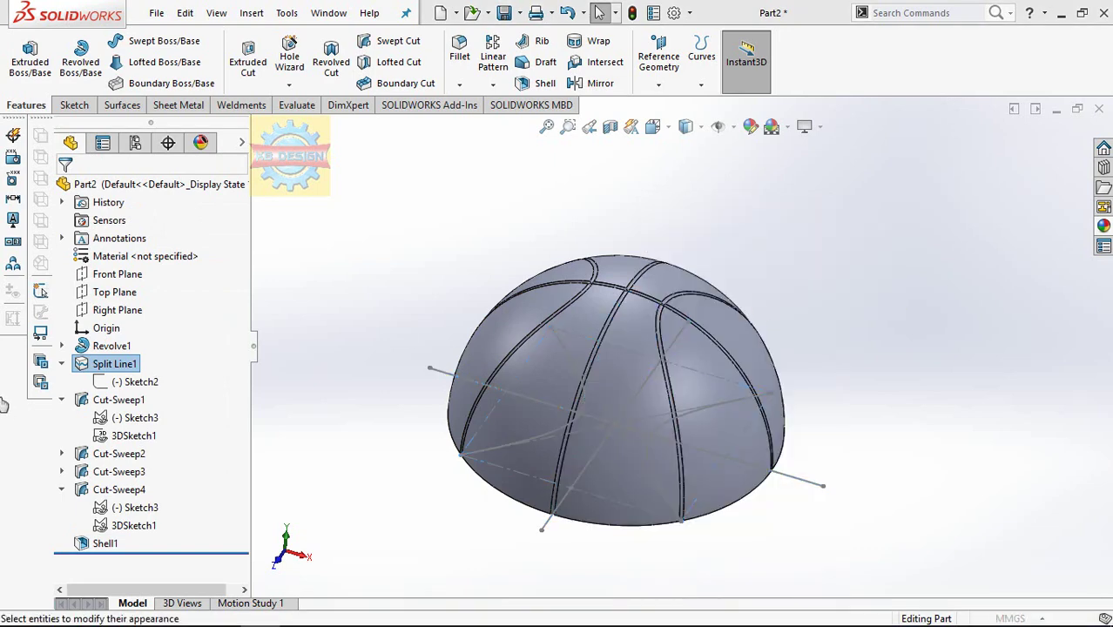
left_click(184, 528)
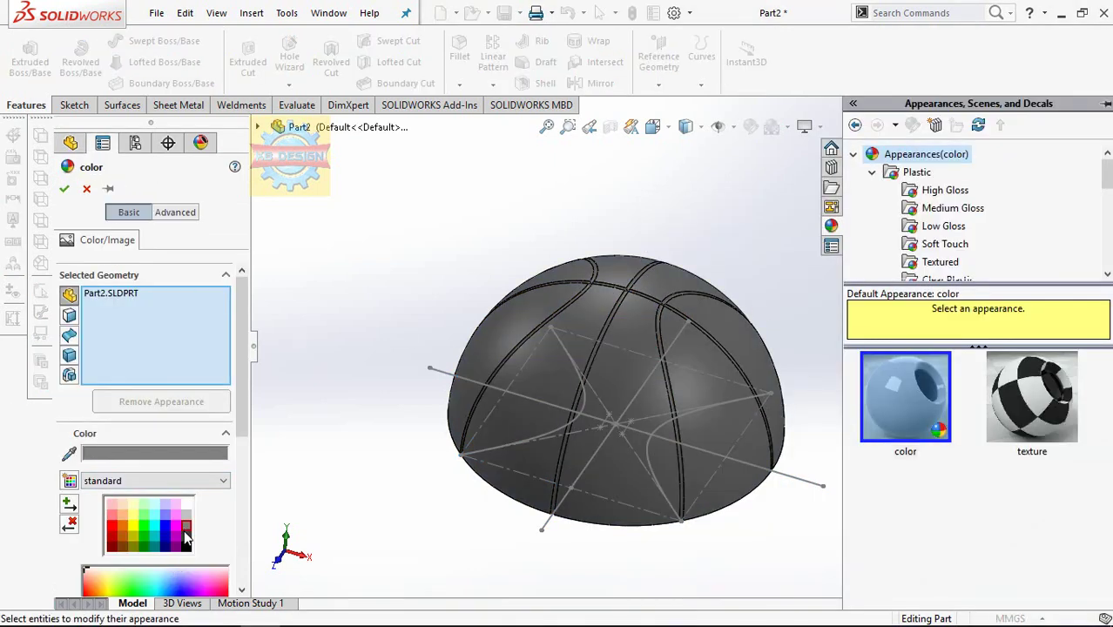
left_click(186, 542)
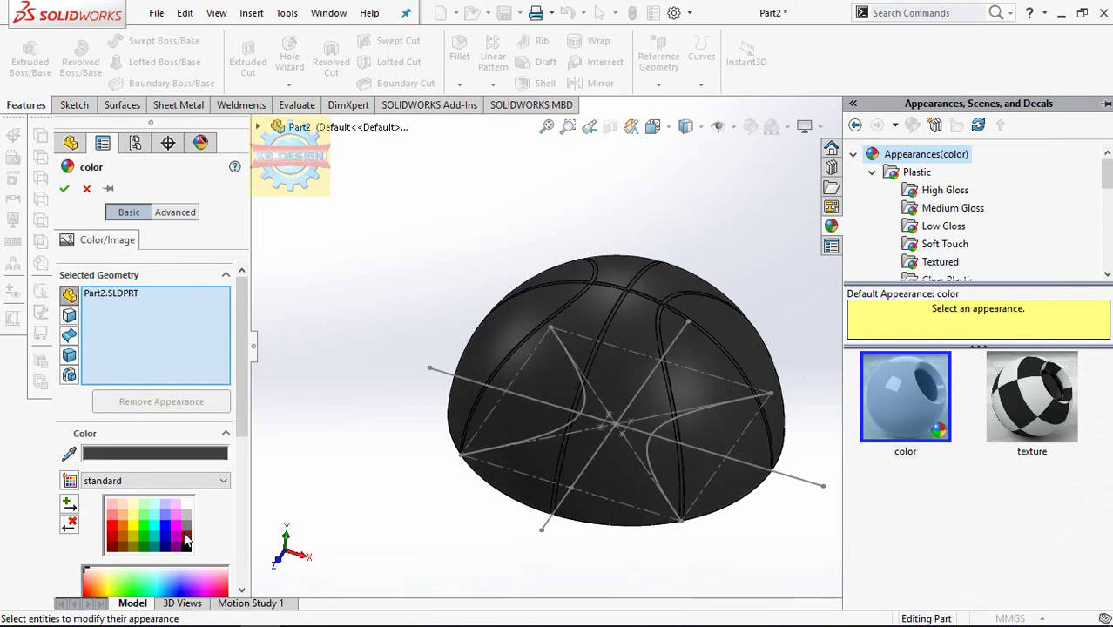
left_click(64, 190)
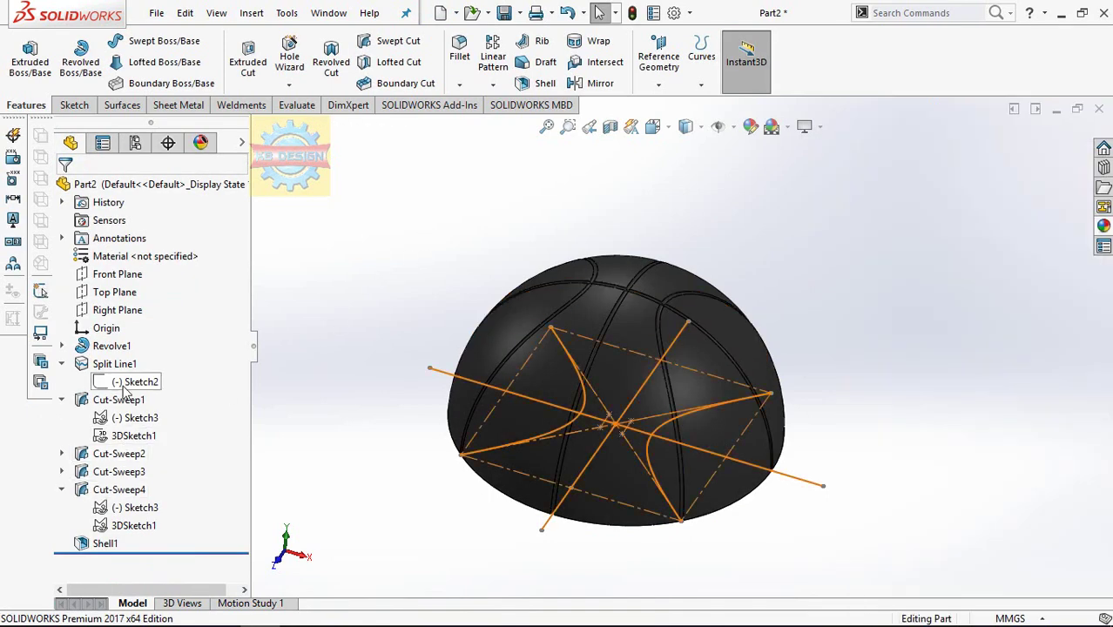
Step: Apply an orange face appearance to all the dome's split panels
left_click(124, 387)
left_click(550, 350)
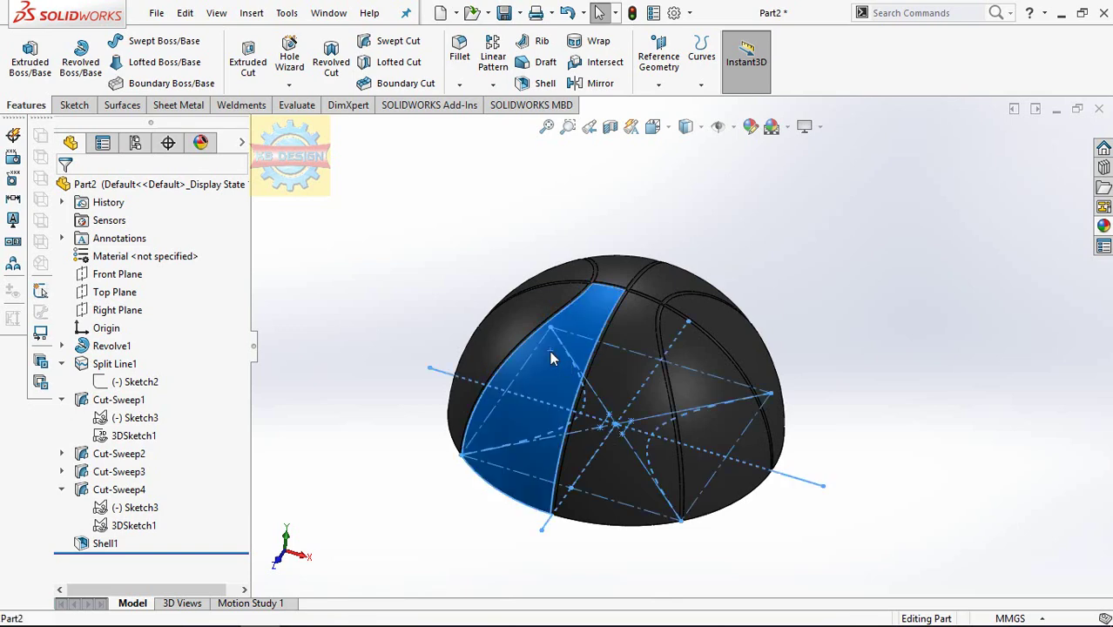
right_click(549, 351)
left_click(697, 264)
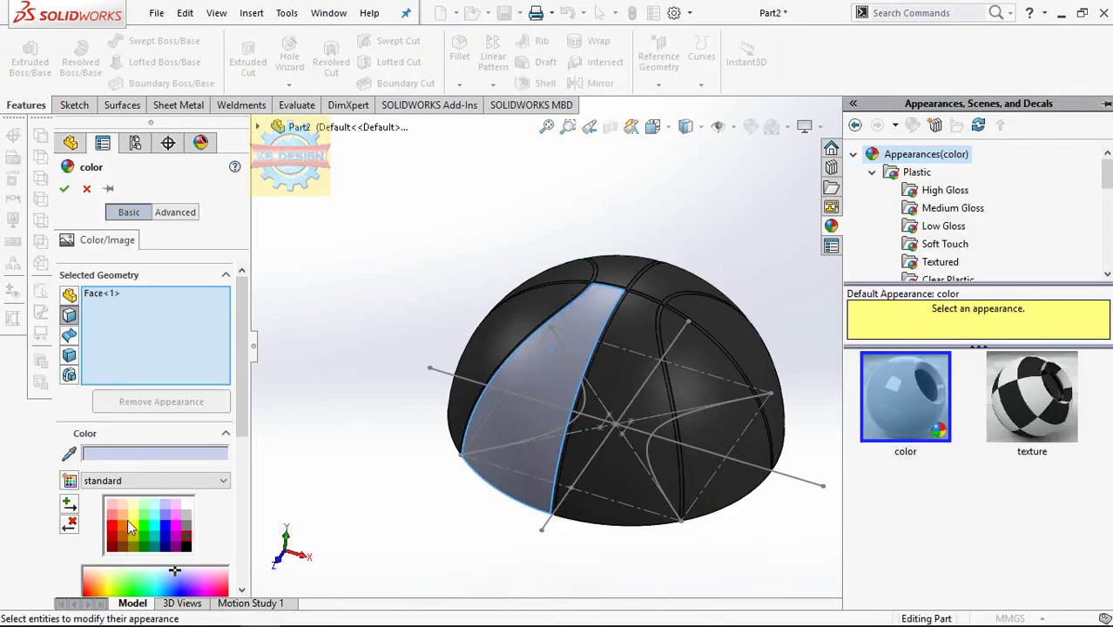
left_click(125, 523)
left_click(566, 279)
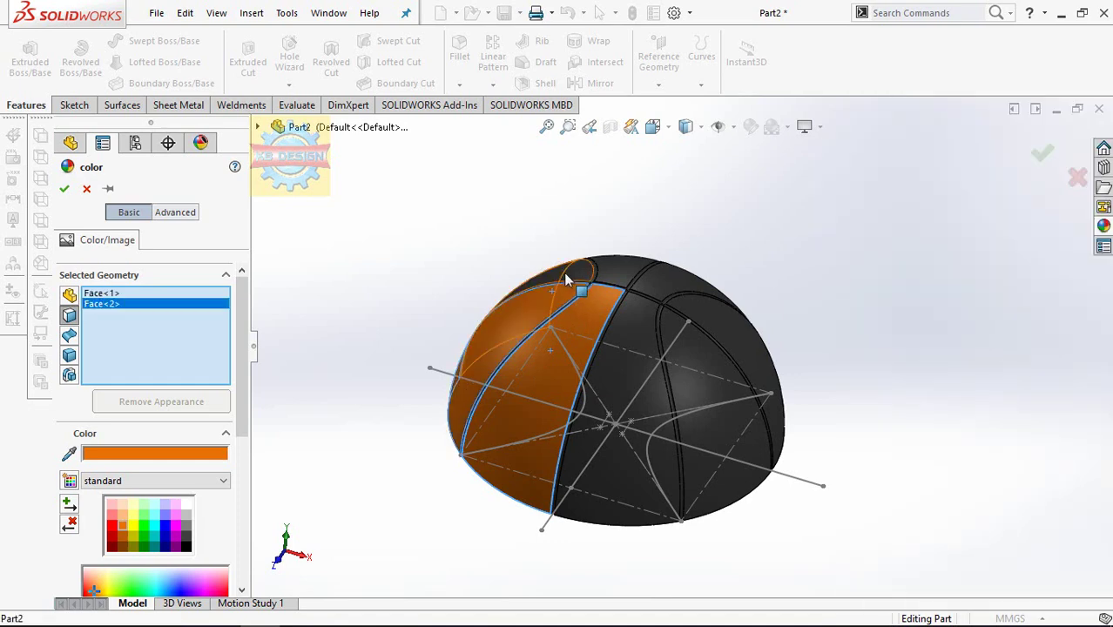
left_click(605, 271)
left_click(642, 296)
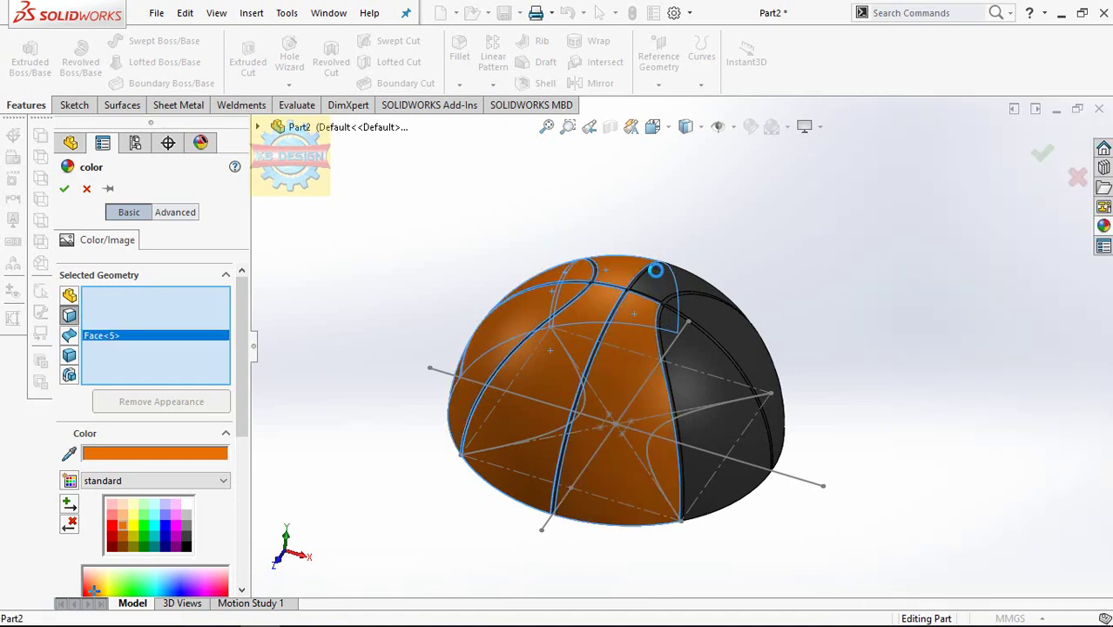
left_click(671, 291)
left_click(699, 321)
left_click(698, 344)
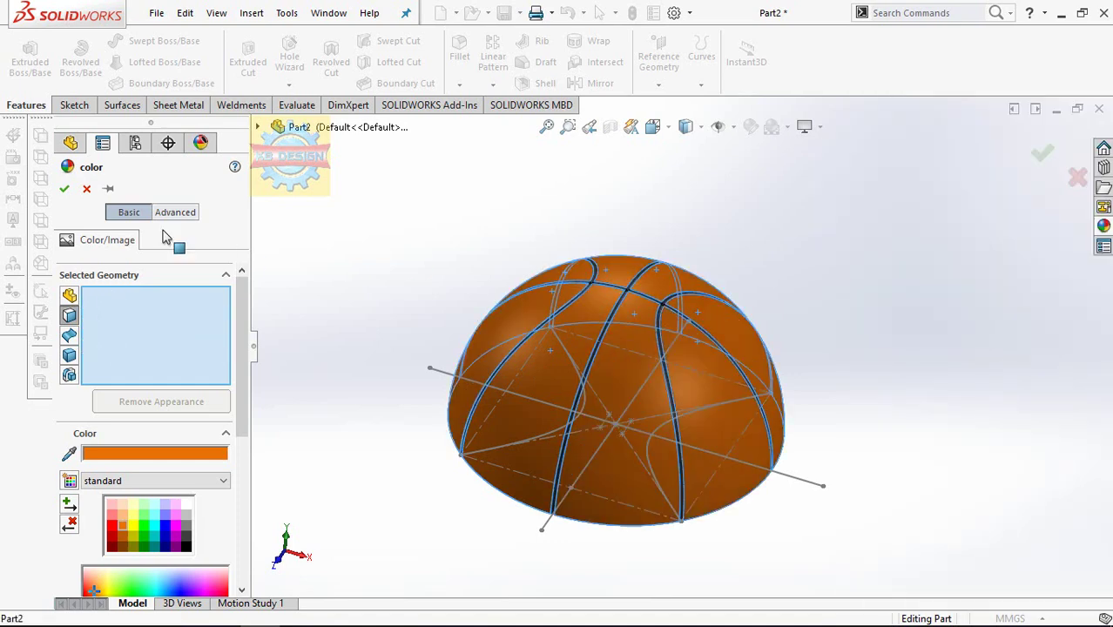
left_click(64, 189)
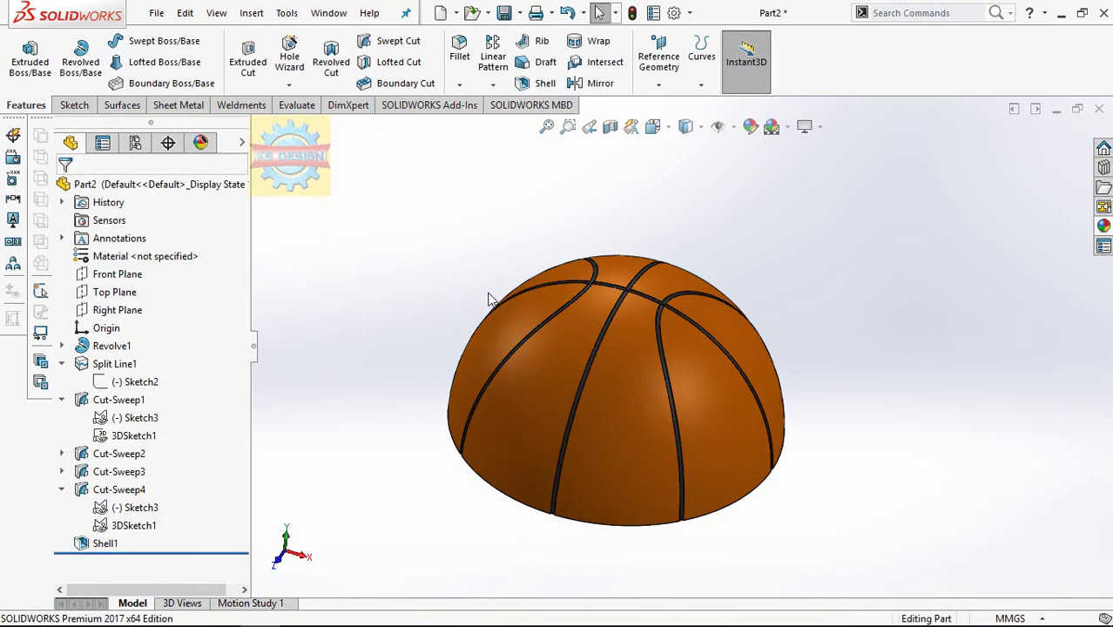
Step: Mirror the Shell1 body about Top Plane to form the lower half
mouse_move(490, 299)
middle_mouse_down()
mouse_move(472, 435)
mouse_move(539, 186)
middle_mouse_up()
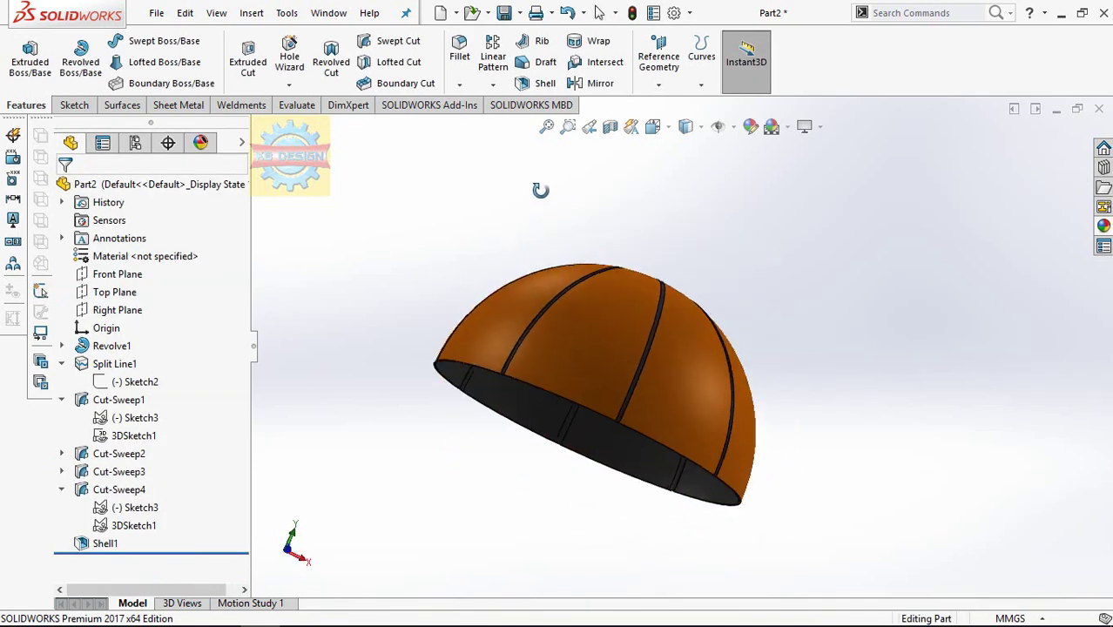
left_click(493, 84)
left_click(514, 144)
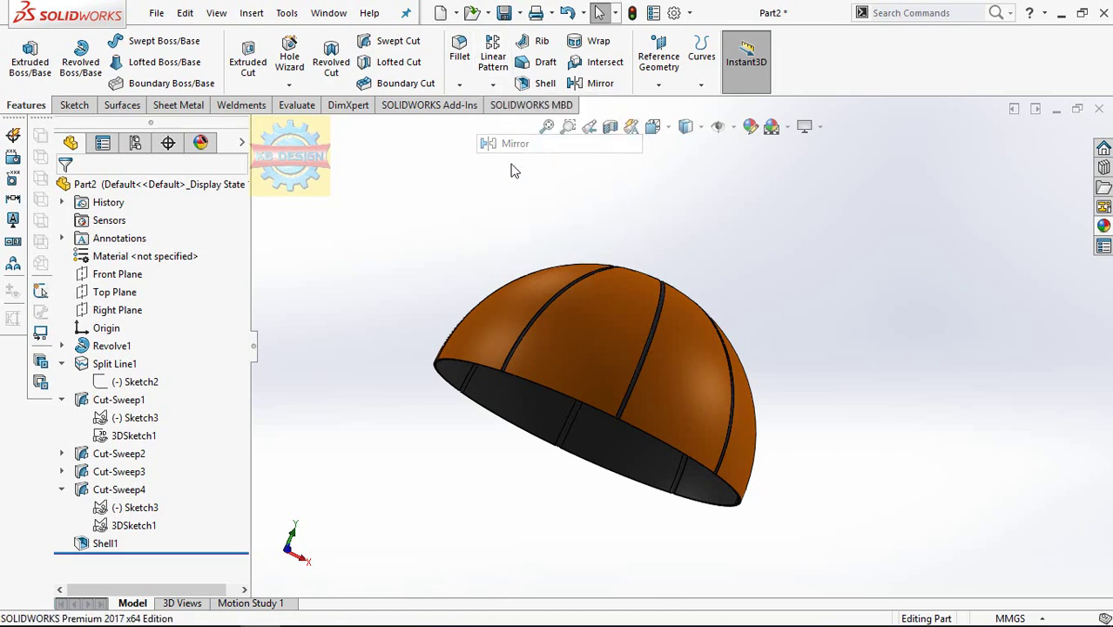
left_click(258, 129)
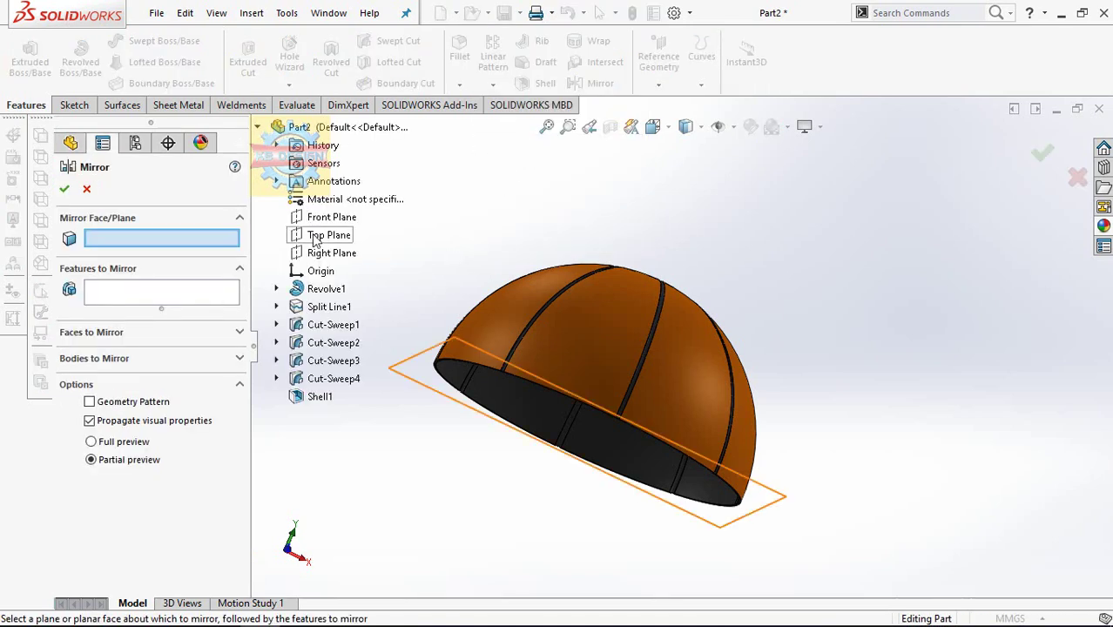
left_click(329, 234)
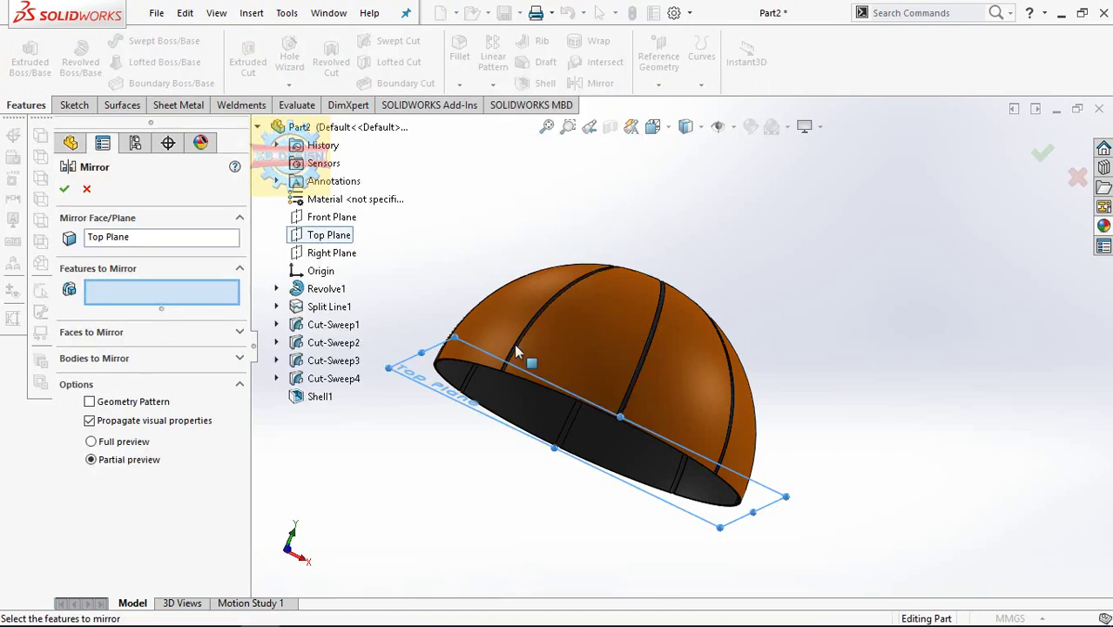
left_click(122, 358)
left_click(554, 324)
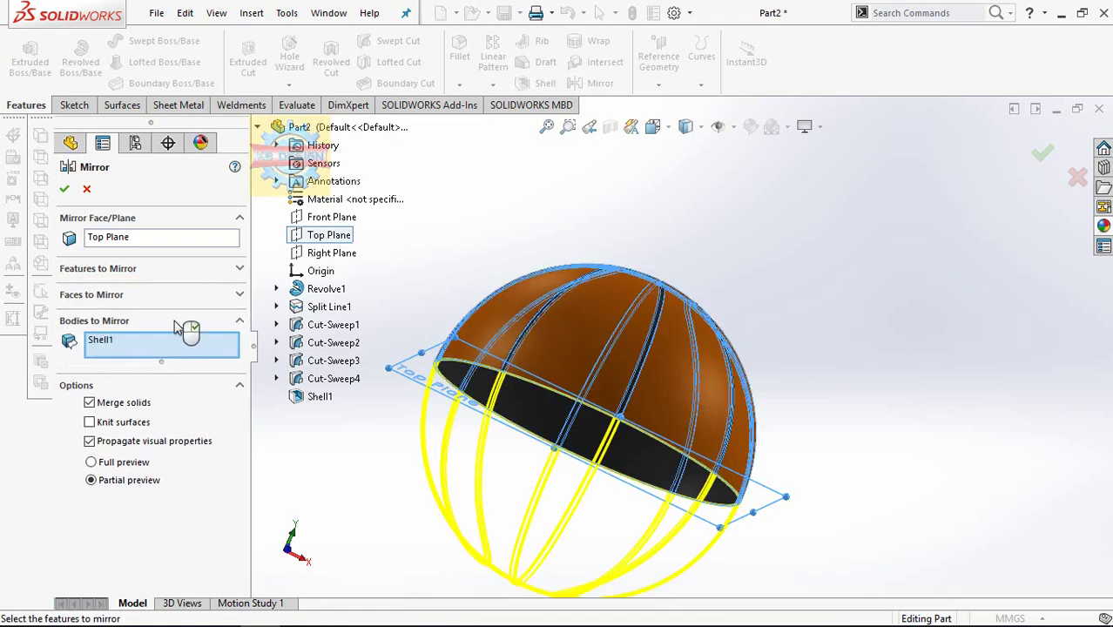